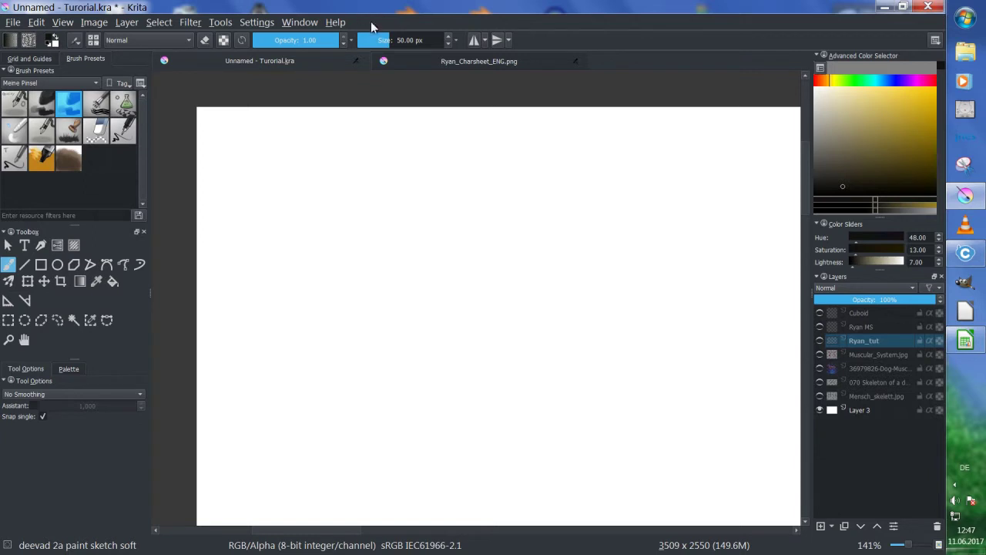
- Look up the installed program version in the About information and close it
click(333, 23)
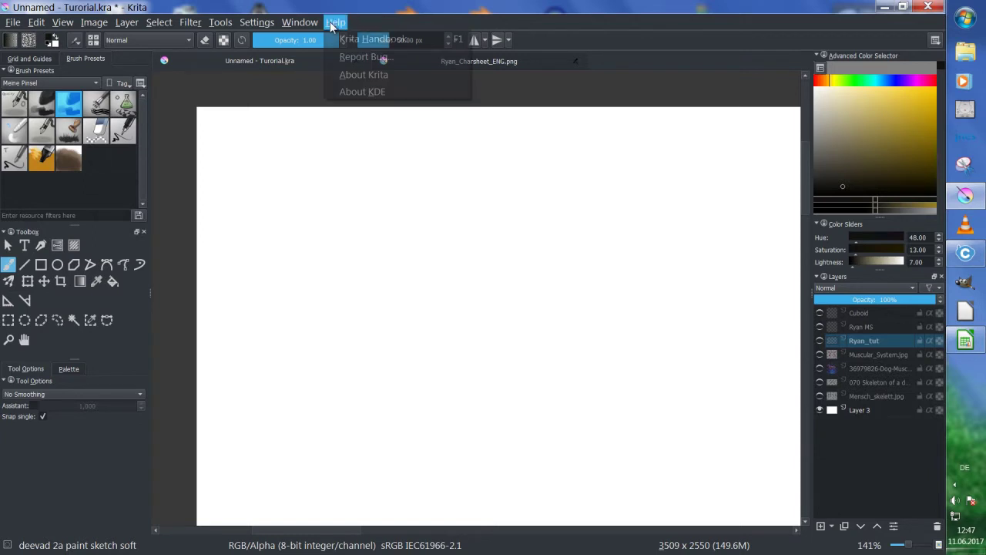
click(364, 74)
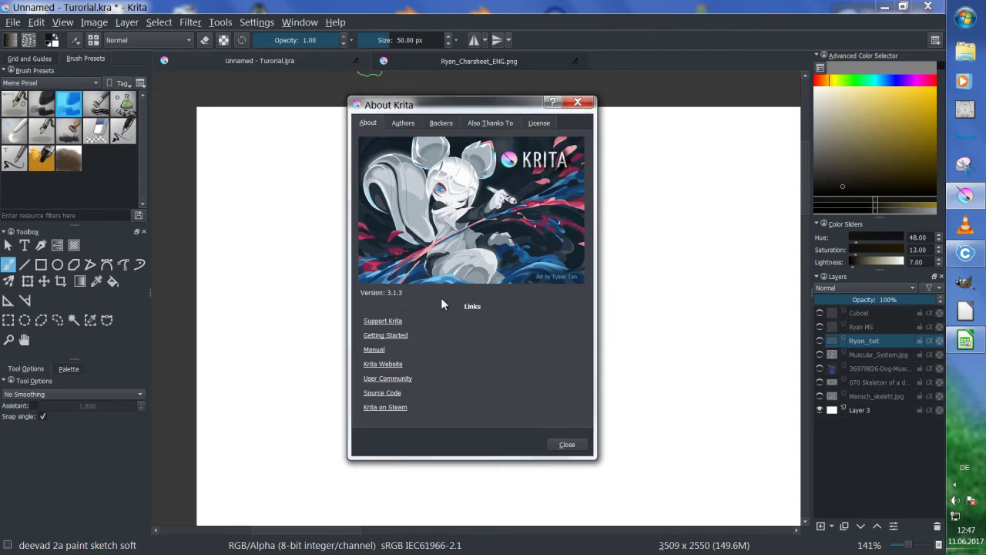
click(579, 105)
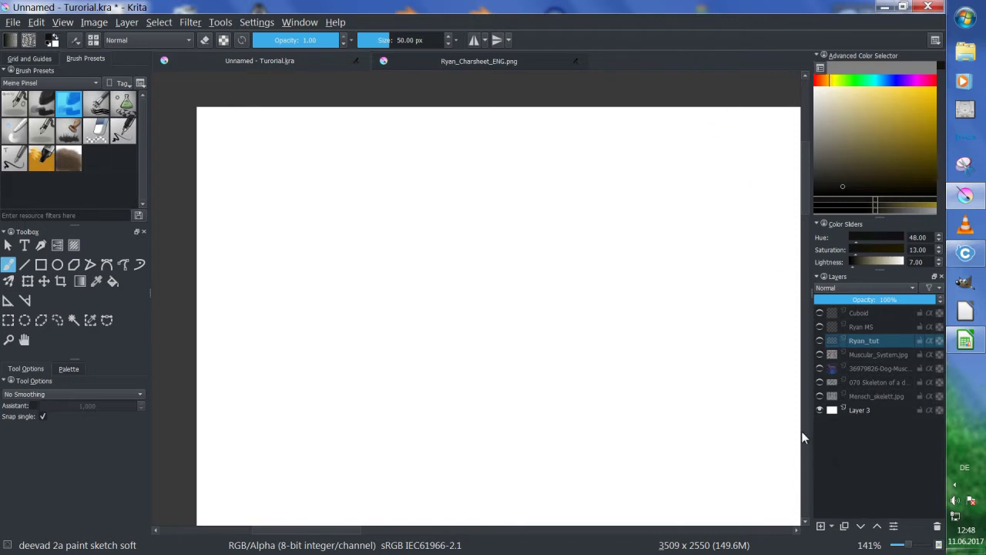
- Show the Mensch_skelett.jpg and 070 Skeleton of a dog layers, and move the dog skeleton diagonally down to uncover the human skeletons
click(820, 396)
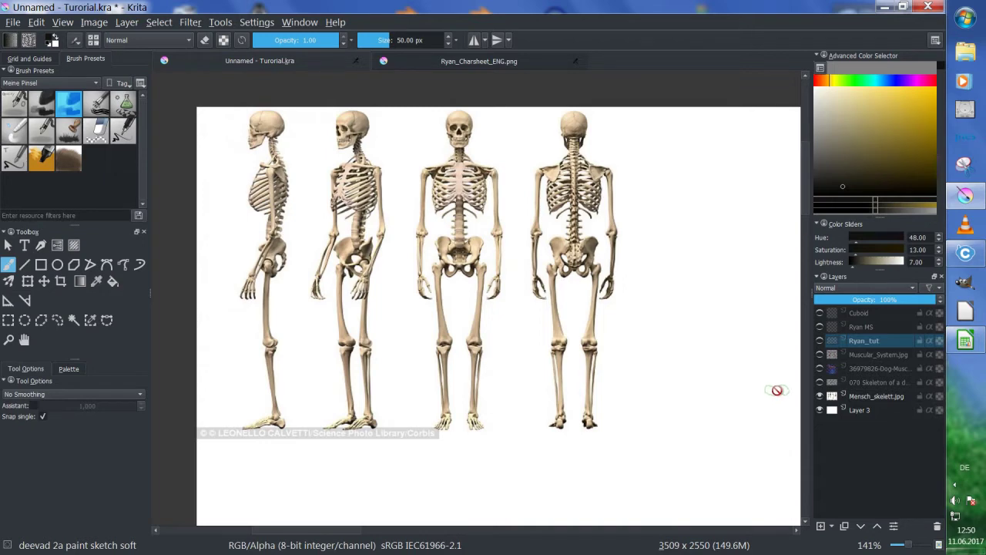
click(820, 382)
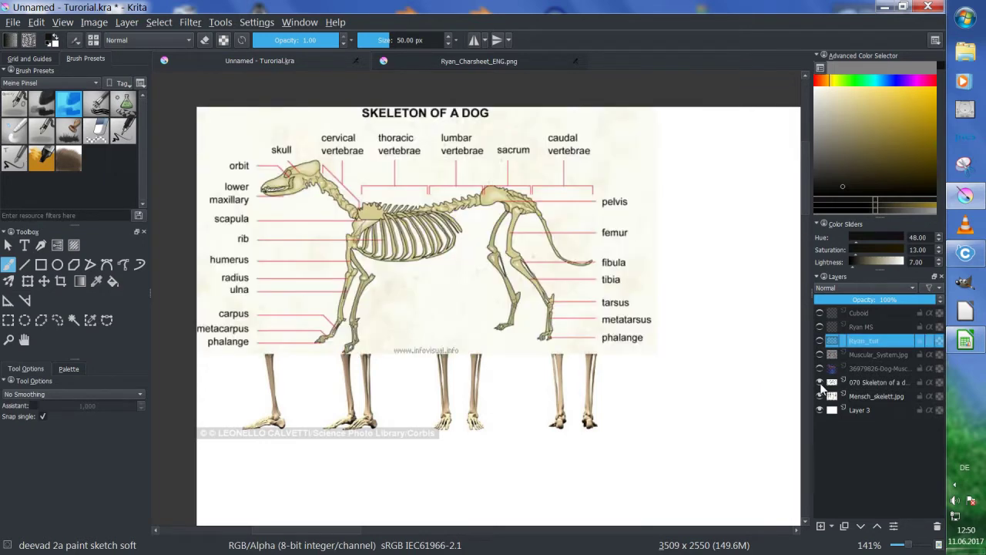
click(627, 417)
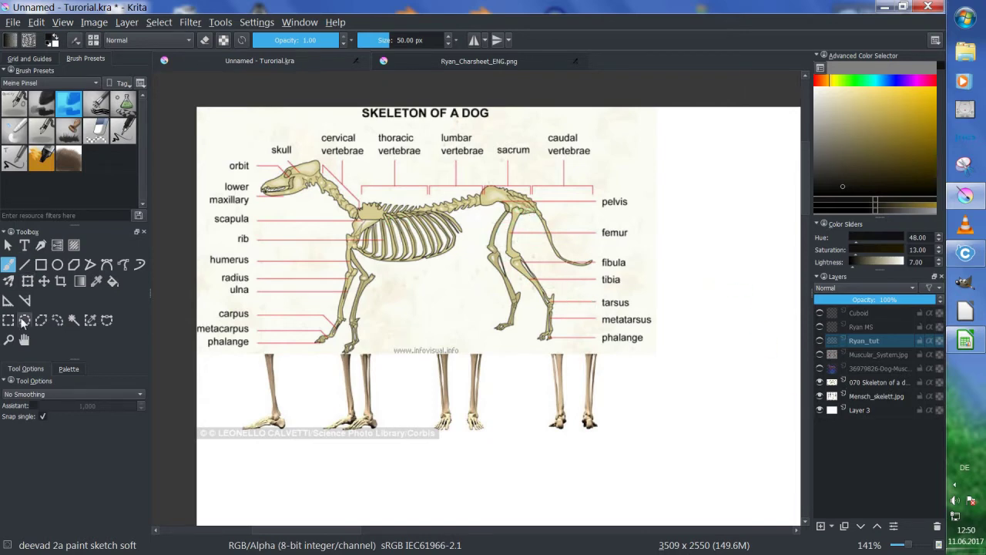
click(44, 281)
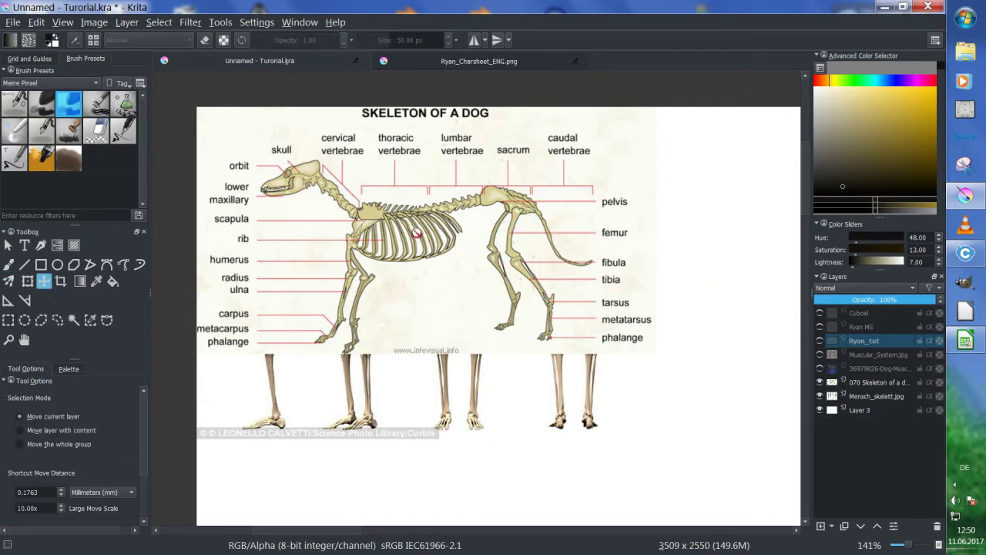
click(874, 382)
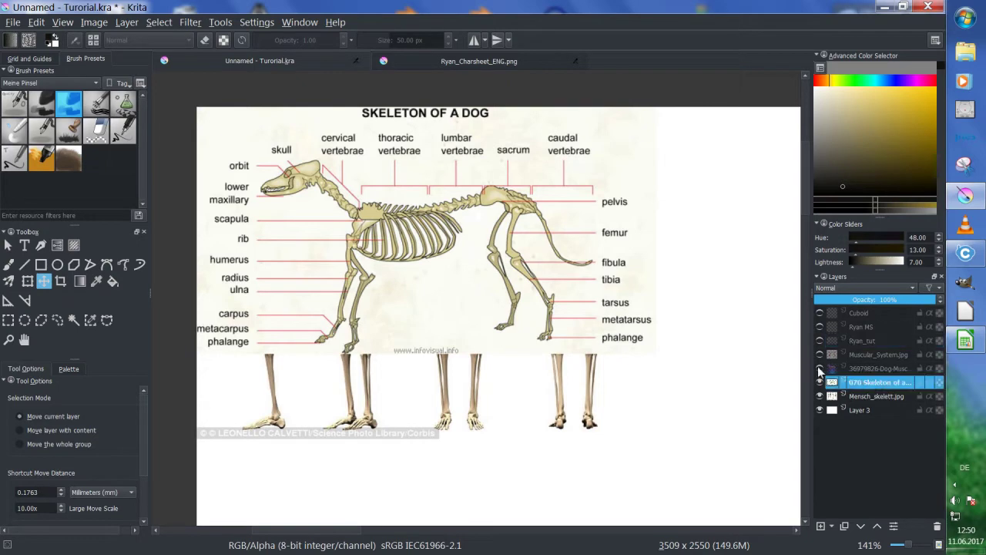
drag(370, 225, 606, 320)
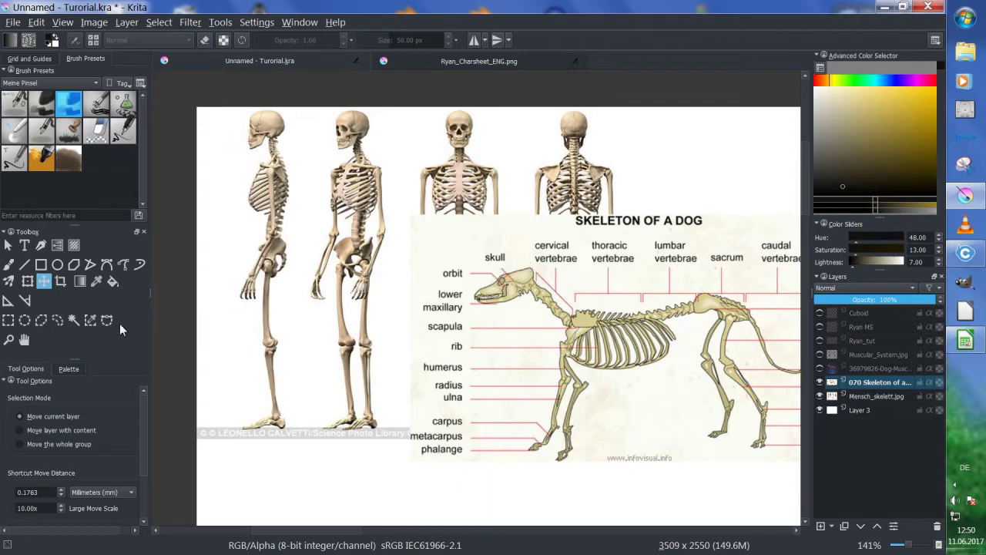
- Move the dog skeleton layer left and slightly up so its whole diagram fits on the canvas
click(8, 245)
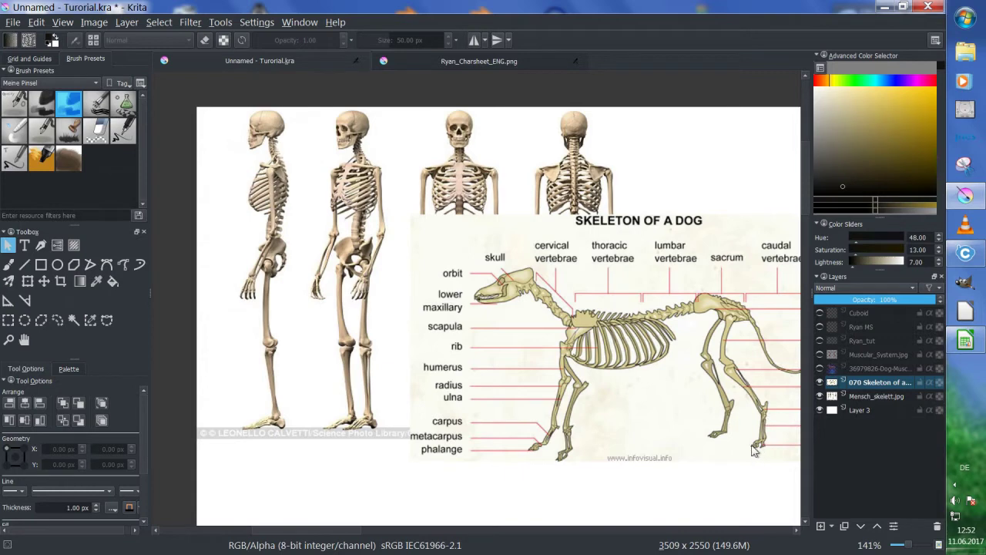
drag(674, 380, 601, 379)
click(44, 281)
mouse_move(636, 354)
mouse_down()
mouse_move(579, 341)
mouse_move(632, 339)
mouse_up()
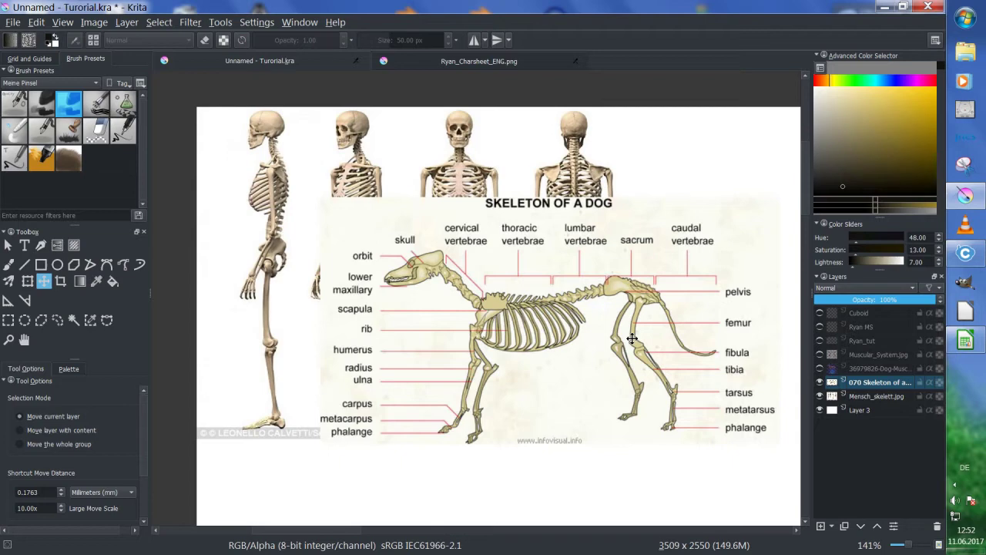
key(b)
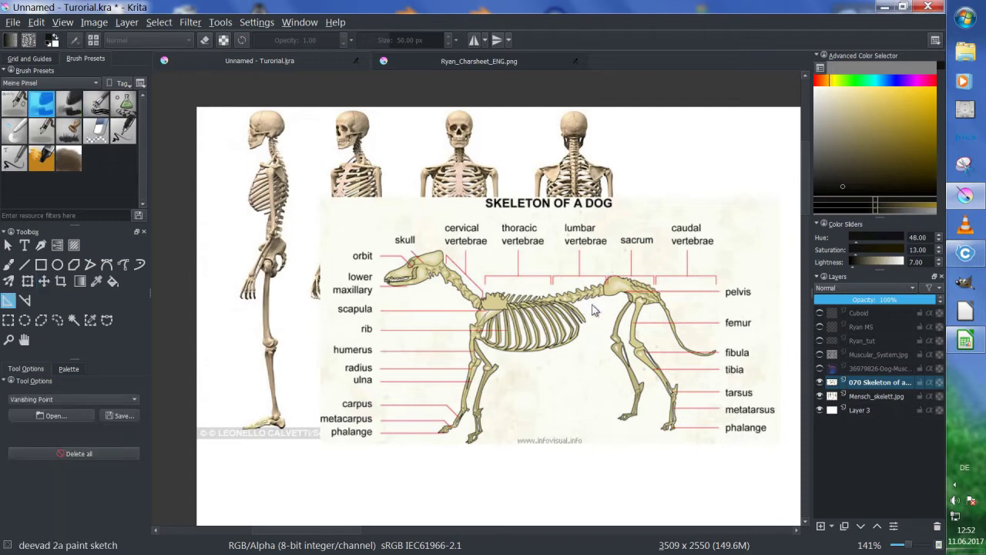
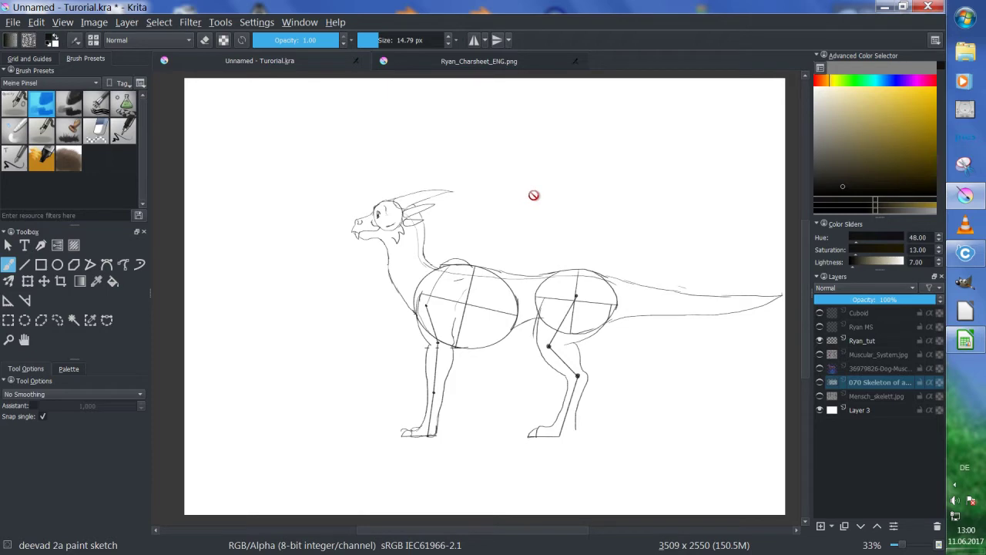
- View the Ryan_Charsheet_ENG.png character sheet for reference and return to the tutorial drawing
click(496, 61)
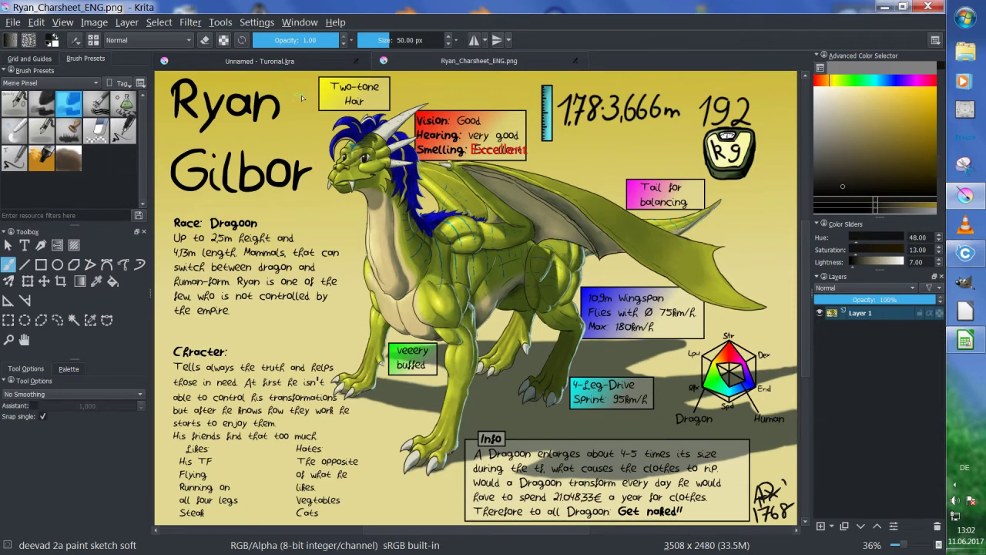
key(ctrl+z)
click(287, 62)
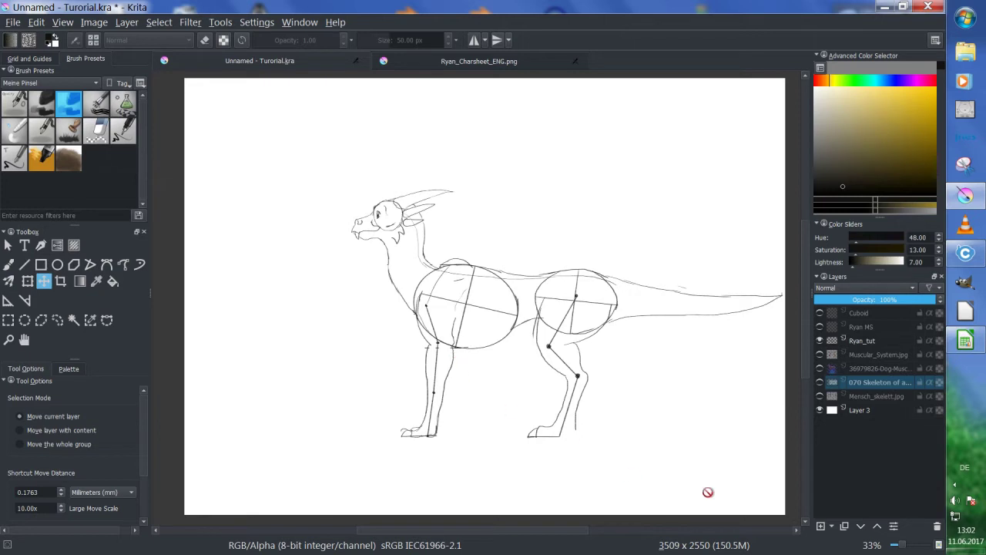
- Make the Ryan_tut layer active and choose the Freehand Brush with the deevad 2a paint sketch preset
click(869, 339)
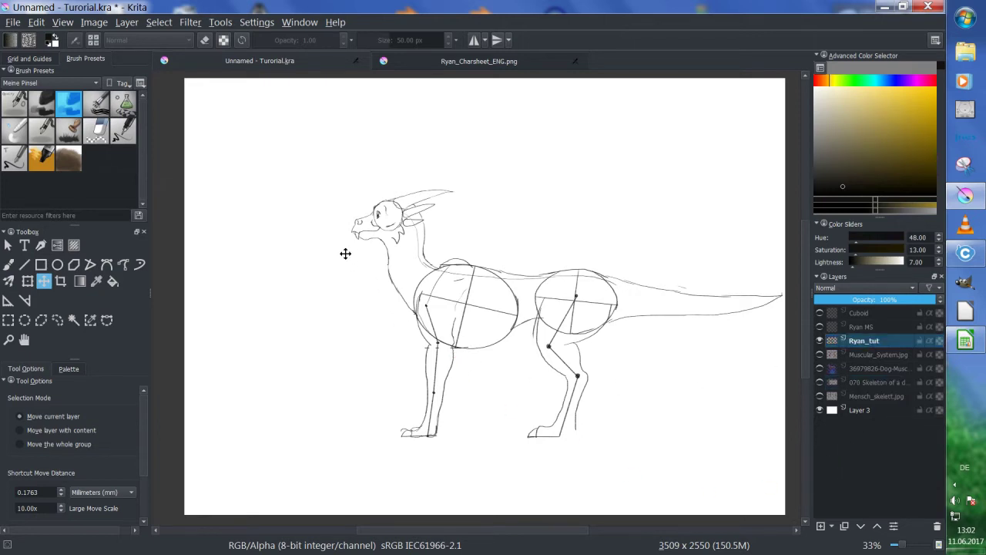
click(9, 266)
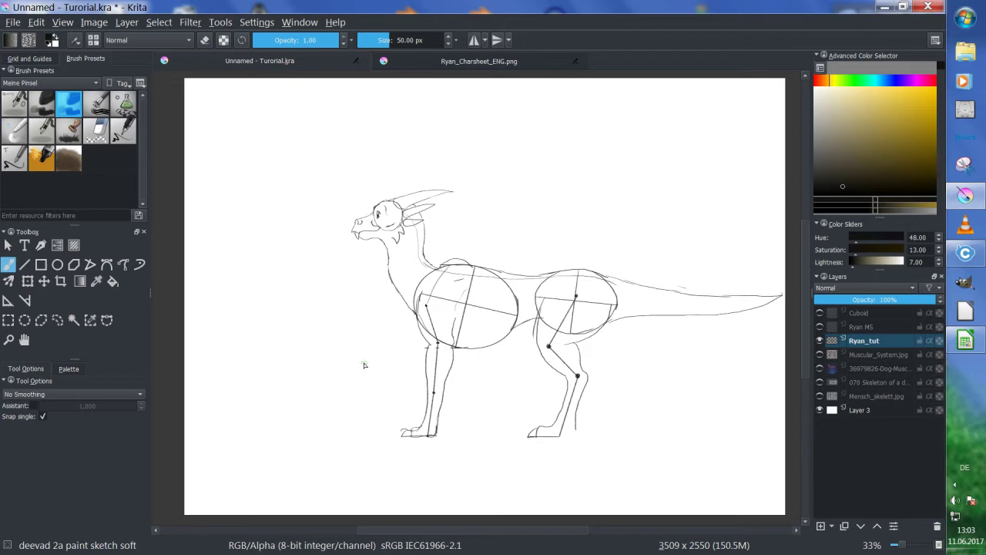
key(comma)
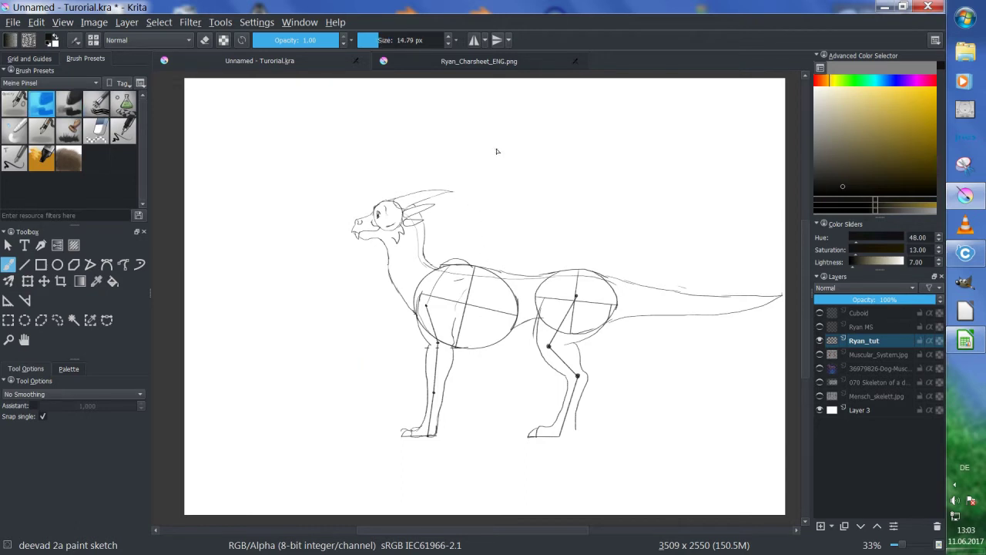
- Try out brush strokes on the blank area around the dragon's head, undo them, and return to the deevad 2a paint sketch preset
drag(499, 158, 508, 167)
key(ctrl+z)
mouse_move(331, 153)
mouse_down()
mouse_move(322, 189)
mouse_move(337, 183)
mouse_move(290, 199)
mouse_move(300, 228)
mouse_up()
click(69, 103)
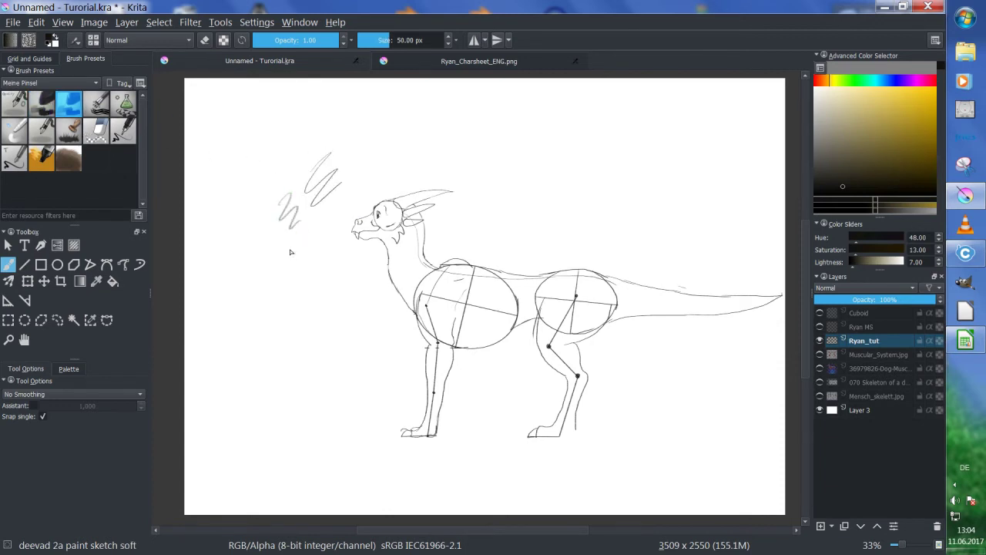
key(ctrl+z)
key(ctrl+z)
key(slash)
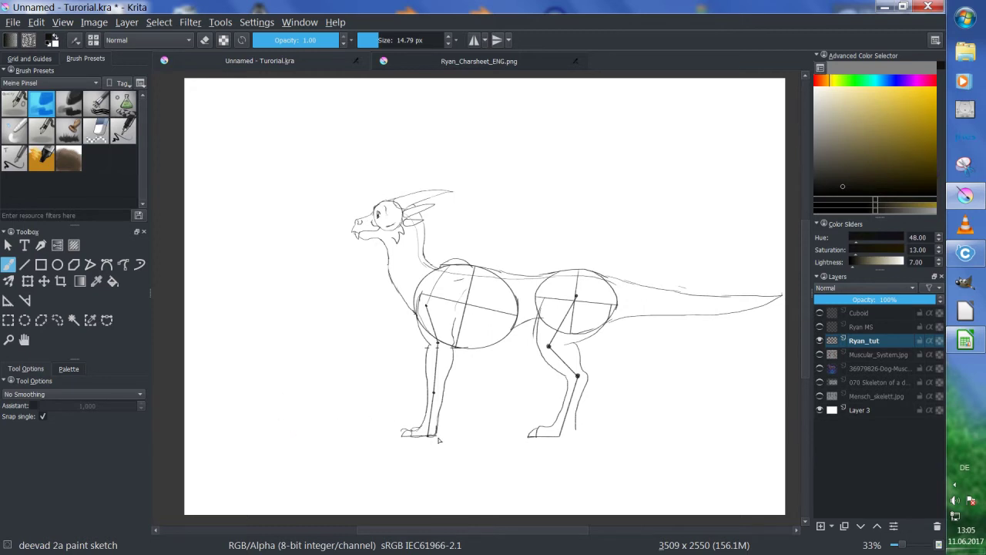
- Draw a straight horizontal ground line from the dragon's front foot to the left edge of the canvas
scroll(441, 441, up, 2)
drag(440, 455, 500, 268)
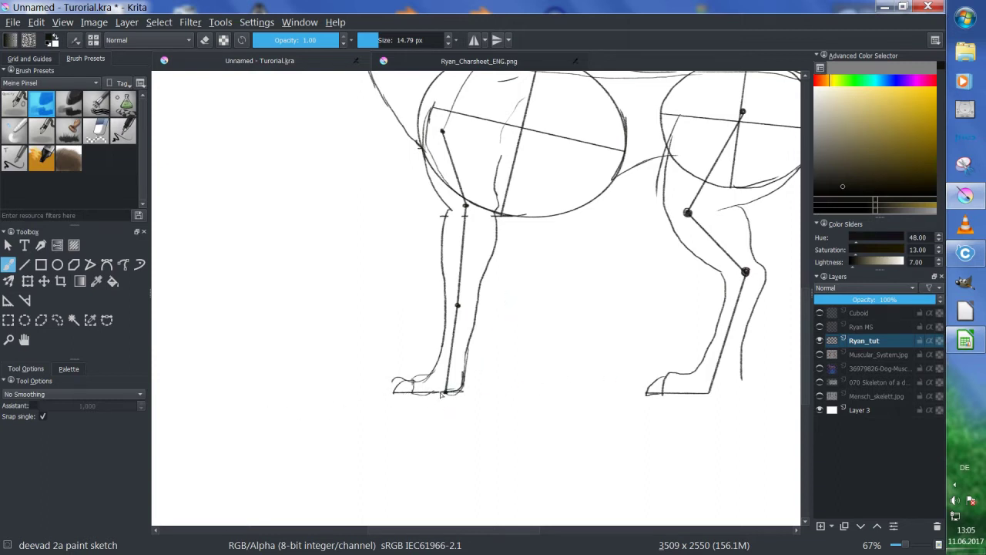
key(v)
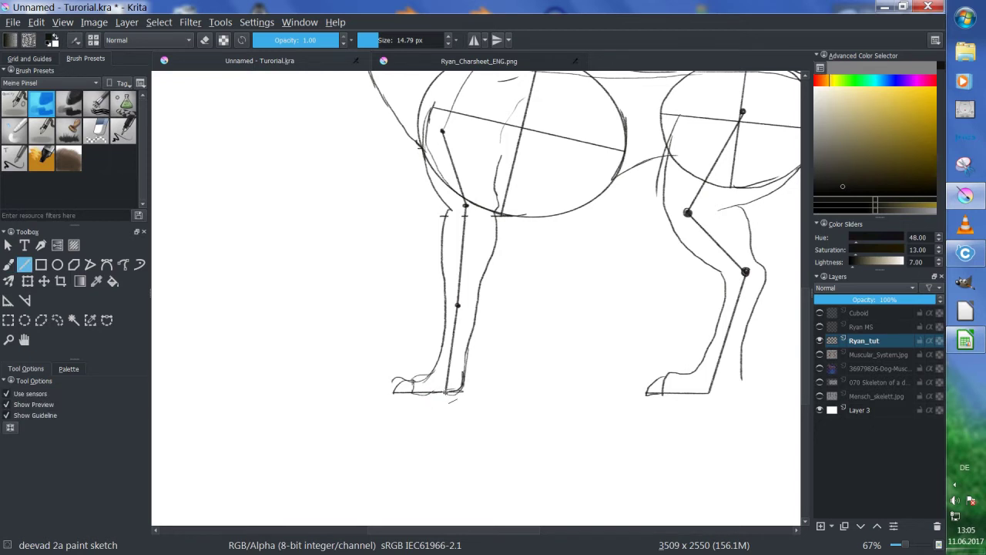
mouse_move(415, 393)
mouse_down()
mouse_move(127, 391)
mouse_move(365, 385)
mouse_up()
key(b)
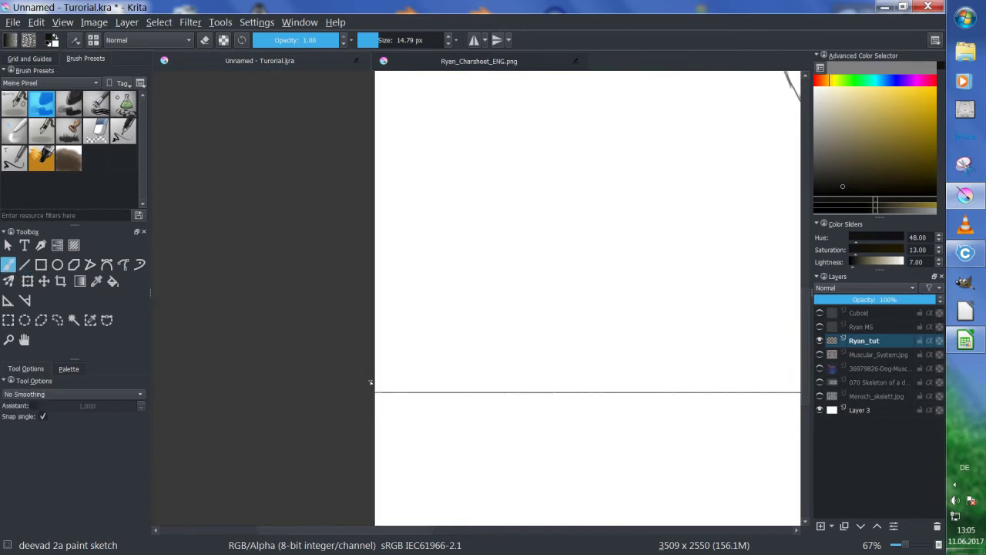
mouse_move(639, 365)
mouse_down()
mouse_move(331, 352)
mouse_move(472, 341)
mouse_up()
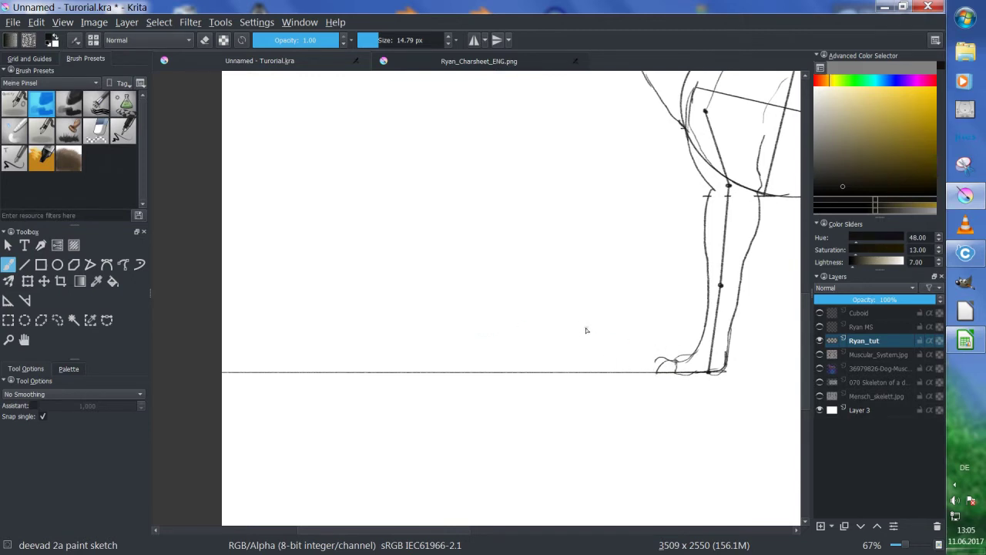
key(v)
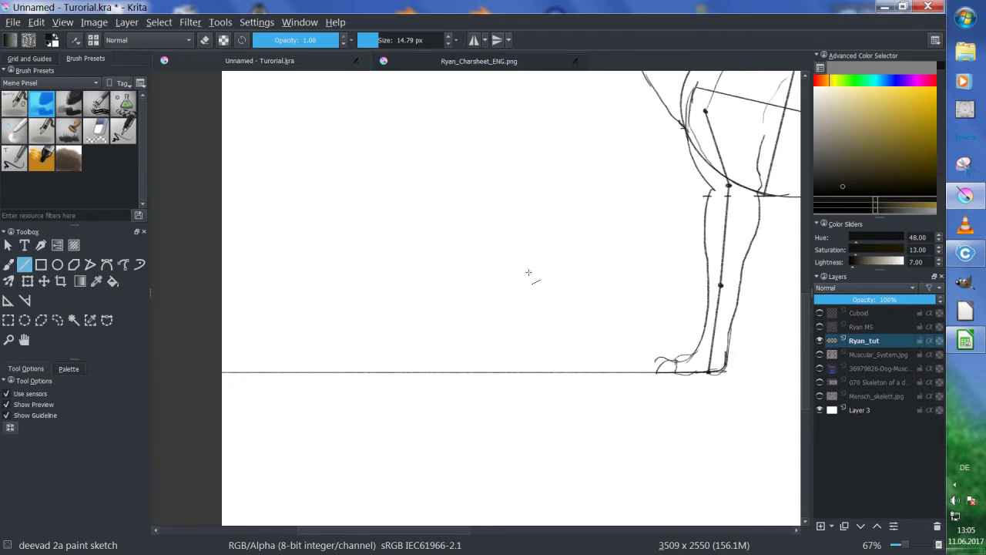
mouse_move(485, 291)
mouse_down()
mouse_move(578, 236)
mouse_move(589, 262)
mouse_move(572, 233)
mouse_move(530, 213)
mouse_move(450, 204)
mouse_move(396, 280)
mouse_move(458, 346)
mouse_move(540, 336)
mouse_move(567, 291)
mouse_move(515, 221)
mouse_move(568, 294)
mouse_move(545, 294)
mouse_move(570, 296)
mouse_move(462, 224)
mouse_move(504, 189)
mouse_up()
key(b)
key(ctrl+z)
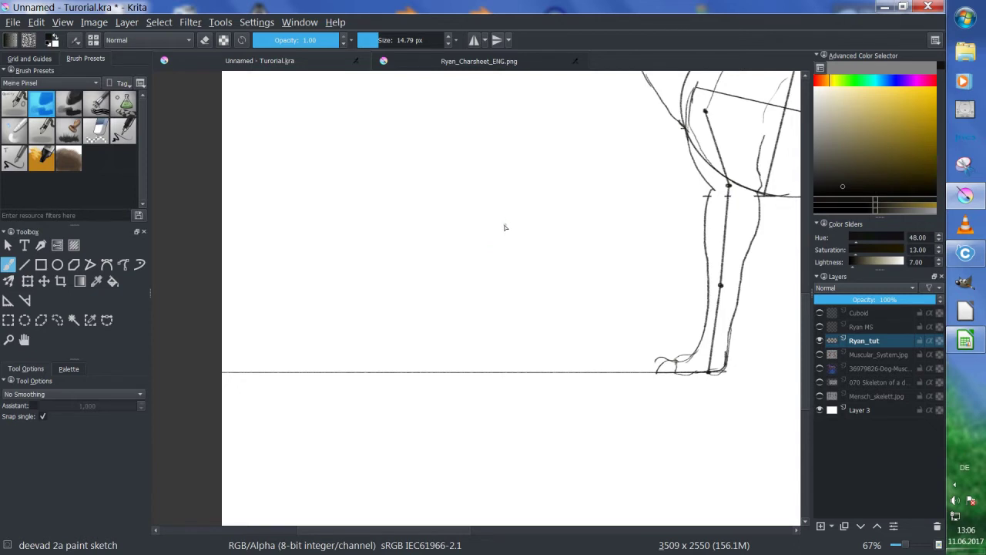
key(minus)
key(minus)
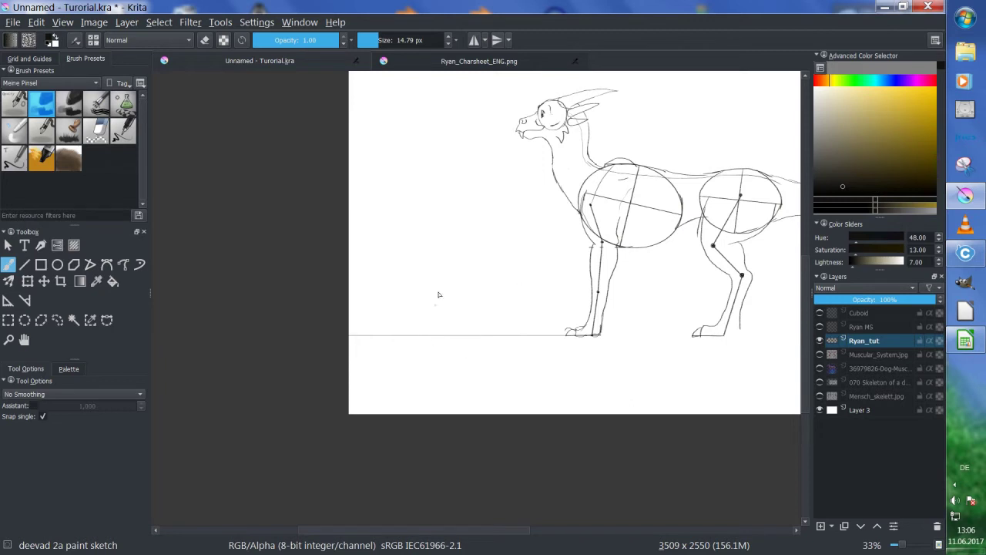
key(v)
drag(440, 344, 441, 77)
key(b)
mouse_move(471, 144)
mouse_down()
mouse_move(481, 164)
mouse_move(478, 224)
mouse_up()
key(ctrl+z)
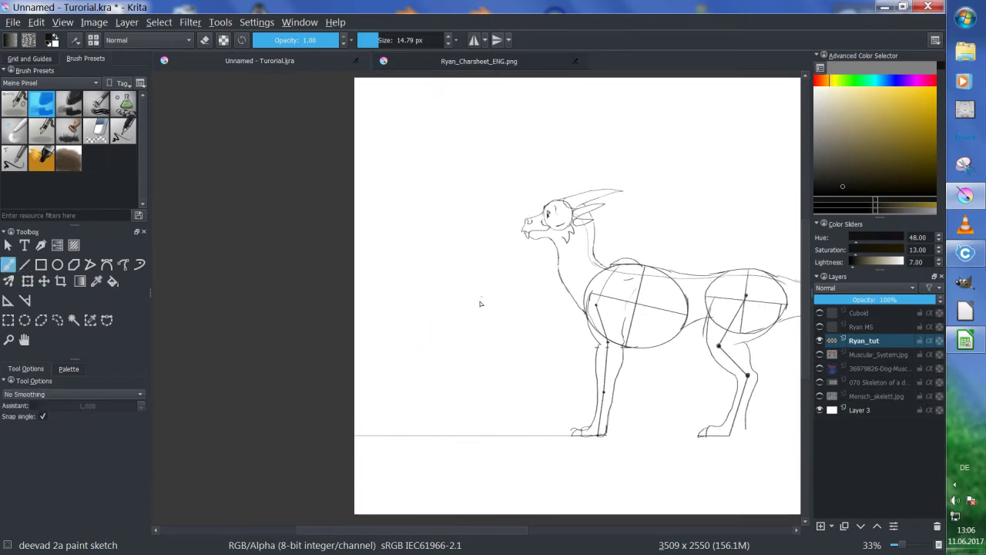
- Draw a straight vertical line in front of the dragon, from just below the ground line to the canvas's upper edge
key(v)
drag(447, 448, 448, 77)
key(b)
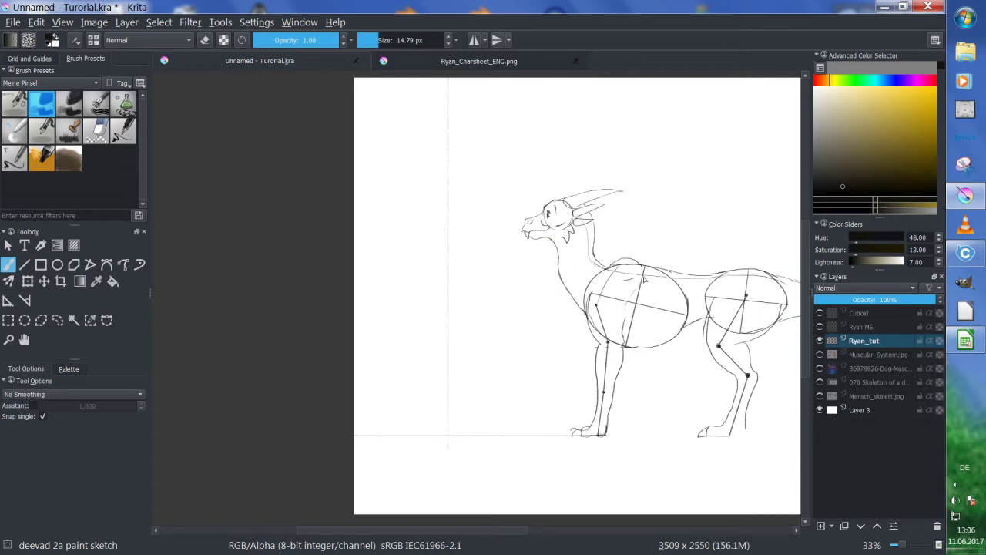
- Examine the construction of the dragon's chest, legs, hips and head up close
mouse_move(651, 303)
mouse_down()
mouse_move(606, 264)
mouse_move(597, 228)
mouse_up()
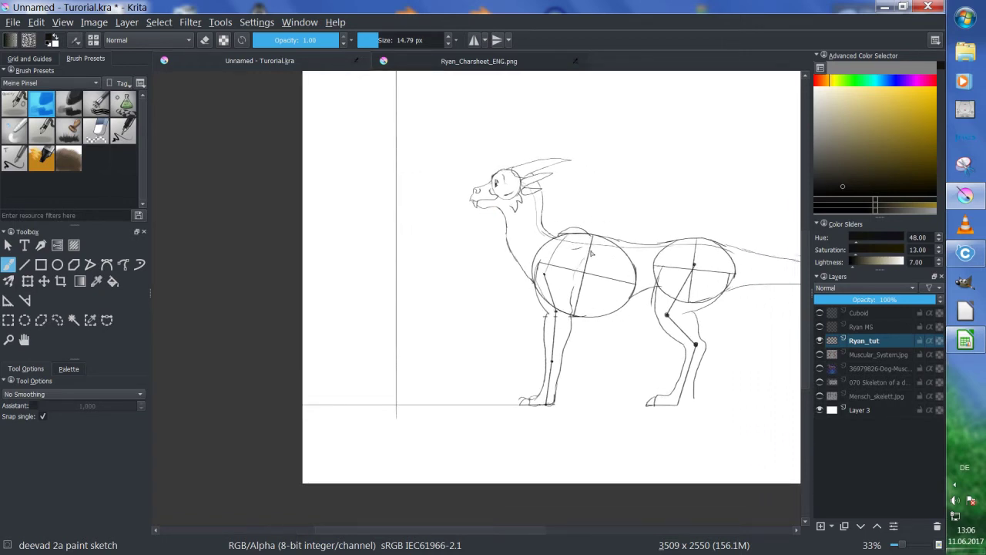
scroll(593, 254, up, 2)
drag(678, 260, 590, 292)
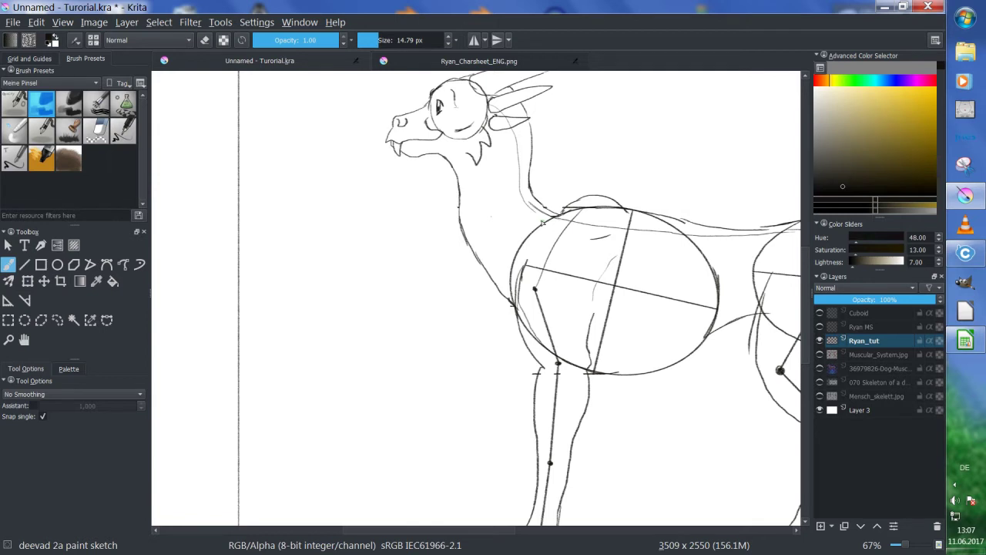
scroll(804, 315, down, 3)
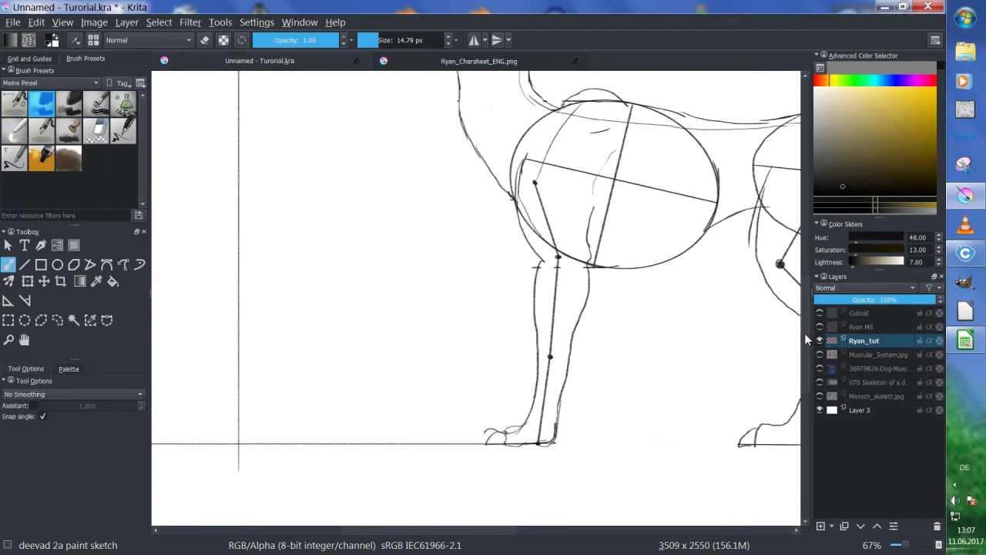
mouse_move(691, 326)
mouse_down()
mouse_move(545, 337)
mouse_move(532, 323)
mouse_up()
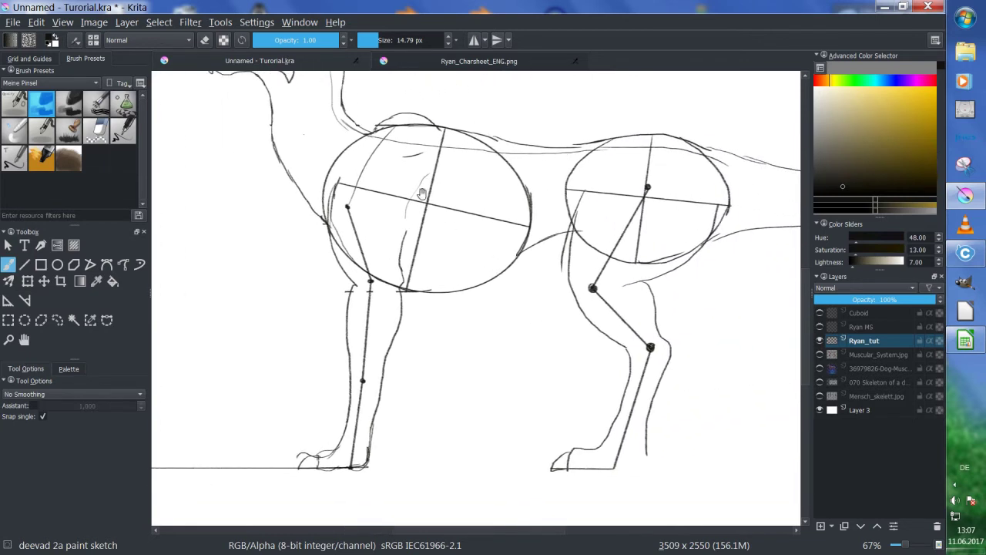
drag(422, 195, 477, 298)
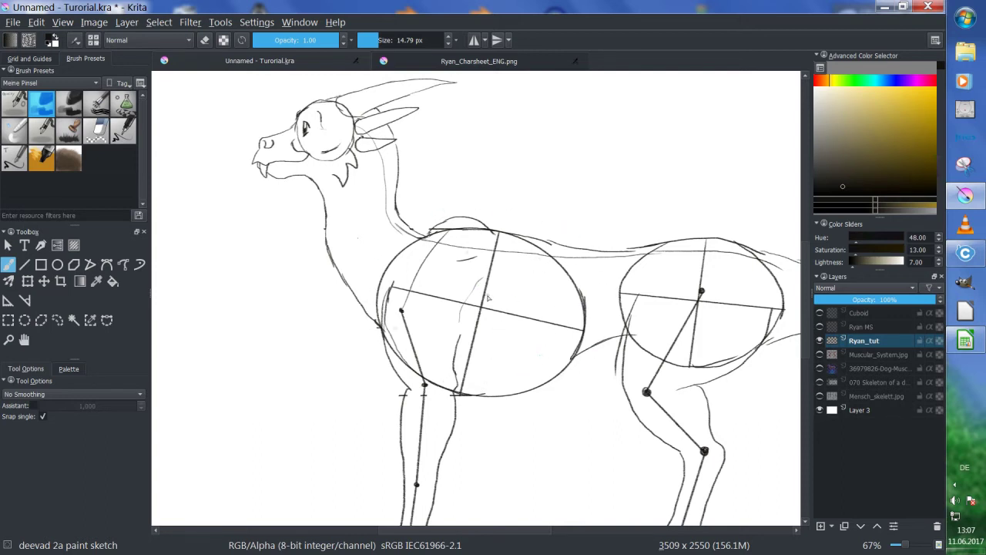
drag(445, 282, 522, 273)
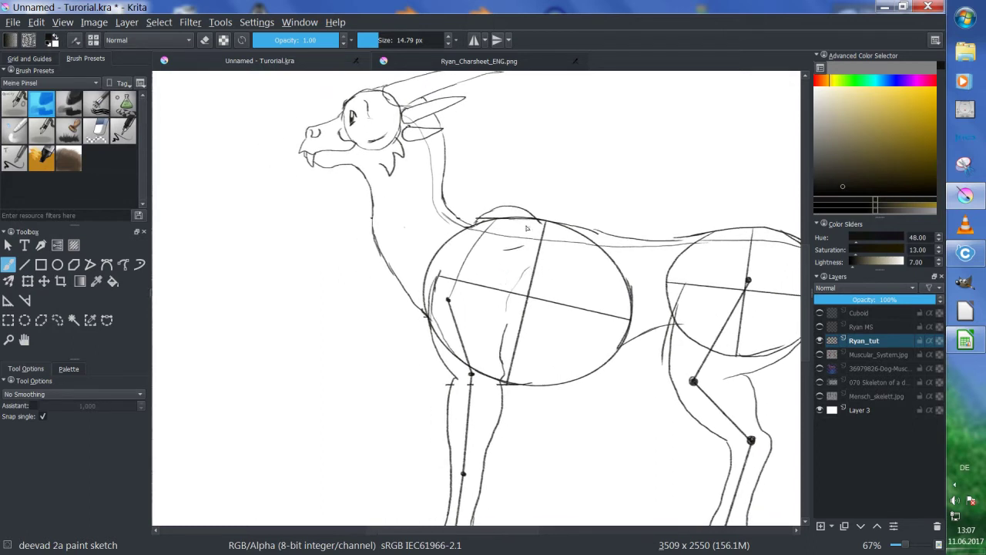
- Draw two straight horizontal guide lines from the top and bottom of the dragon's chest circle across the vertical line in front of it
key(v)
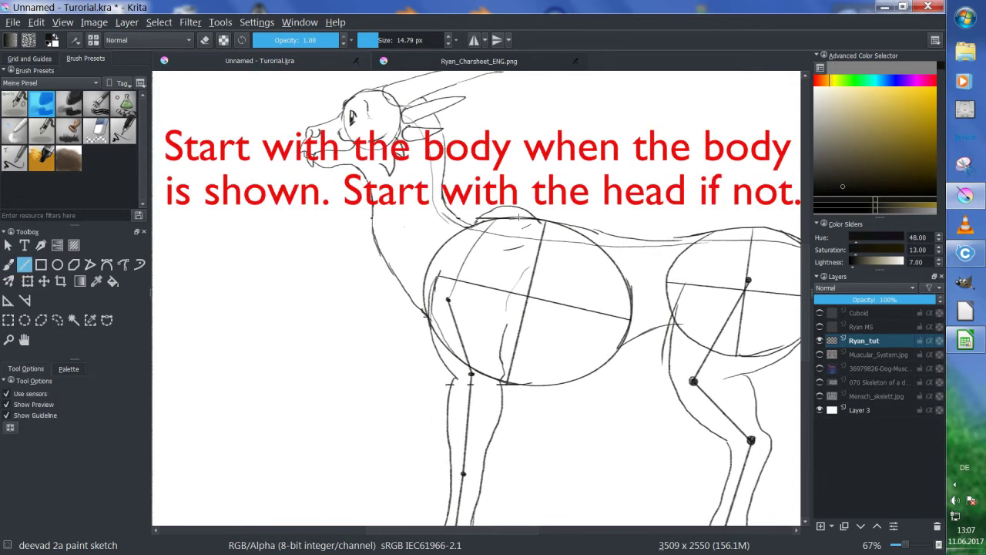
mouse_move(519, 218)
mouse_down()
mouse_move(154, 218)
mouse_move(274, 217)
mouse_up()
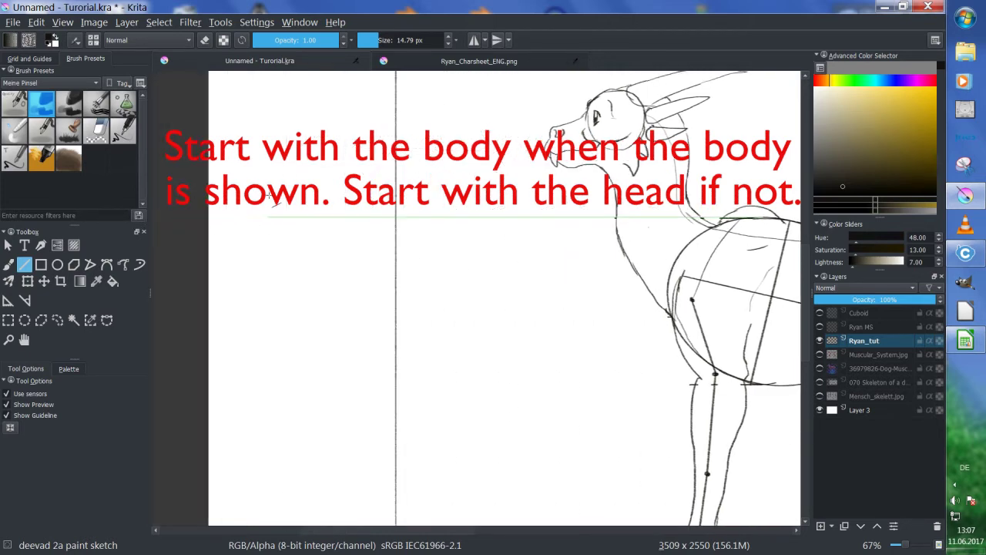
key(b)
drag(450, 277, 372, 184)
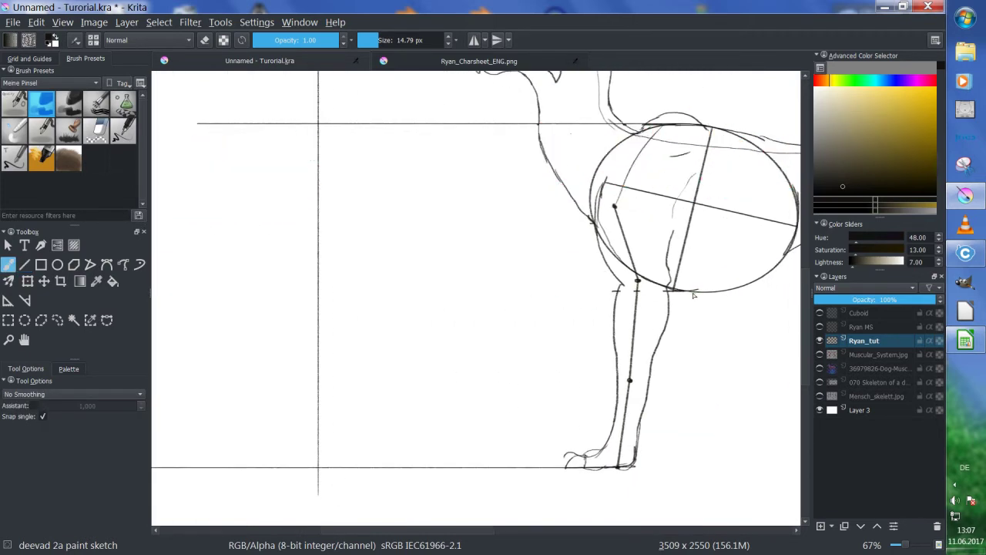
key(v)
drag(703, 292, 199, 291)
key(b)
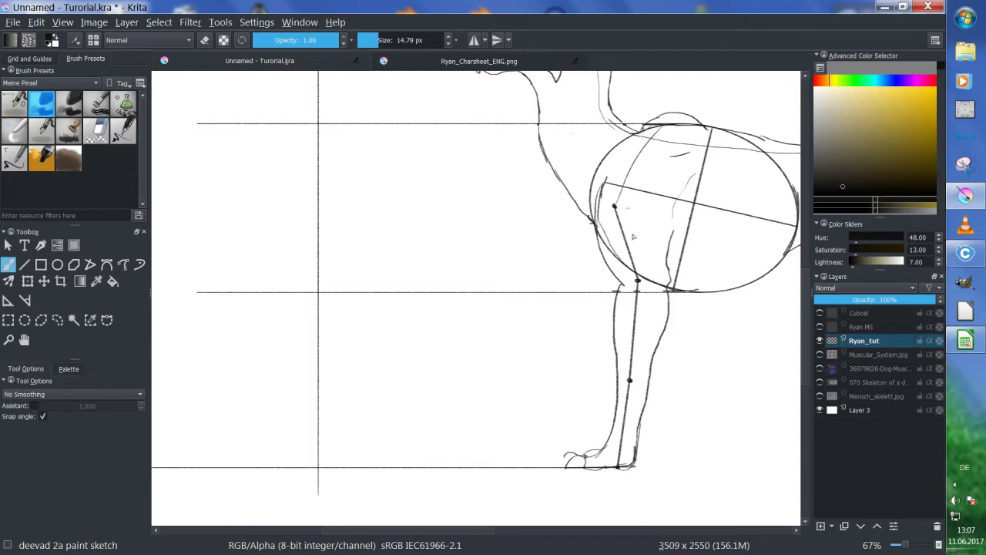
- Place a Concentric Ellipse assistant on the vertical line between the two chest guide lines and make it slightly narrower
click(8, 301)
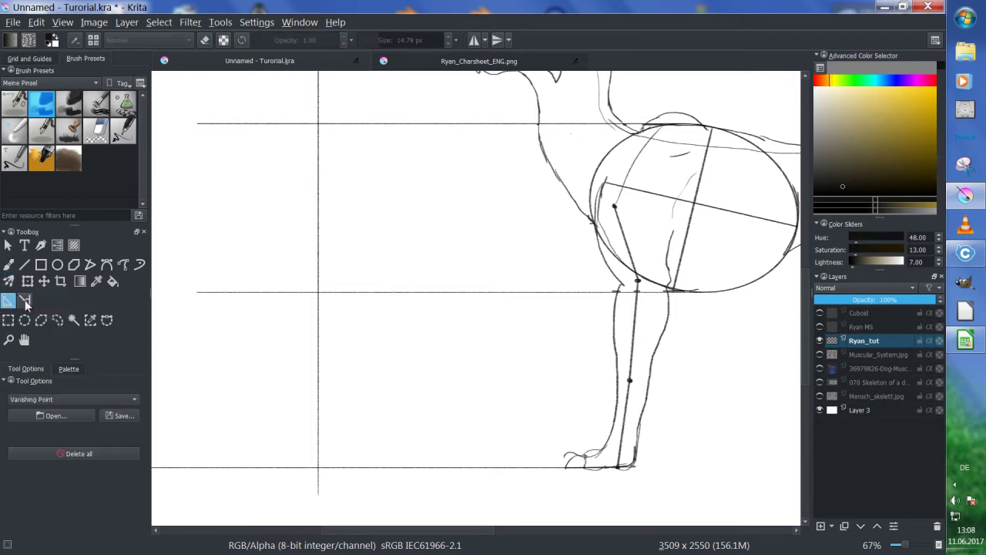
click(84, 397)
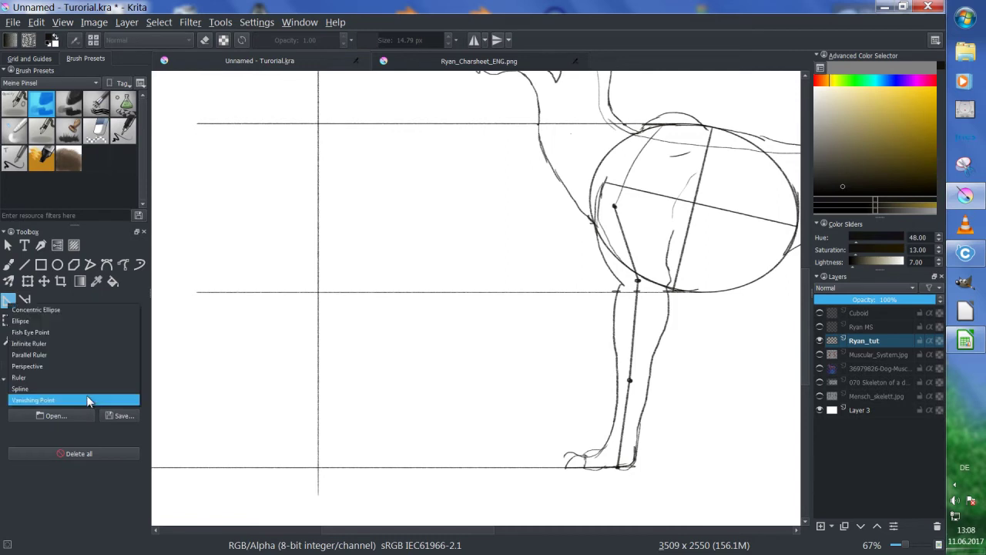
click(64, 309)
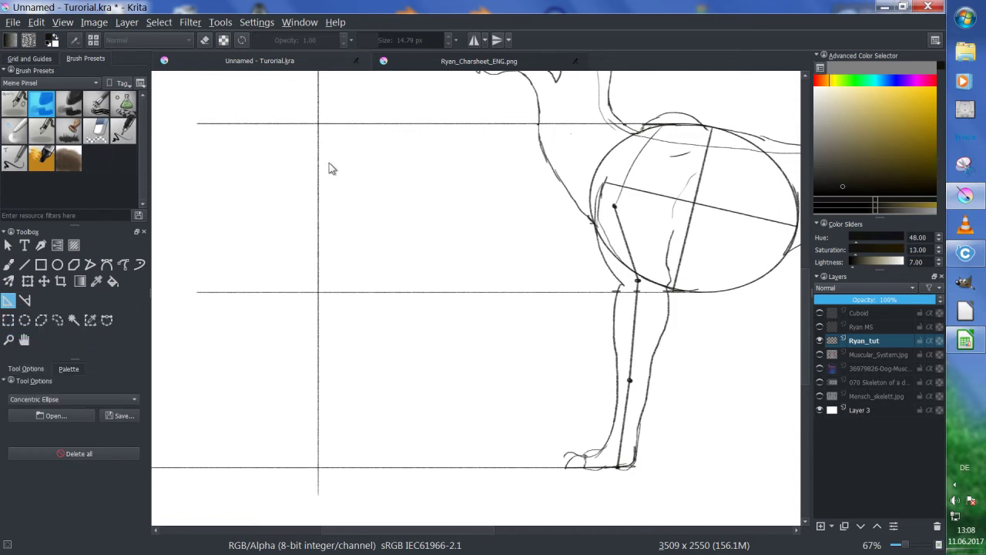
click(319, 125)
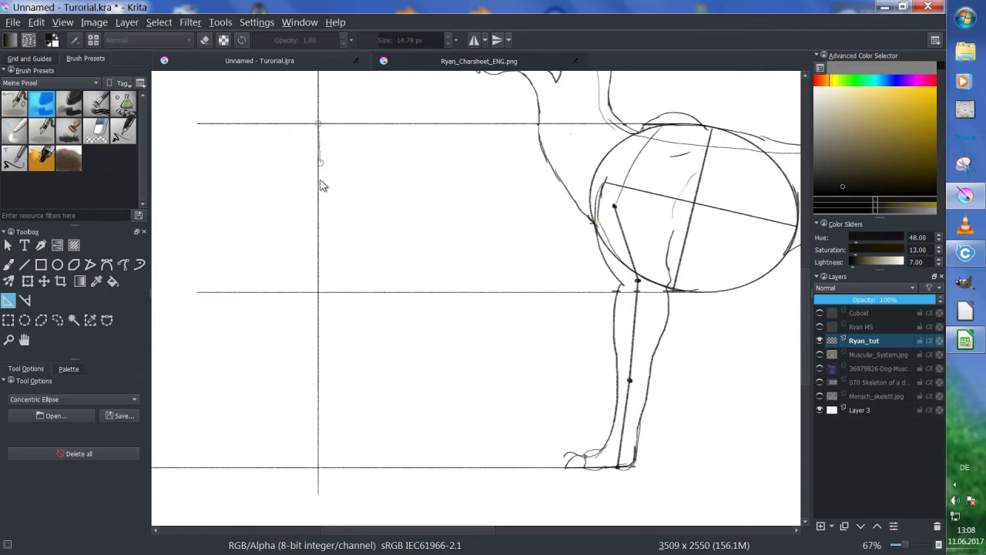
click(319, 292)
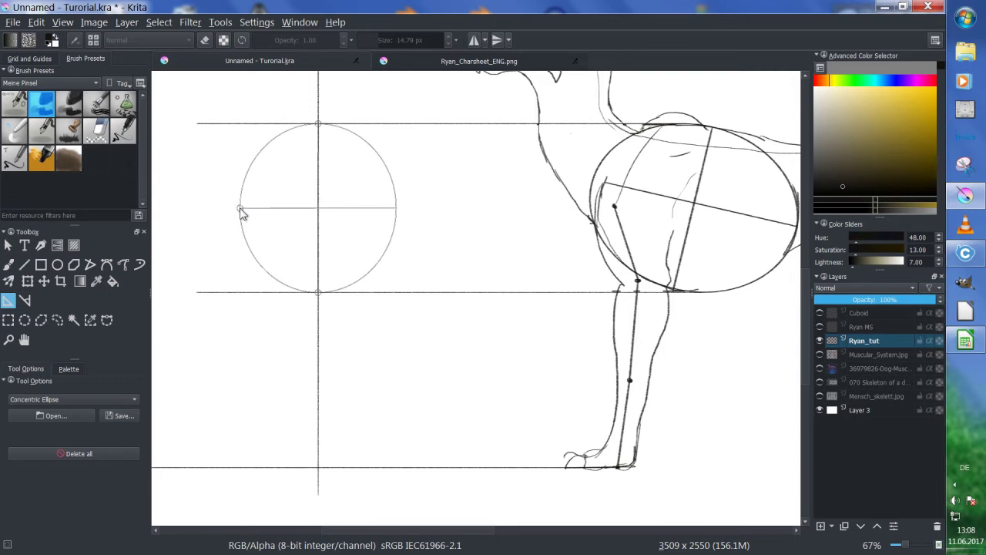
click(240, 209)
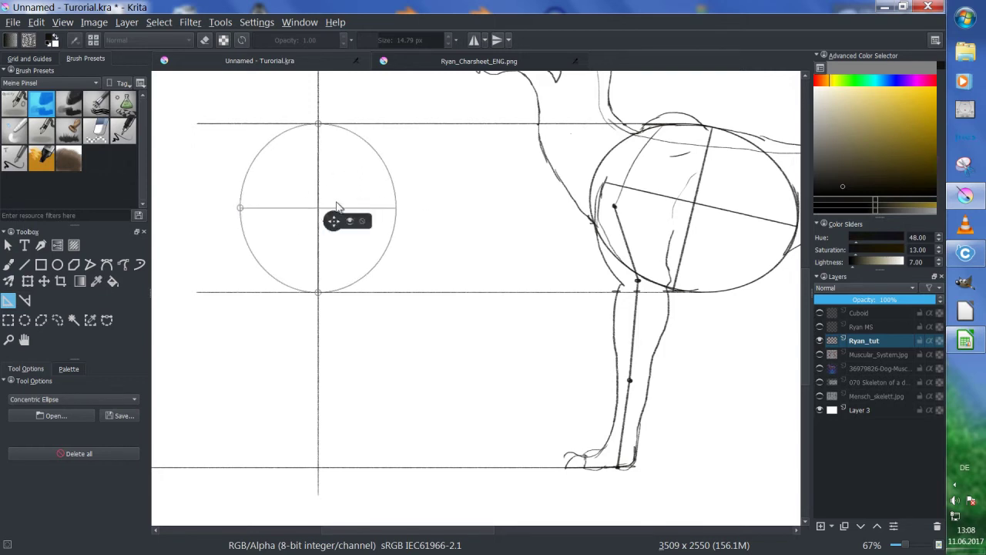
drag(241, 209, 244, 212)
- Enable brush snapping to the assistant and draw the left half of the chest ellipse between the guide lines
click(8, 264)
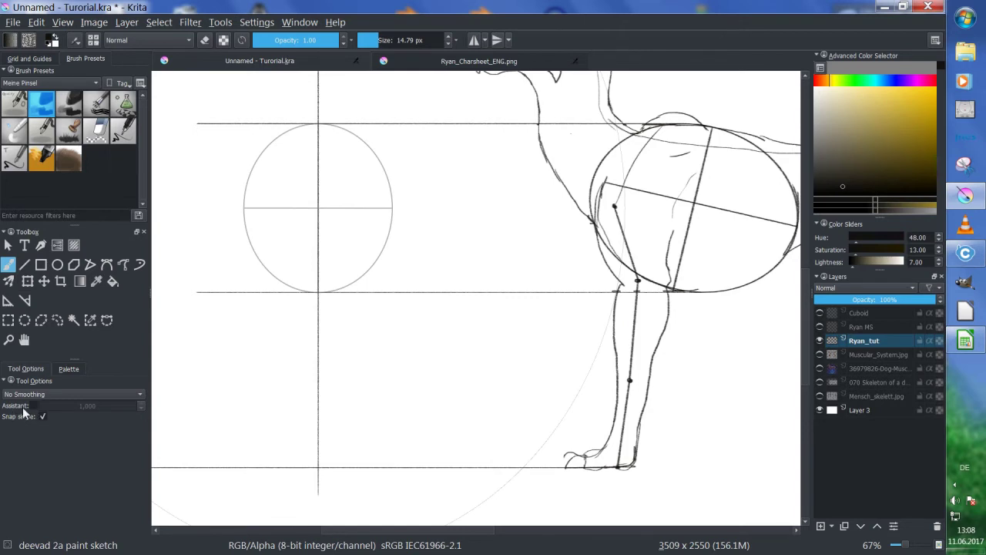
click(32, 405)
mouse_move(320, 125)
mouse_down()
mouse_move(254, 159)
mouse_move(243, 238)
mouse_move(272, 279)
mouse_move(316, 291)
mouse_up()
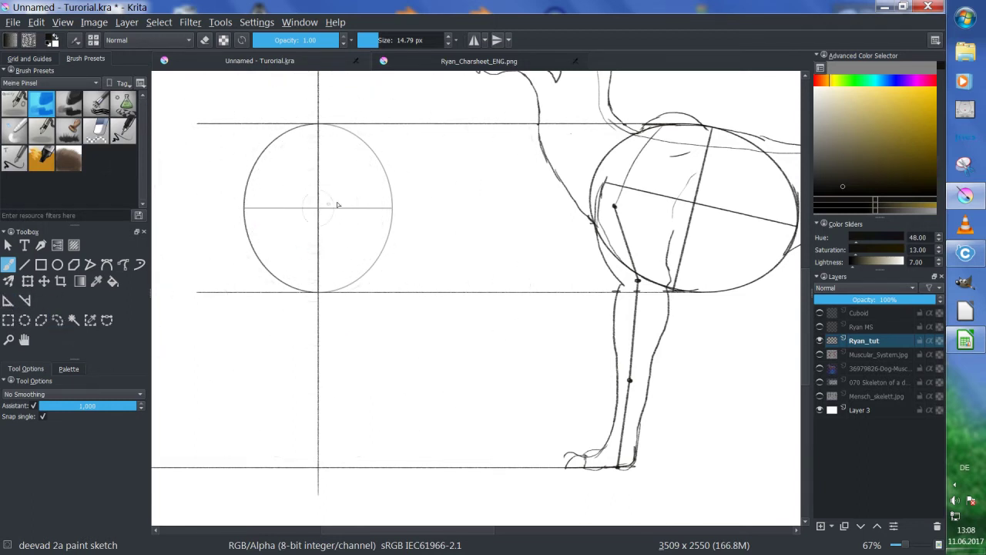
- Shift the ellipse assistant aside, add a new paint layer above Ryan_tut, and return the assistant to the drawn half ellipse
click(7, 300)
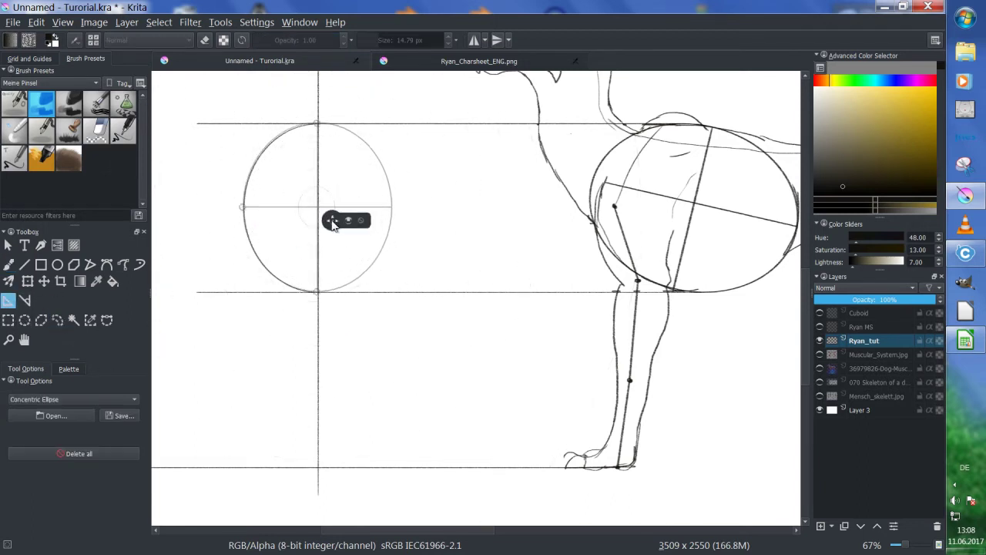
drag(332, 222, 489, 218)
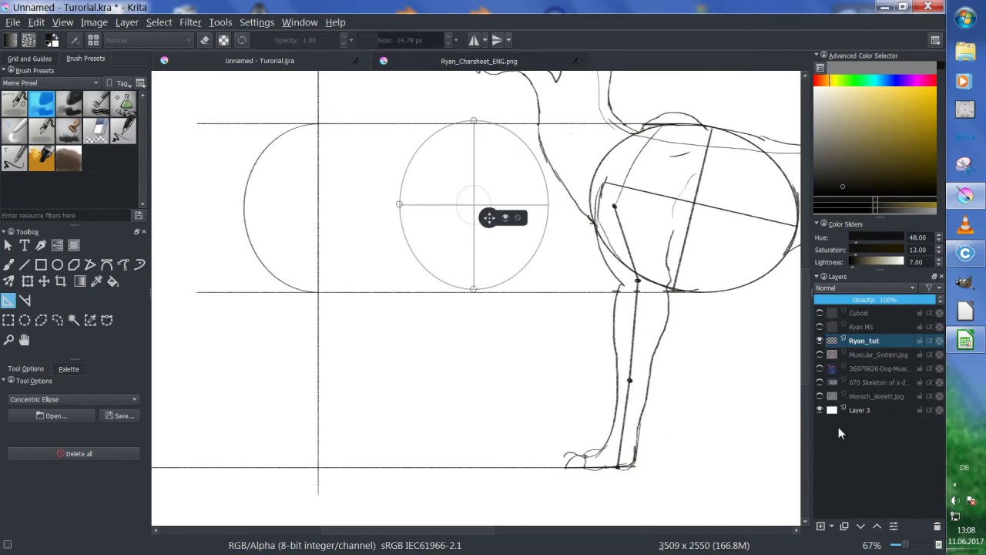
click(820, 526)
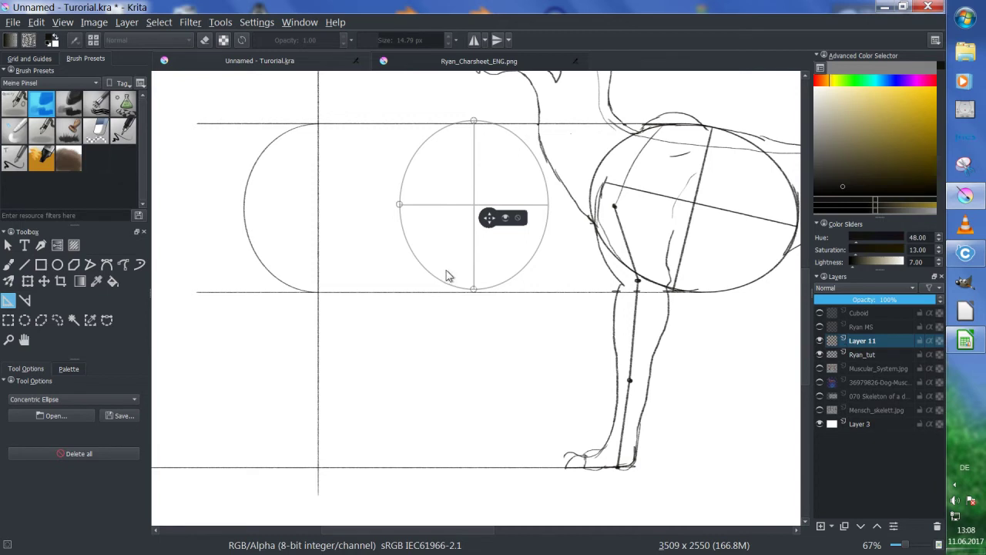
drag(481, 222, 335, 225)
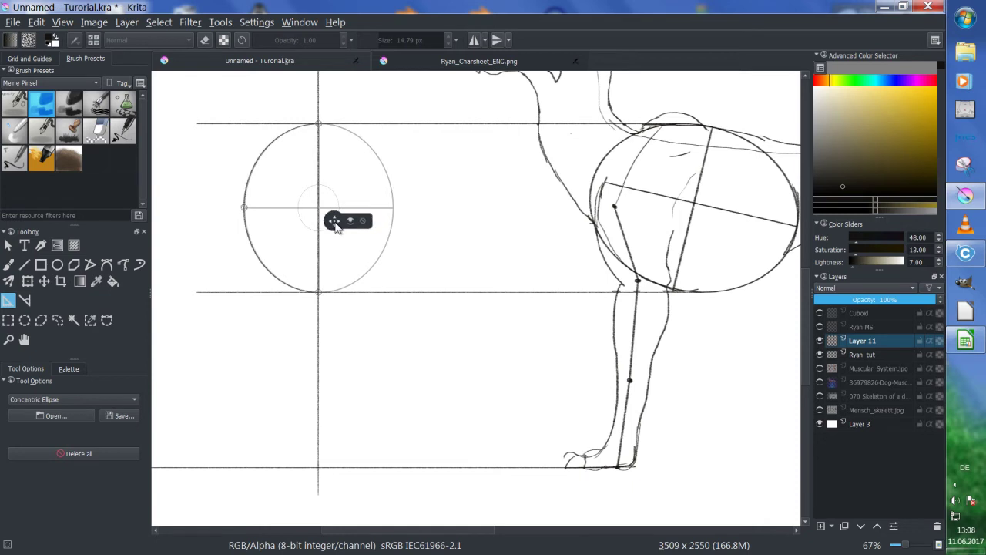
- Erase the two horizontal guide lines around the front-view chest ellipse on the Ryan_tut layer, using Eraser_hard at 69.44 px with assistant snapping off
click(857, 355)
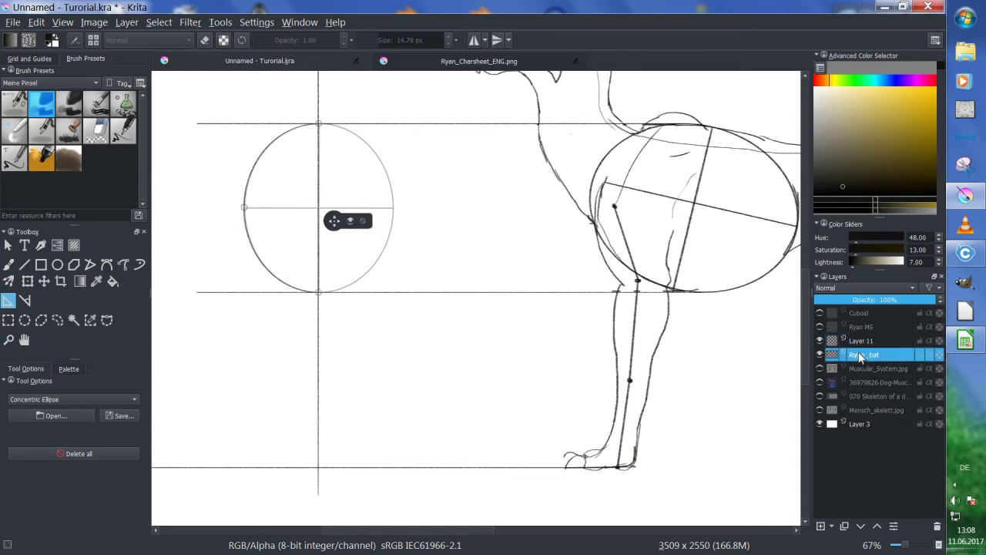
click(98, 138)
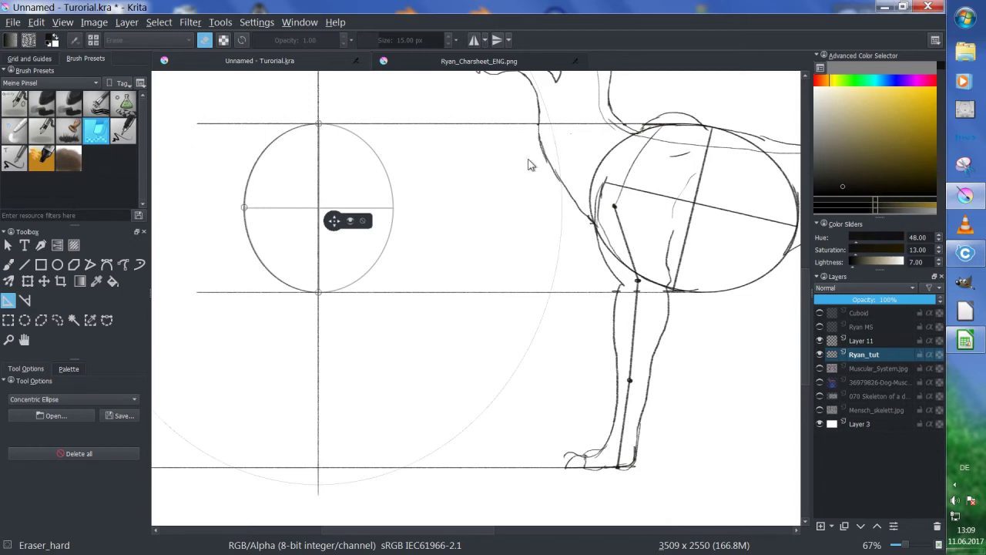
key(slash)
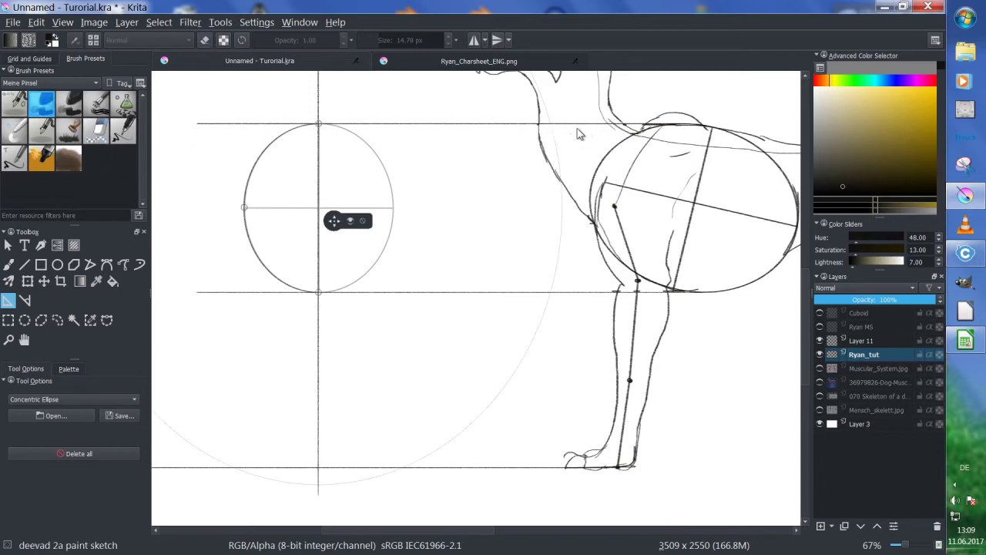
key(slash)
key(b)
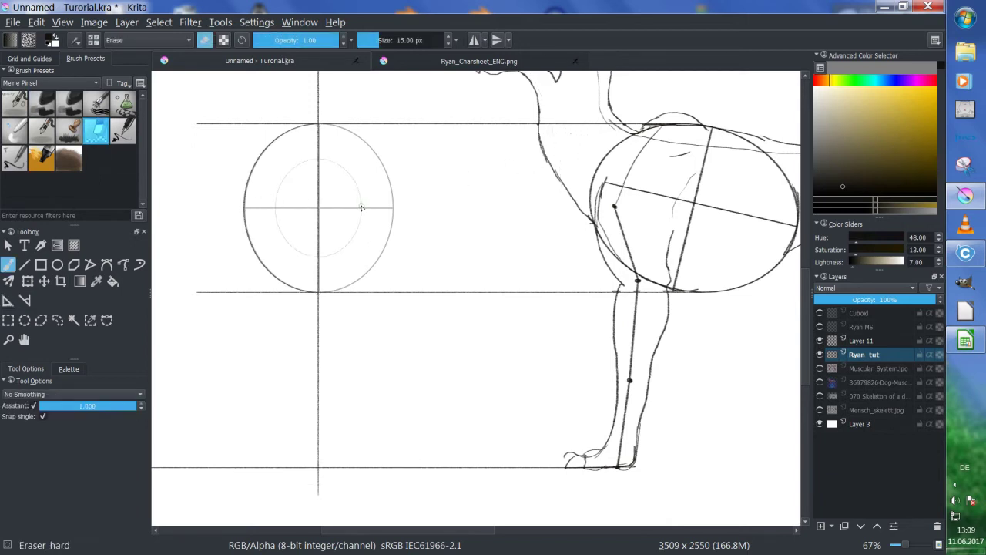
mouse_move(568, 131)
mouse_down()
mouse_move(579, 133)
mouse_move(557, 115)
mouse_move(558, 139)
mouse_up()
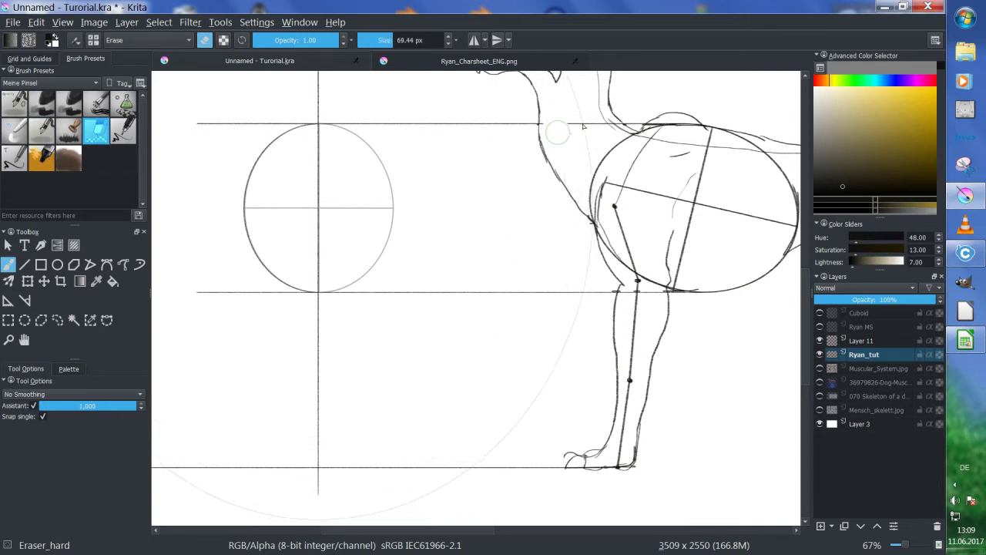
click(33, 405)
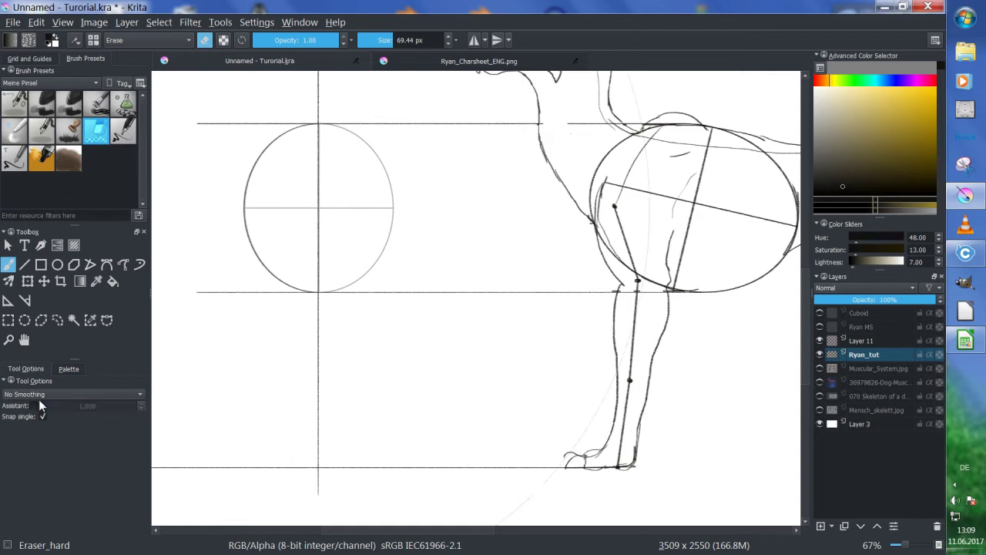
drag(280, 121, 301, 121)
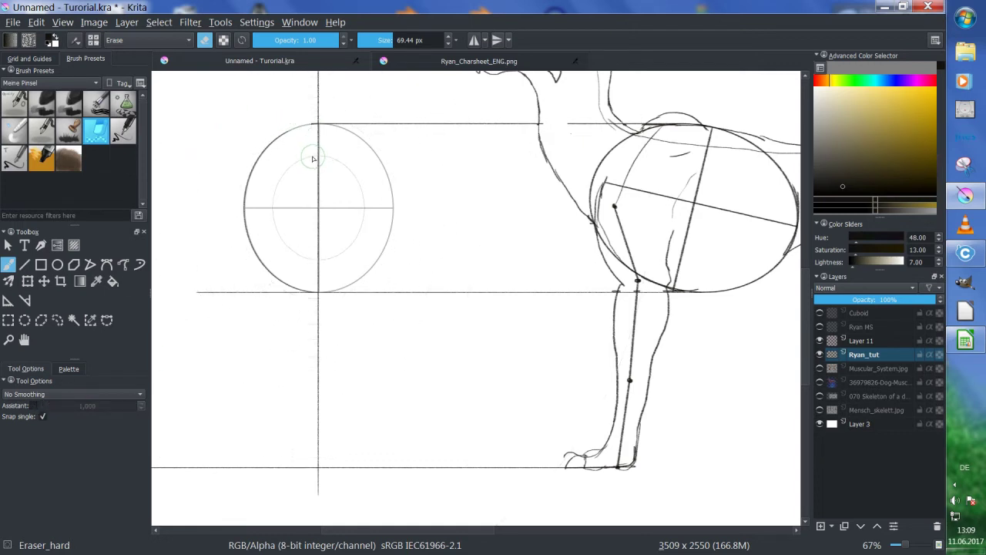
drag(198, 291, 605, 289)
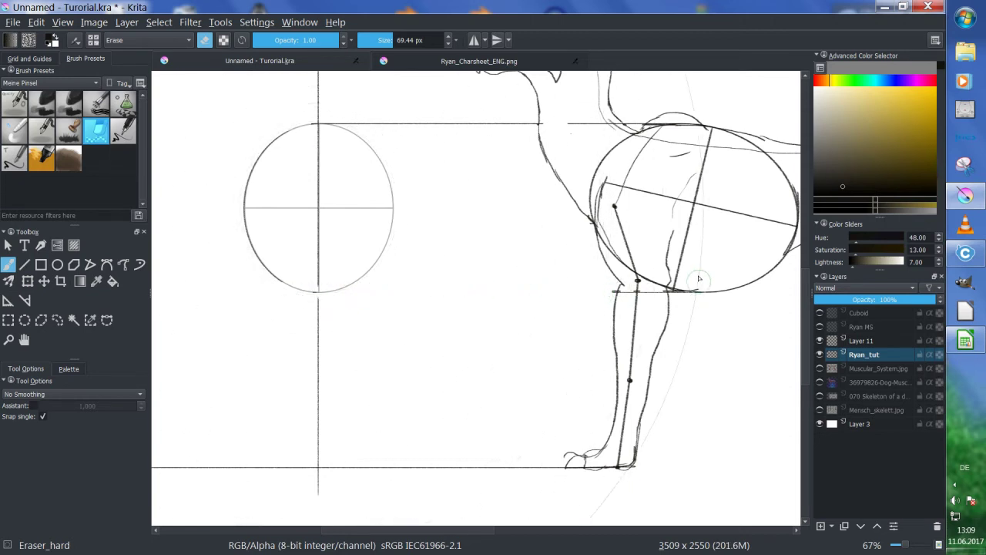
mouse_move(656, 125)
mouse_down()
mouse_move(594, 121)
mouse_move(579, 123)
mouse_move(584, 134)
mouse_move(499, 128)
mouse_move(524, 126)
mouse_move(441, 132)
mouse_move(325, 121)
mouse_up()
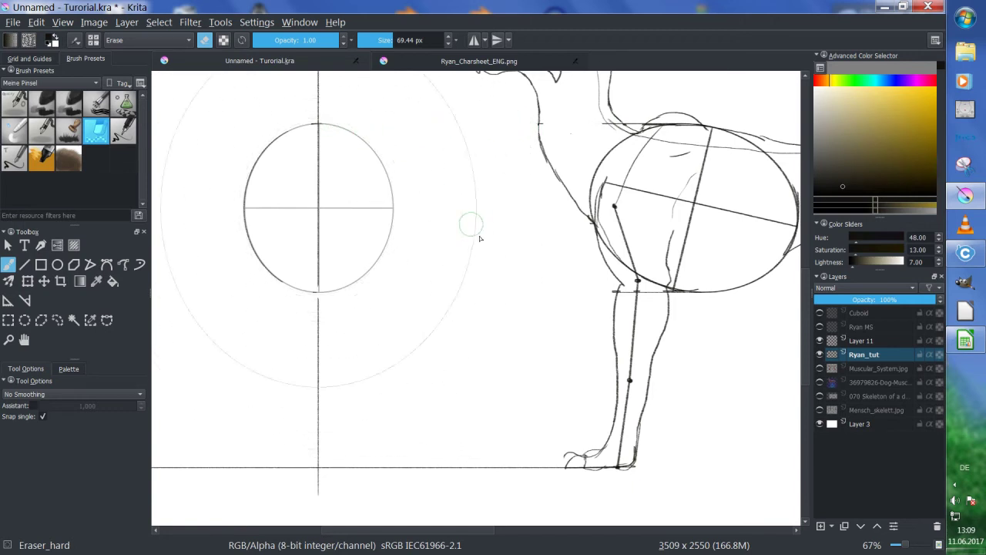
- Try tracing the ellipse's left half on Layer 11 with deevad 2a paint sketch and assistant snapping on, and undo the stroke
click(869, 340)
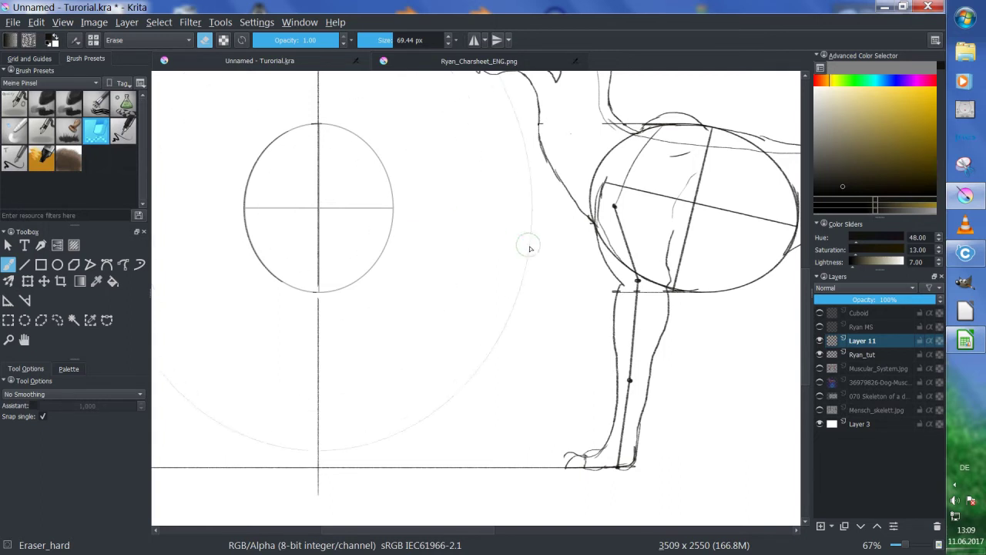
click(48, 108)
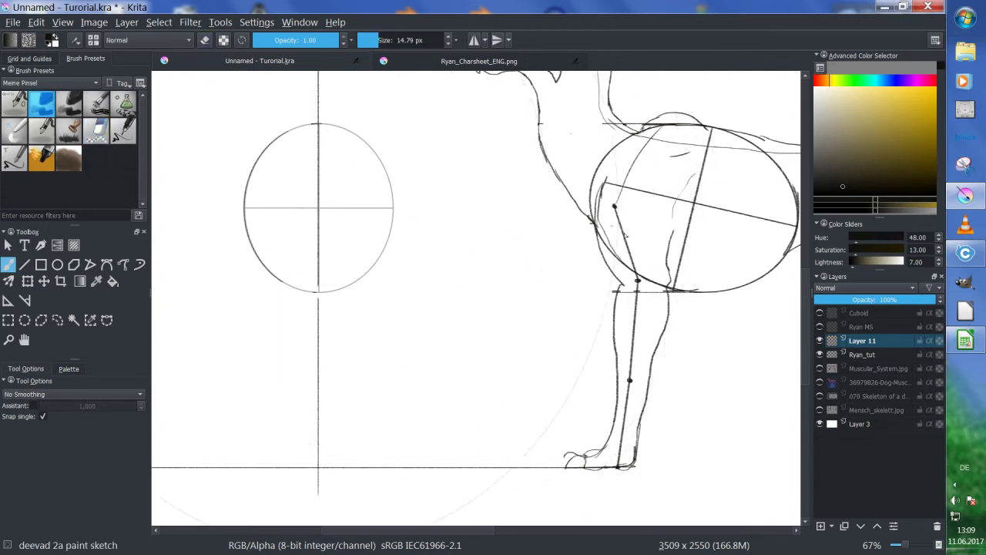
click(33, 404)
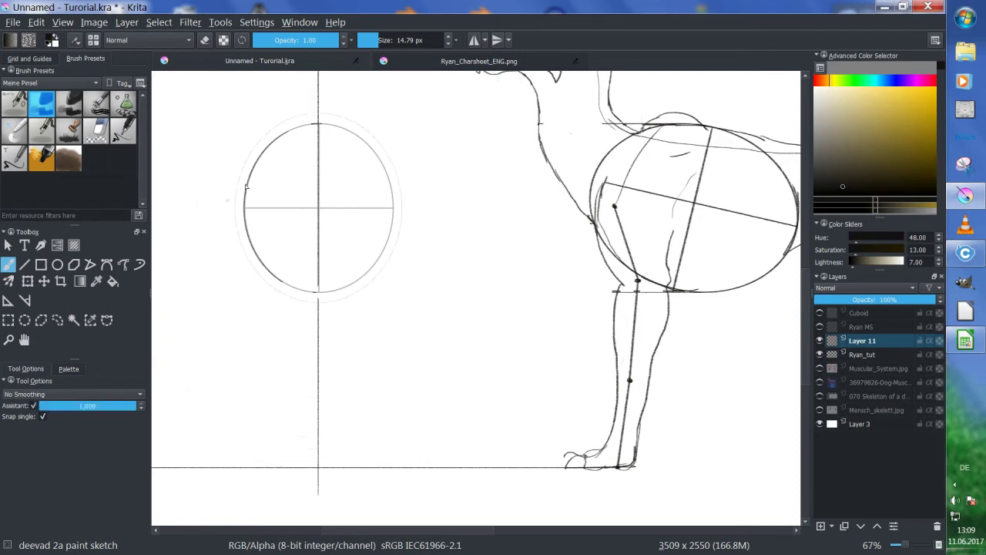
mouse_move(295, 132)
mouse_down()
mouse_move(260, 198)
mouse_move(313, 286)
mouse_move(339, 127)
mouse_move(260, 247)
mouse_up()
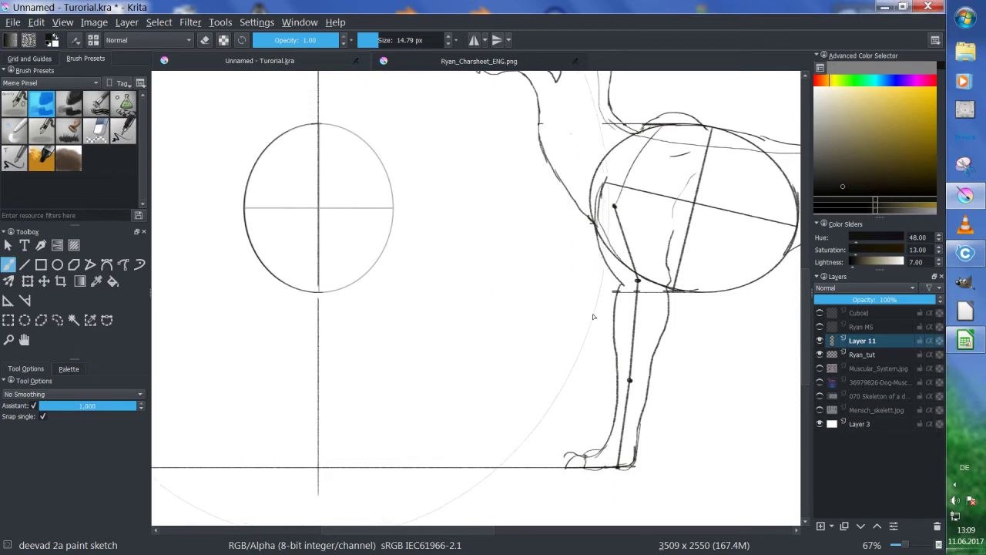
key(ctrl)
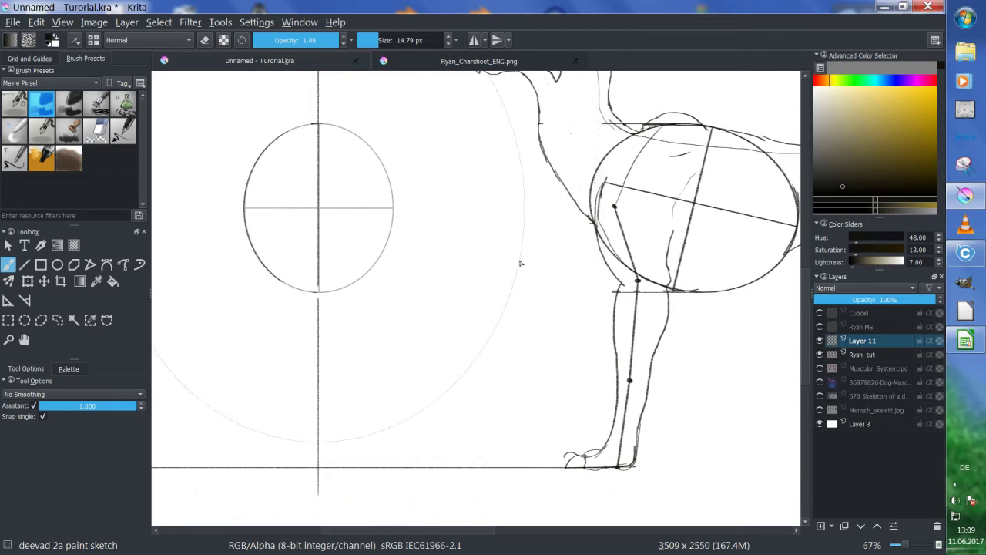
- Erase the ellipse's left half on the Ryan_tut layer and retrace it along the assistant with deevad 2a paint sketch, ending with Layer 11 selected
click(867, 356)
key(e)
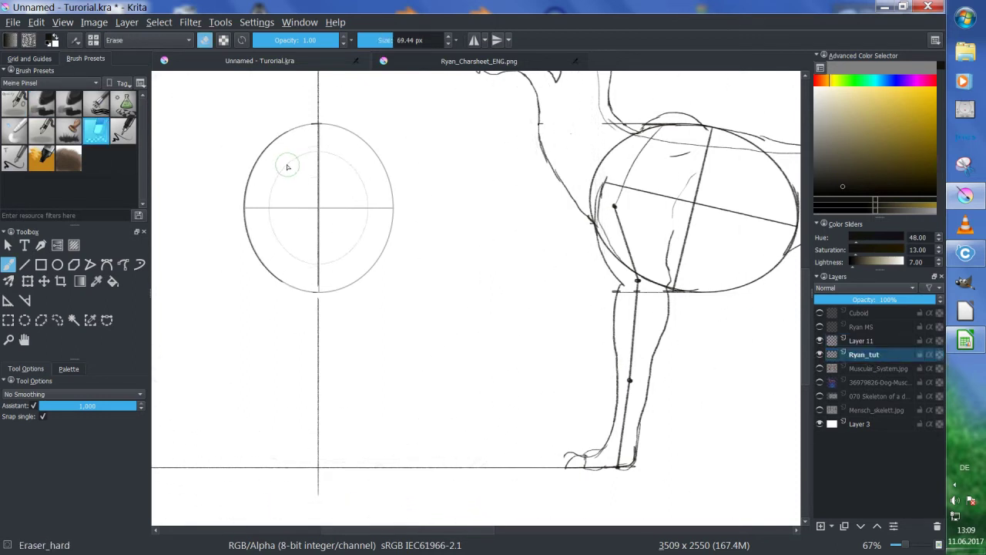
mouse_move(306, 127)
mouse_down()
mouse_move(286, 131)
mouse_move(249, 220)
mouse_move(280, 280)
mouse_move(312, 293)
mouse_up()
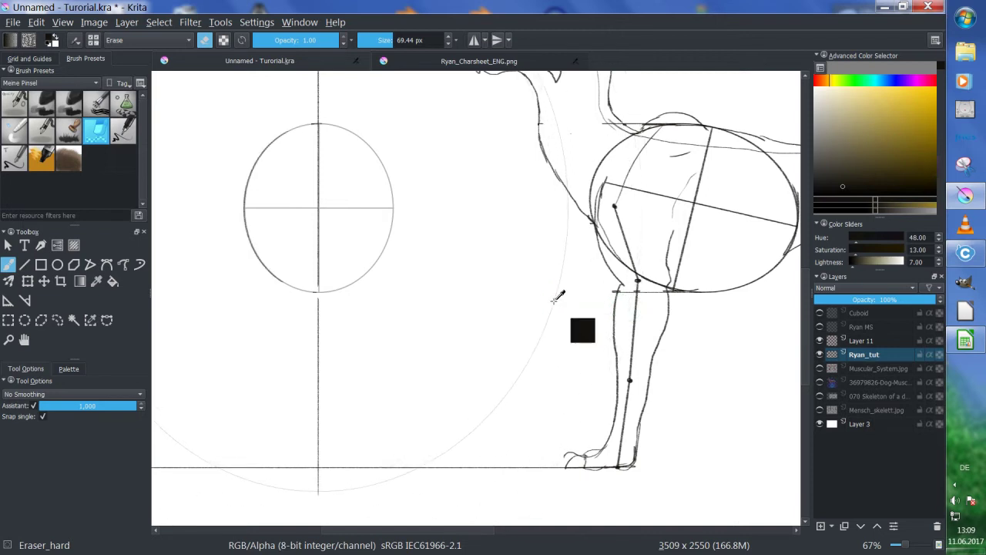
key(slash)
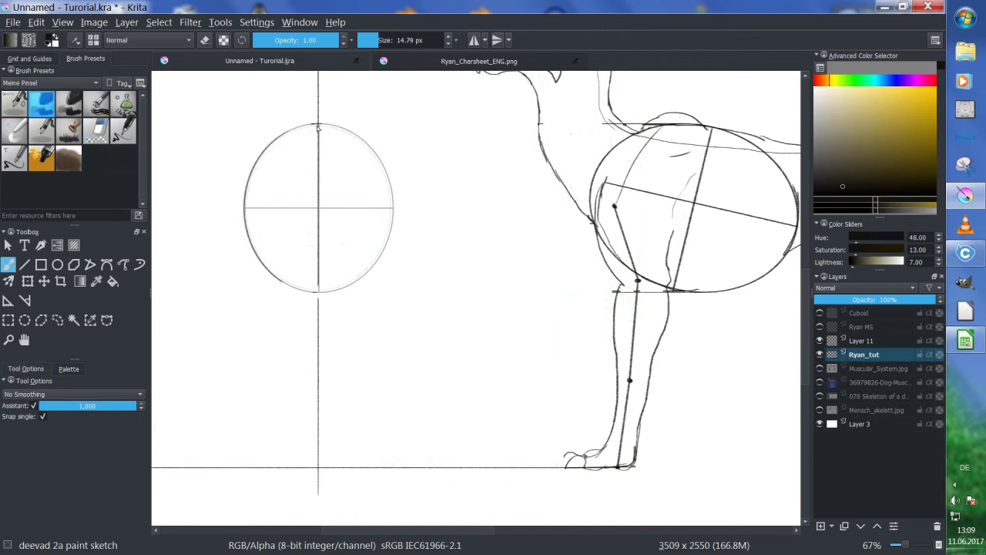
mouse_move(316, 125)
mouse_down()
mouse_move(282, 137)
mouse_move(252, 174)
mouse_move(248, 218)
mouse_move(270, 273)
mouse_up()
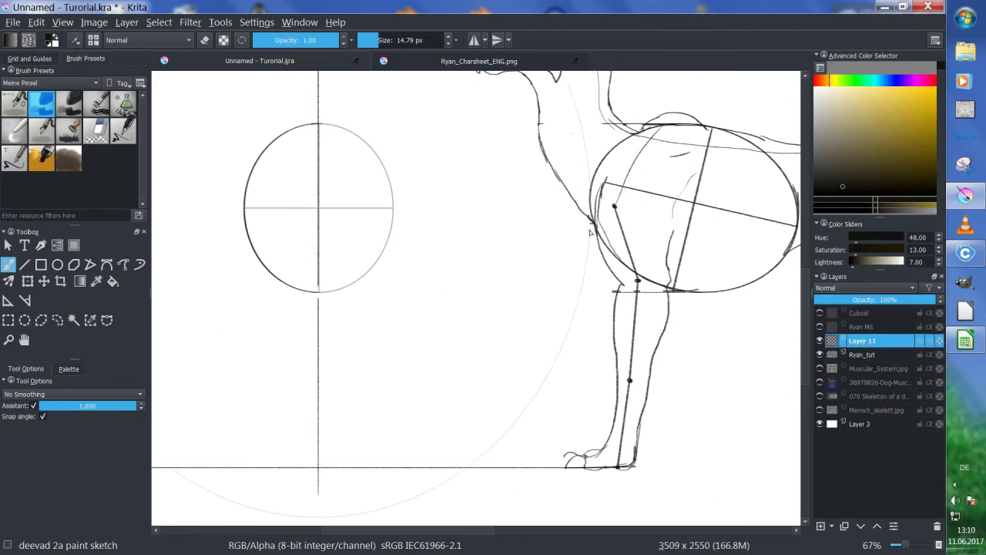
click(861, 341)
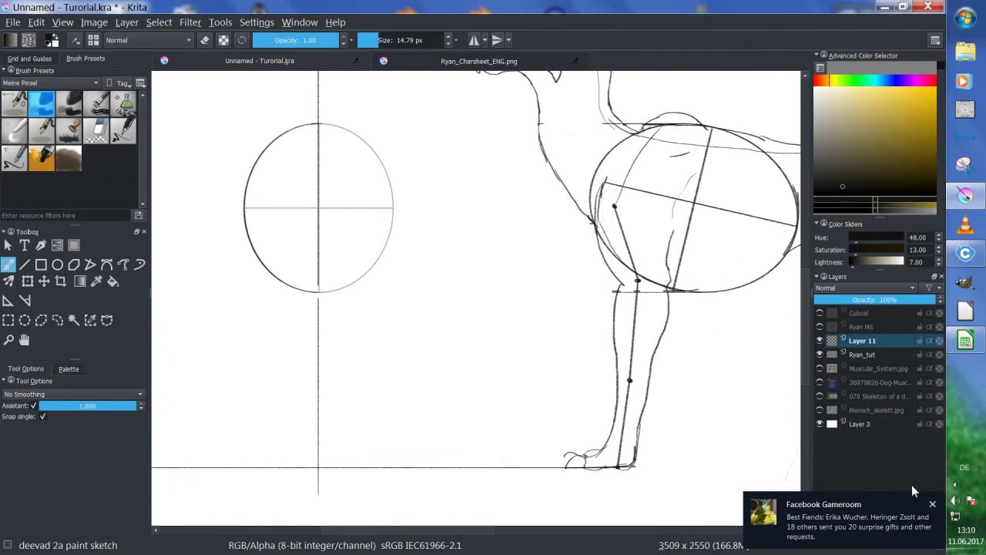
- Dismiss the desktop notification and turn off assistant snapping for the freehand brush
click(933, 507)
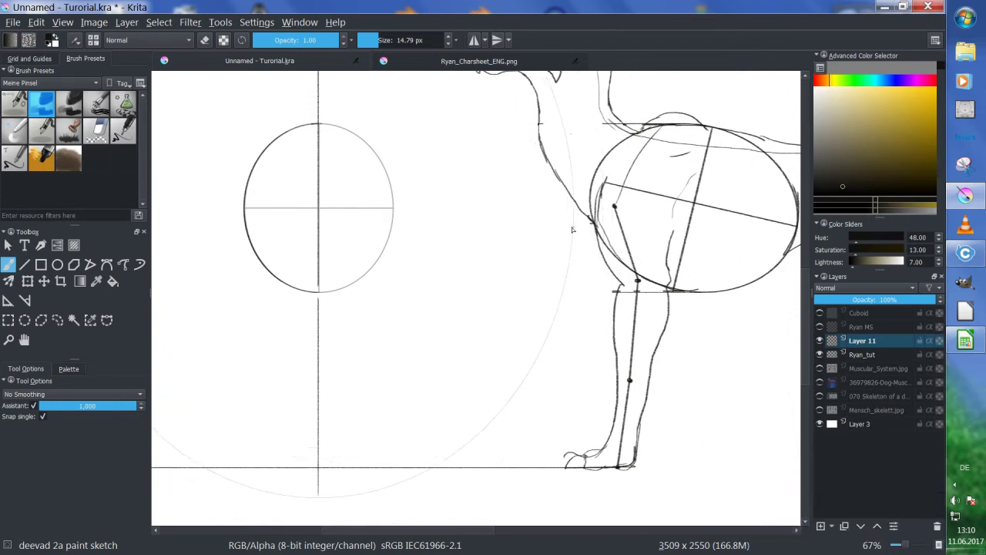
drag(564, 226, 509, 293)
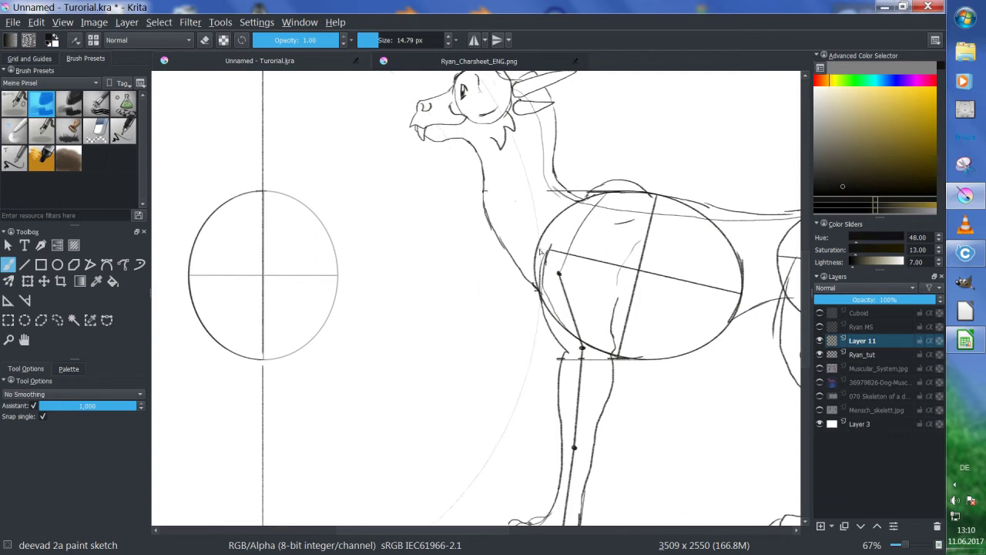
drag(377, 206, 439, 215)
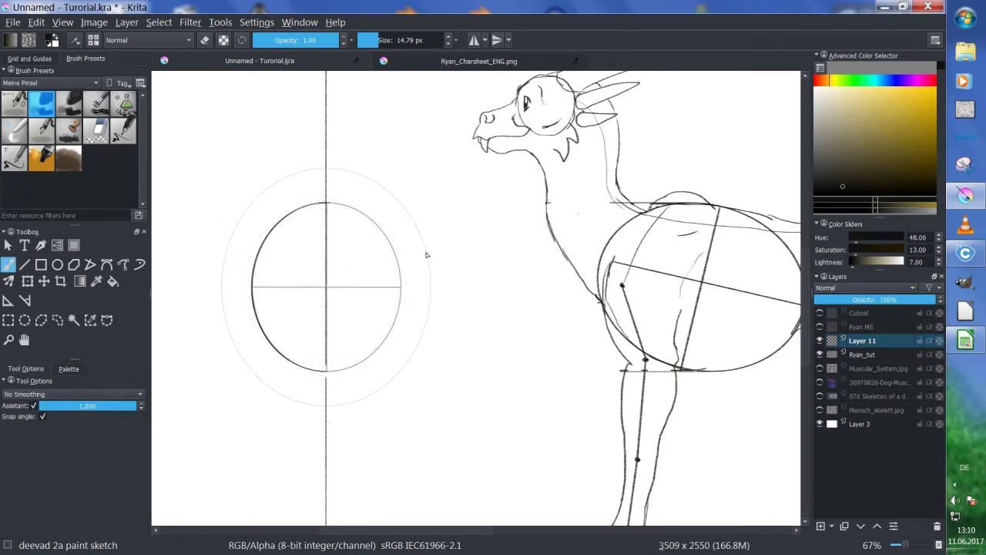
drag(674, 240, 424, 236)
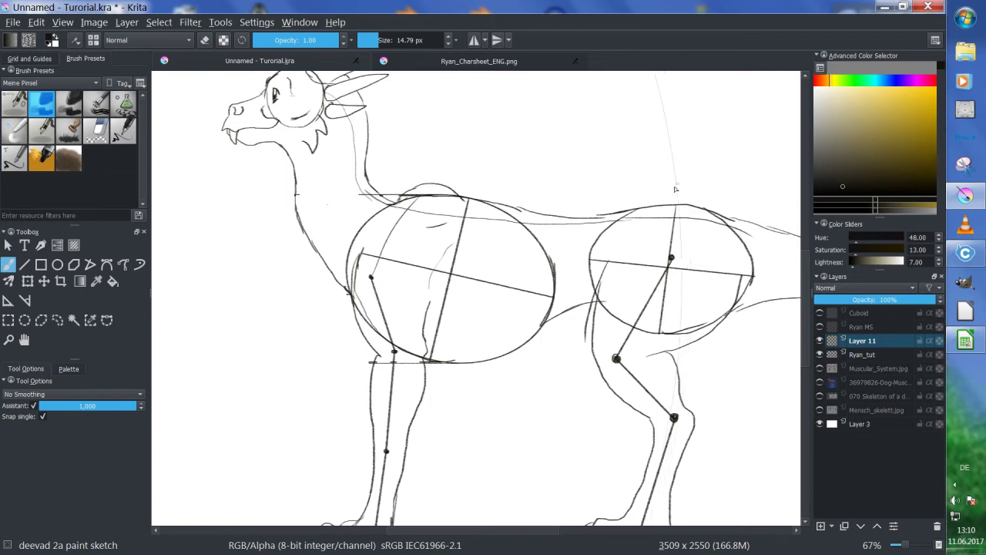
key(v)
key(b)
click(34, 406)
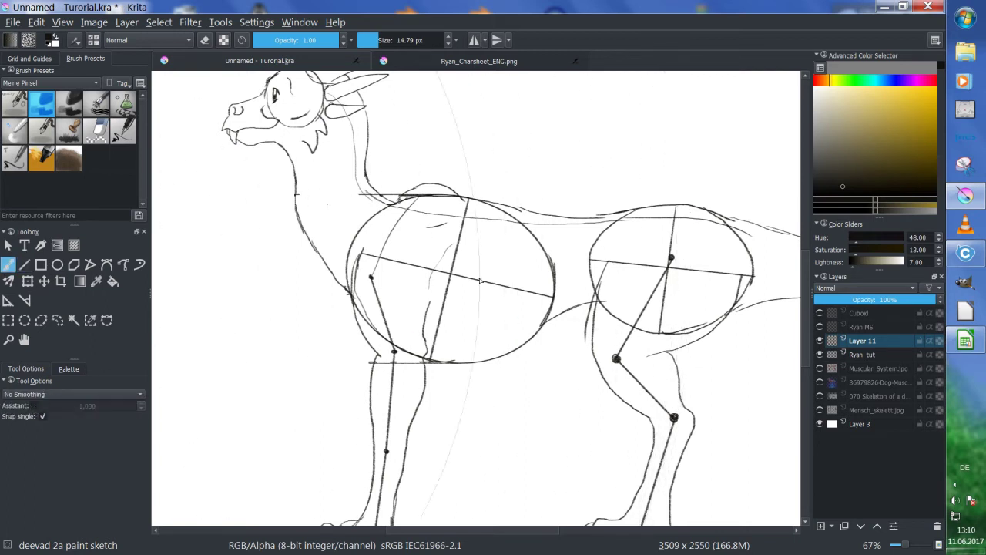
- Draw two horizontal guide lines on Layer 11 between the side view's hip ellipse top and bottom and the front view's vertical centre line
key(minus)
drag(330, 366, 446, 328)
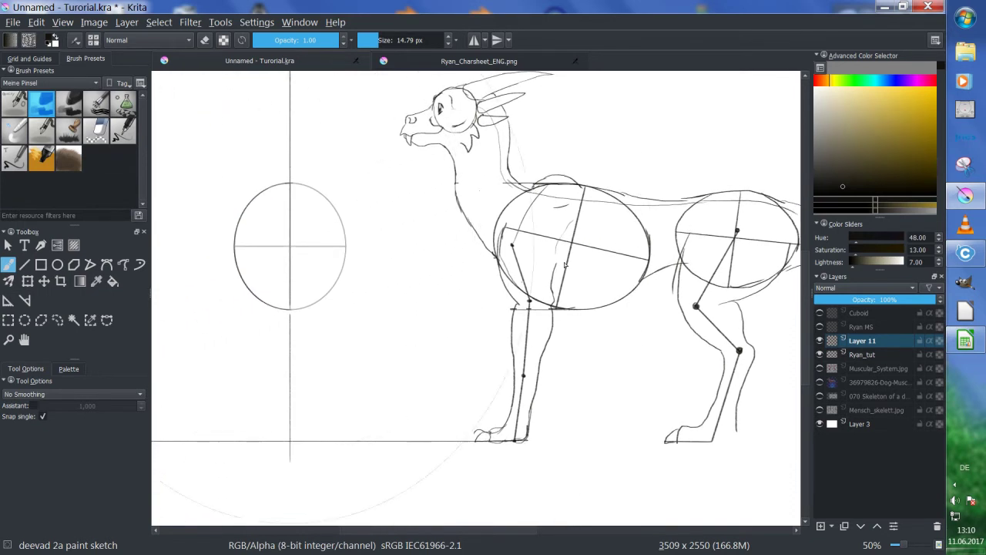
key(v)
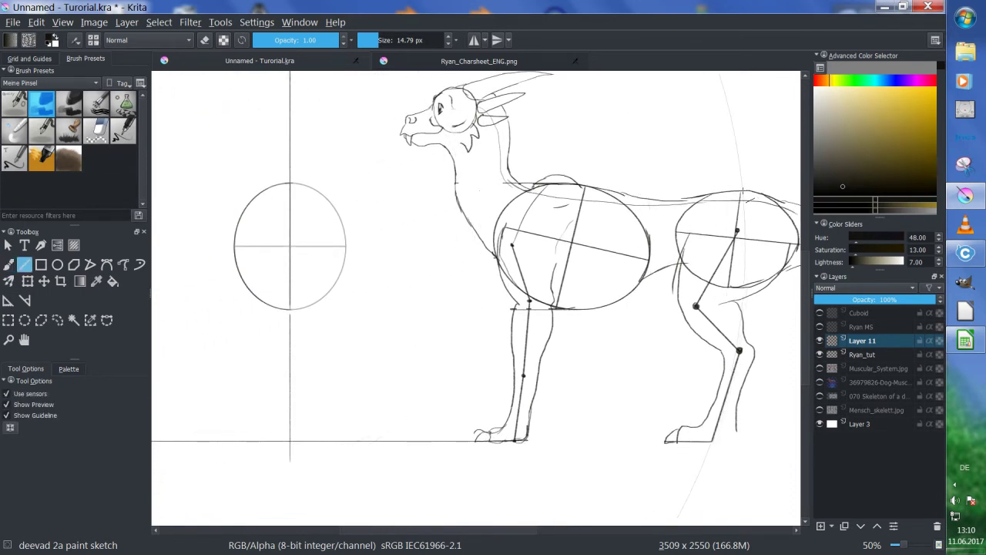
key(b)
key(v)
drag(286, 188, 739, 190)
drag(725, 287, 286, 287)
key(b)
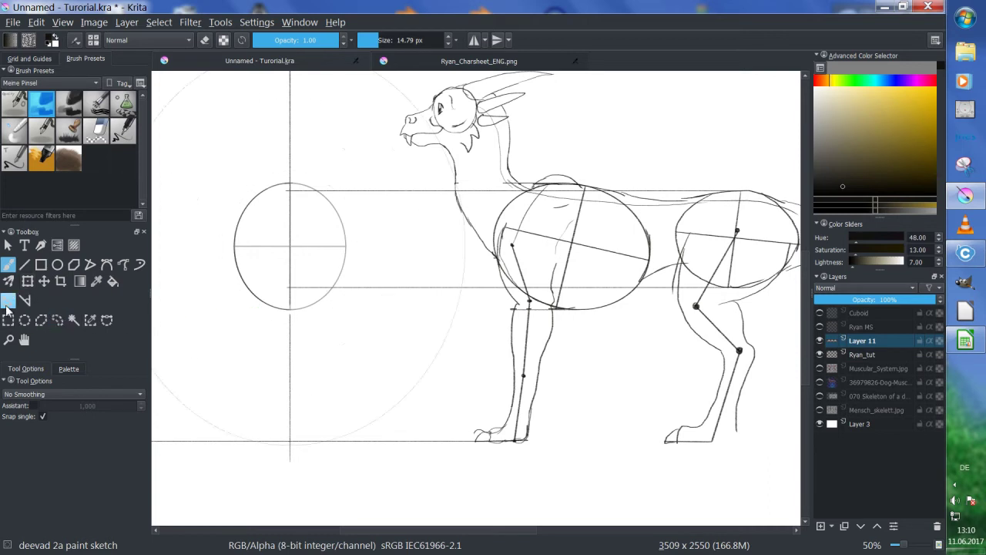
- Fit the concentric ellipse assistant between the two hip guide lines on the centre line and make it narrower than the chest ellipse
click(7, 300)
drag(290, 310, 291, 287)
drag(291, 188, 290, 190)
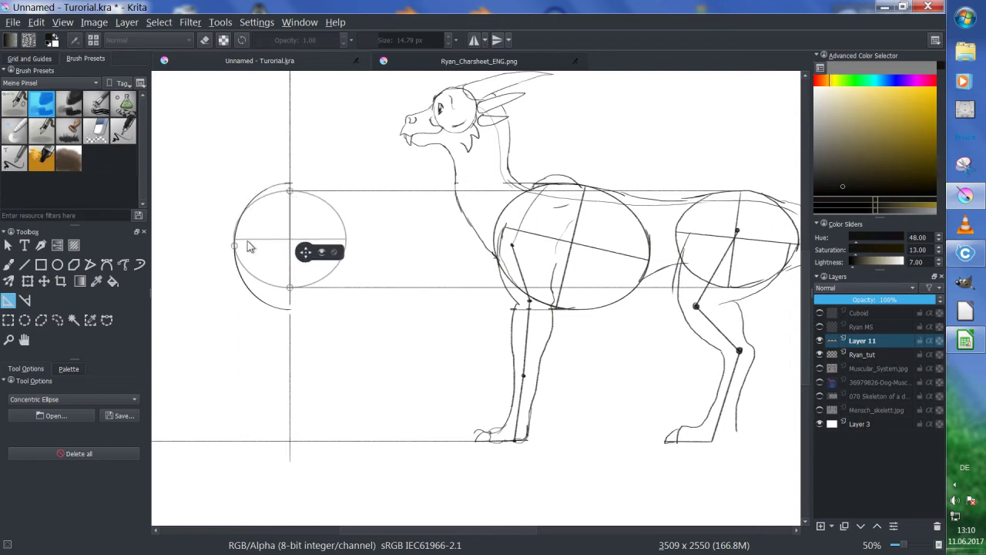
drag(235, 246, 255, 244)
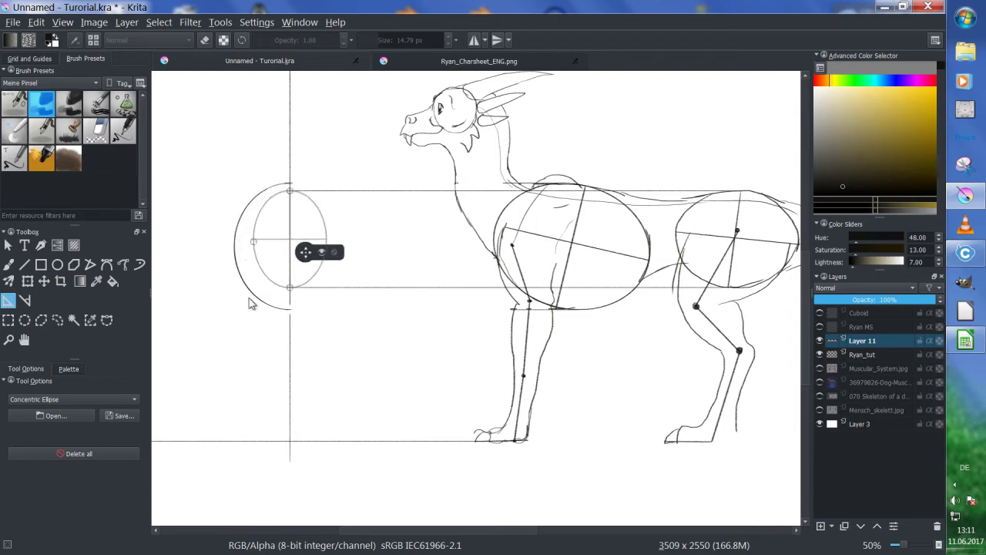
- Trace the right half of the hip ellipse along the assistant on the Ryan_tut layer with assistant snapping on
click(13, 267)
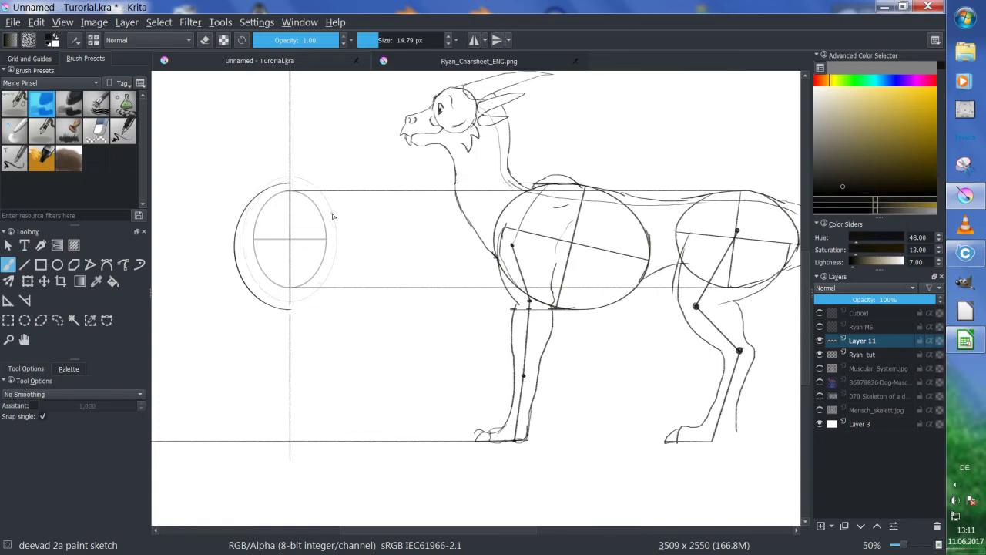
key(1)
drag(303, 202, 443, 220)
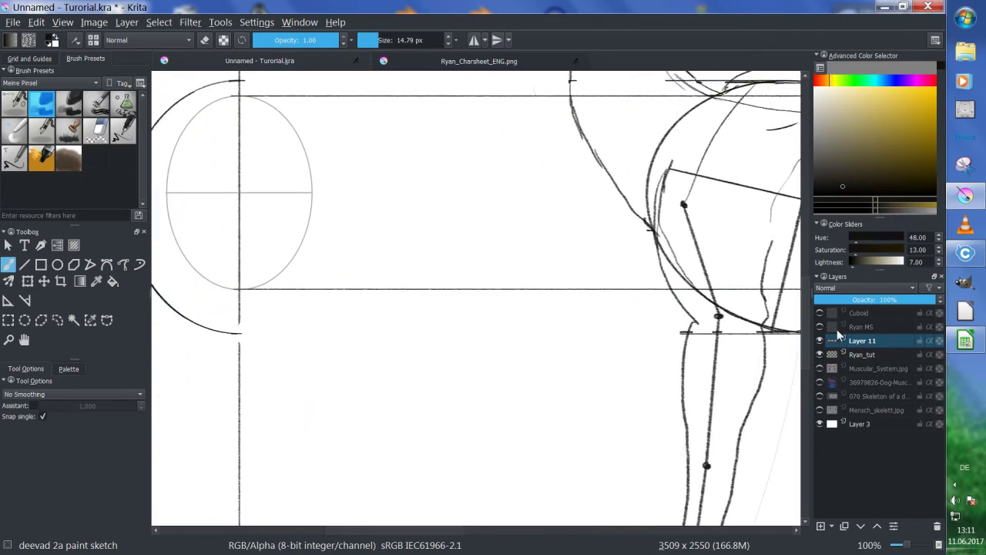
click(858, 355)
click(33, 406)
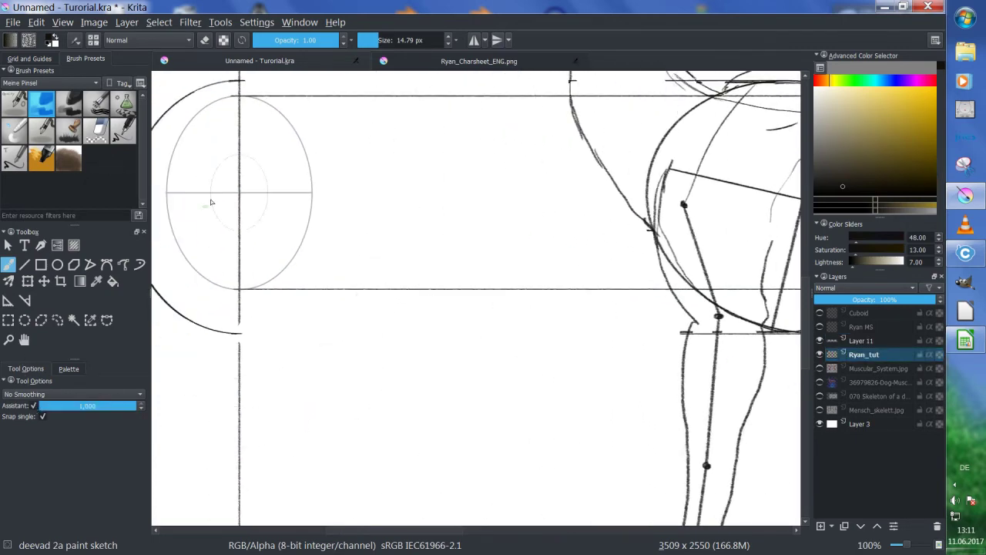
mouse_move(240, 97)
mouse_down()
mouse_move(274, 113)
mouse_move(308, 164)
mouse_move(315, 221)
mouse_move(303, 254)
mouse_move(256, 286)
mouse_up()
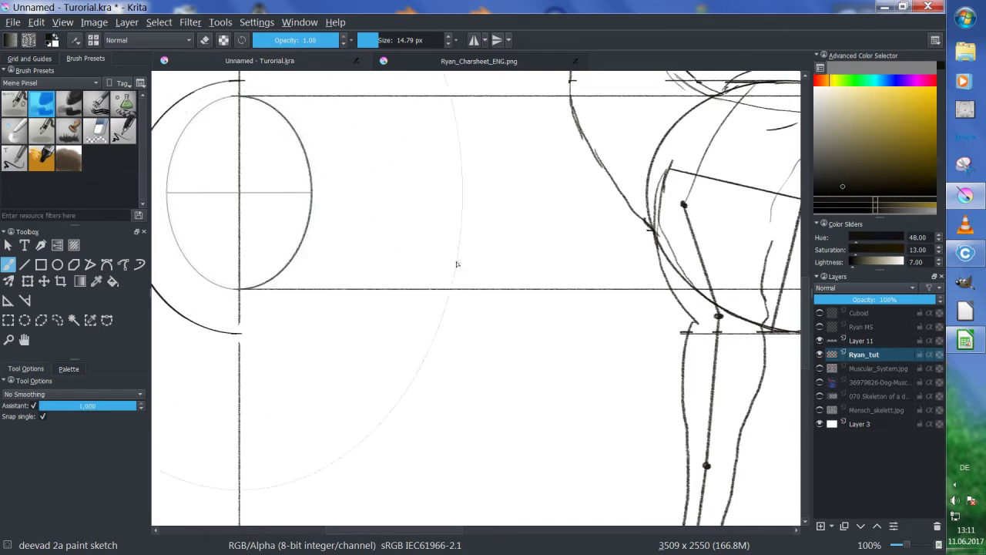
- Turn off assistant snapping and draw a horizontal guide line on Layer 11 from the side view's shoulder joint to the front-view chest outline
drag(438, 205, 465, 233)
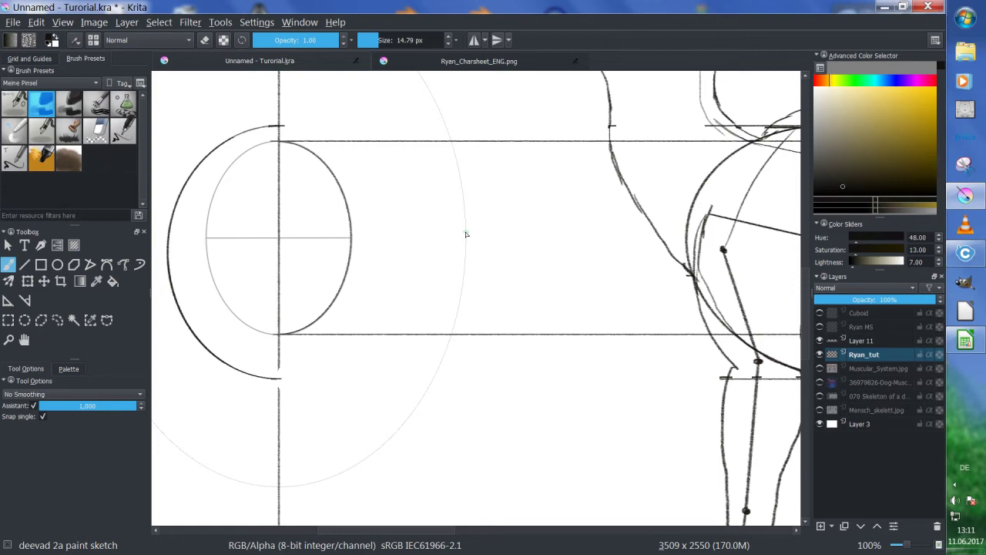
key(minus)
key(minus)
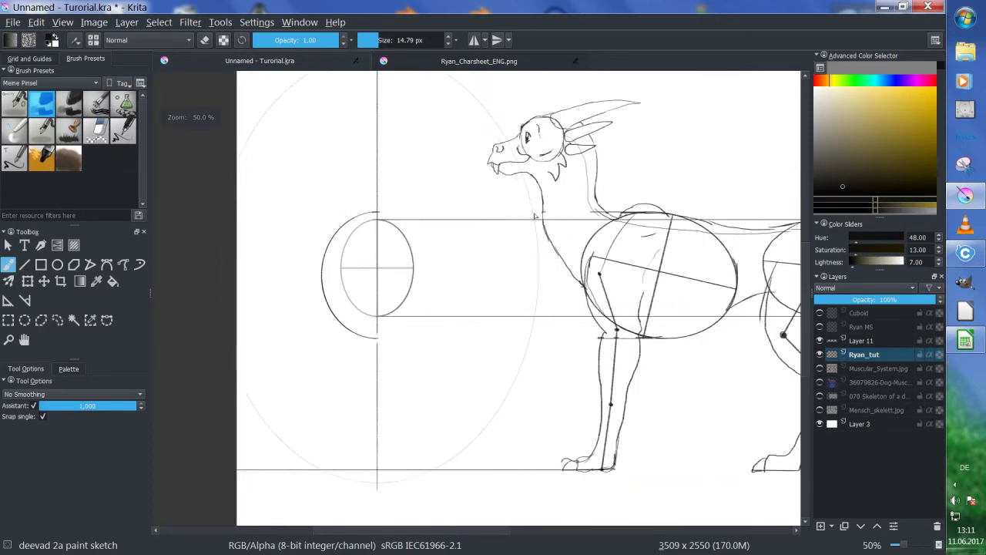
drag(844, 228, 768, 191)
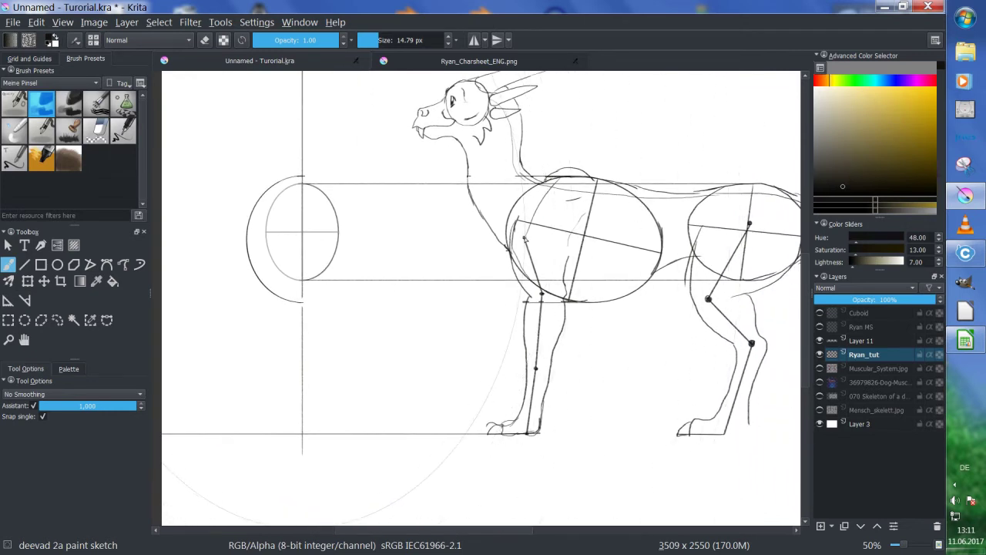
click(31, 405)
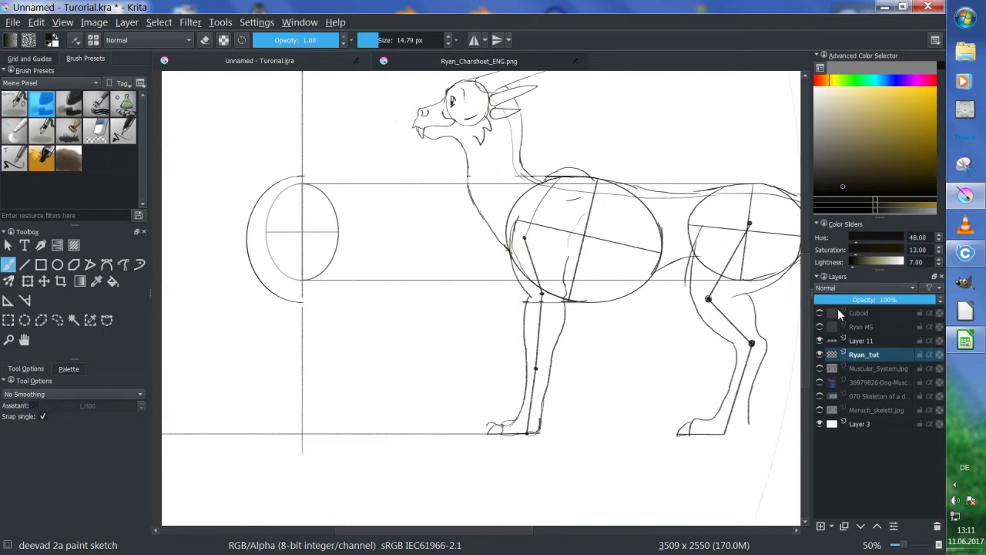
click(859, 342)
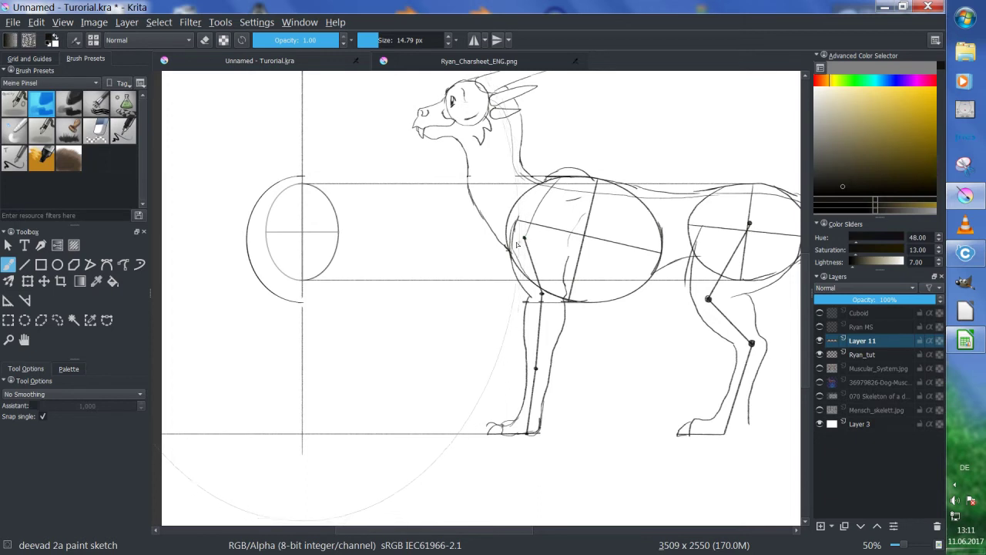
key(v)
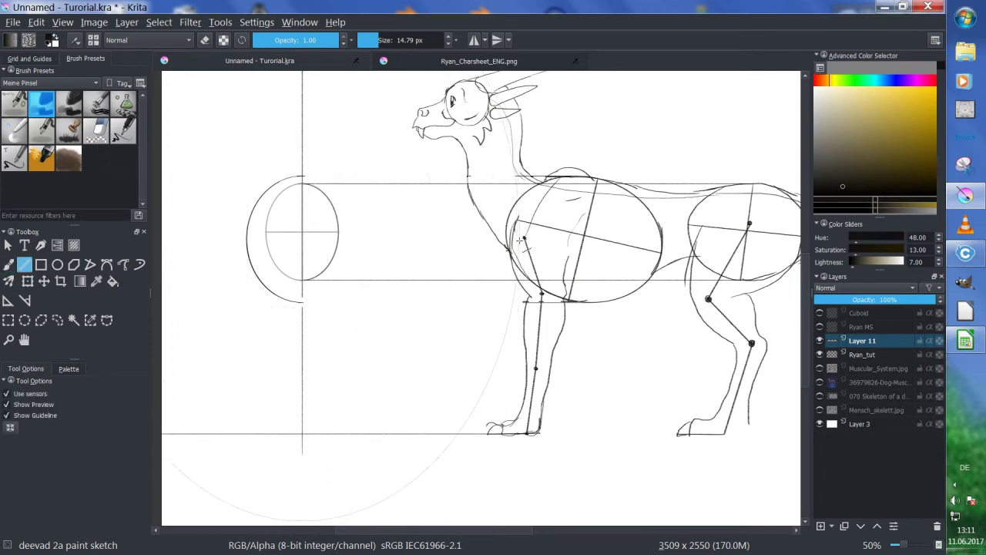
drag(505, 239, 373, 249)
drag(273, 250, 250, 246)
key(b)
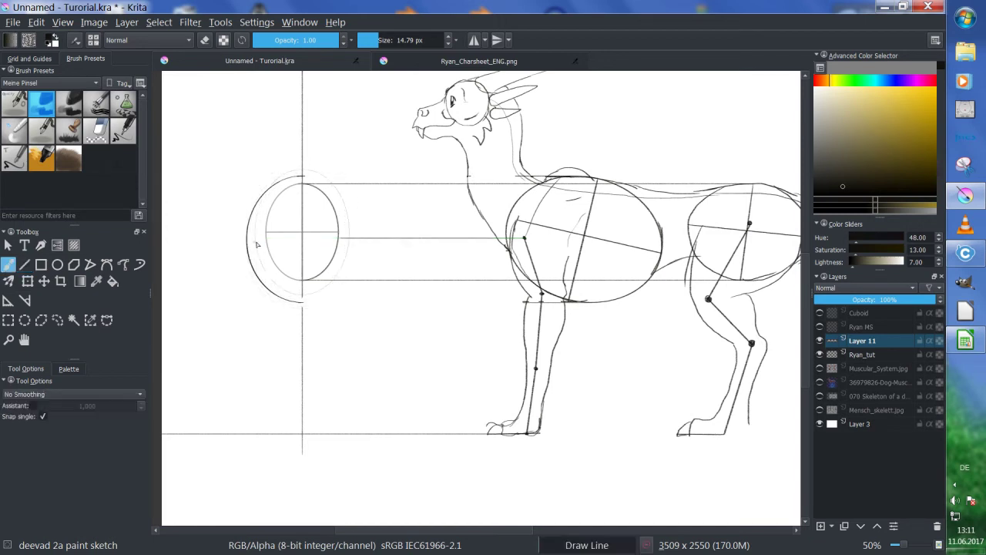
- Draw horizontal guide lines on Layer 11 from the side view's elbow and wrist joints across the front view's centre line
key(v)
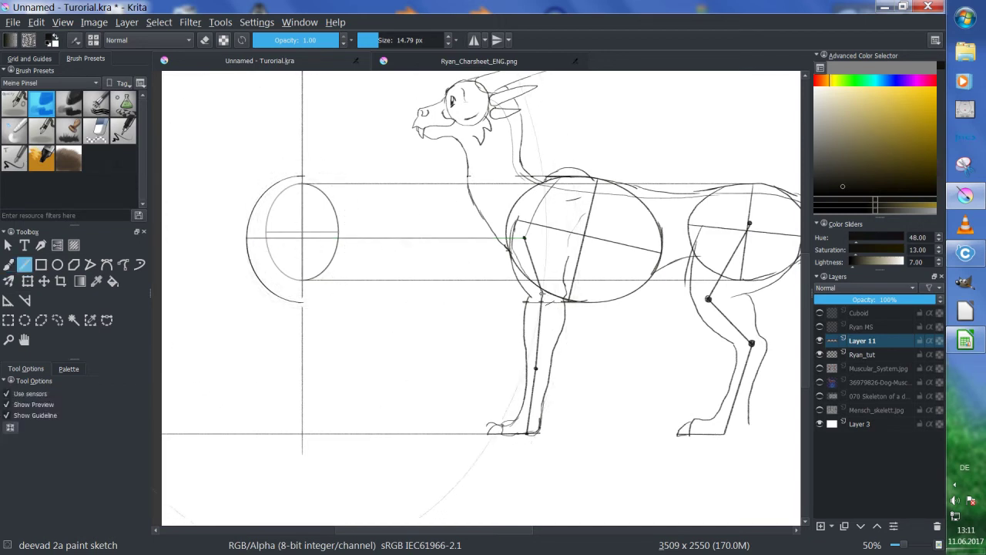
drag(543, 293, 246, 293)
key(b)
key(v)
drag(534, 369, 245, 369)
key(b)
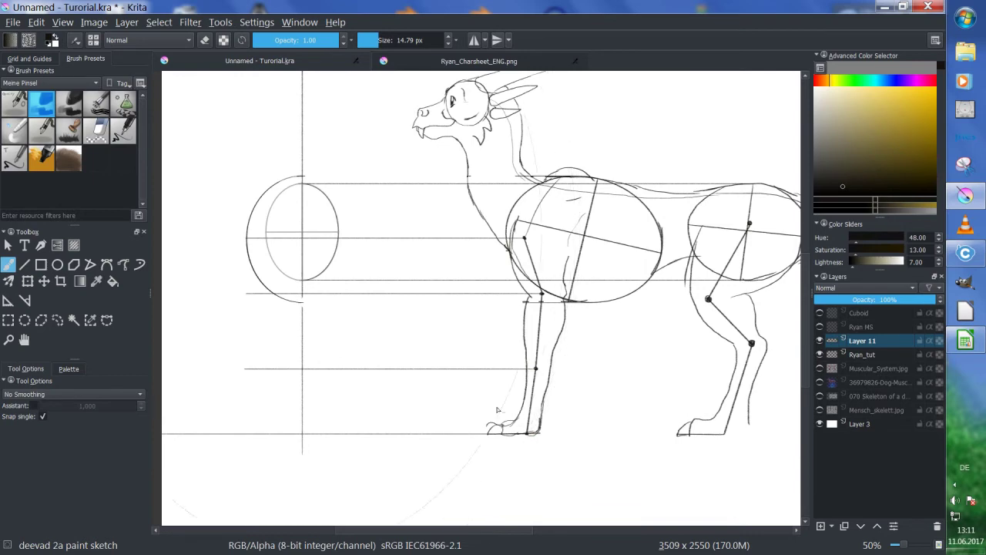
- Mark the front view's left shoulder and elbow joints with dots on their guide lines on the Ryan_tut layer
drag(365, 337, 409, 315)
drag(306, 239, 302, 234)
key(plus)
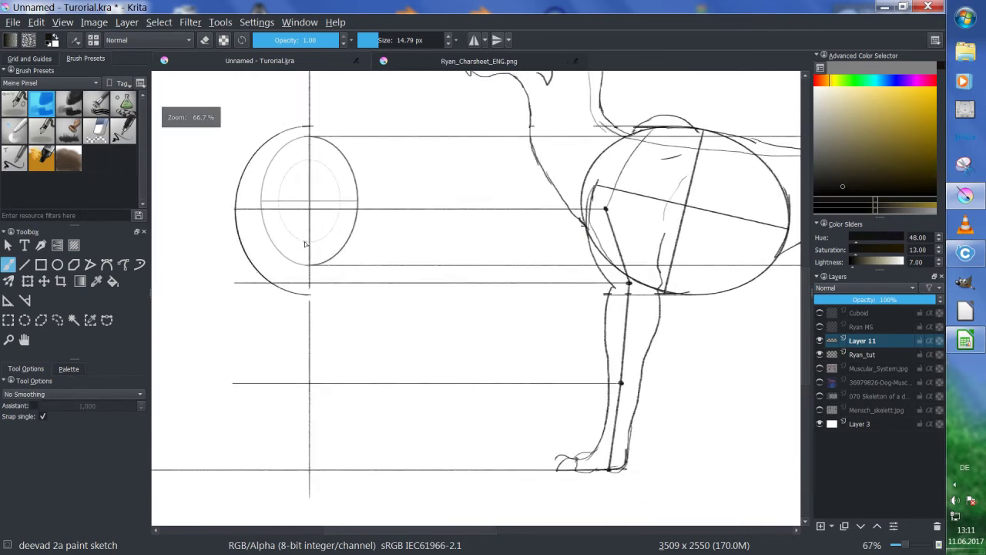
key(plus)
drag(297, 288, 401, 296)
key(ctrl+z)
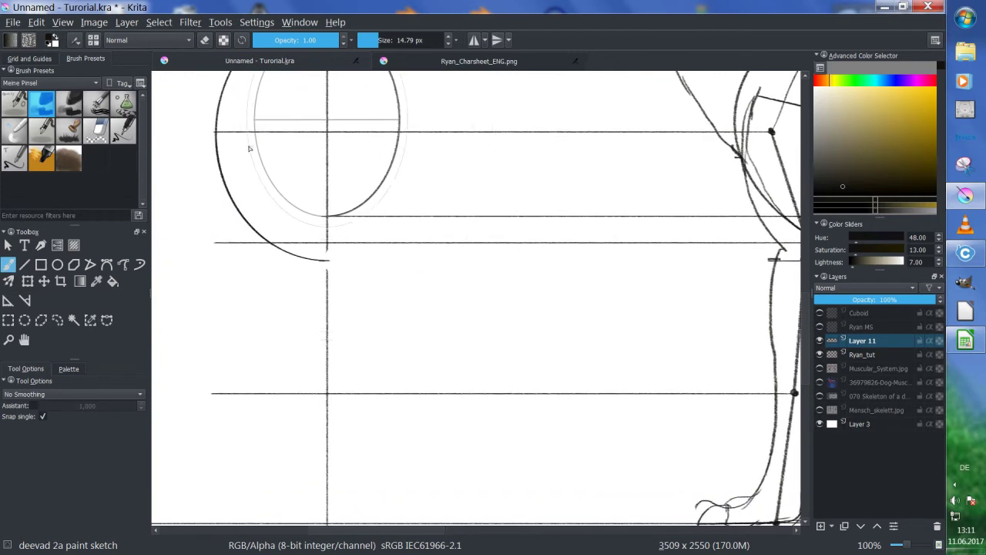
mouse_move(432, 154)
mouse_down()
mouse_move(217, 135)
mouse_move(242, 244)
mouse_up()
click(857, 354)
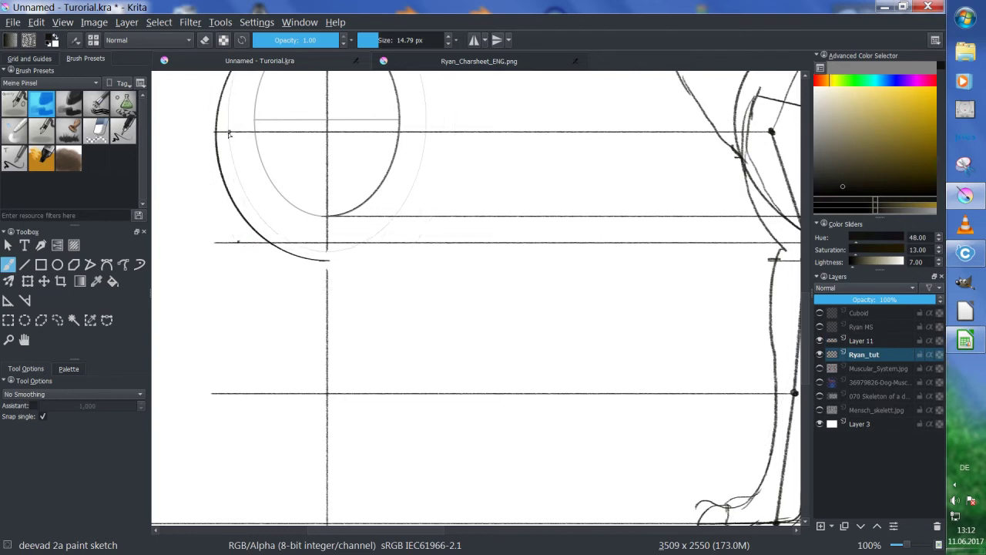
drag(254, 378, 267, 361)
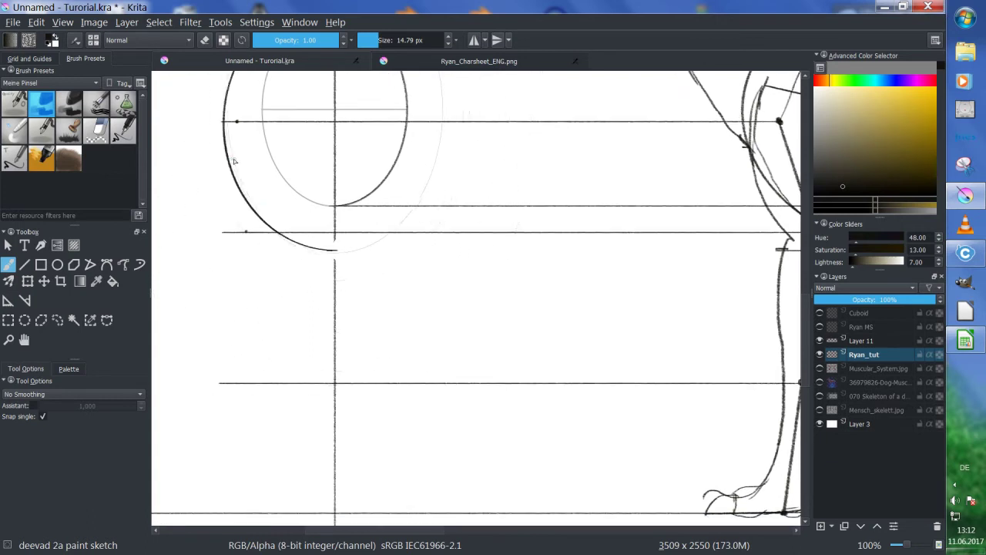
- Draw straight bone lines from the shoulder dot through the elbow to the wrist guide line and mark the wrist joint with a dot
key(v)
drag(237, 121, 246, 381)
key(b)
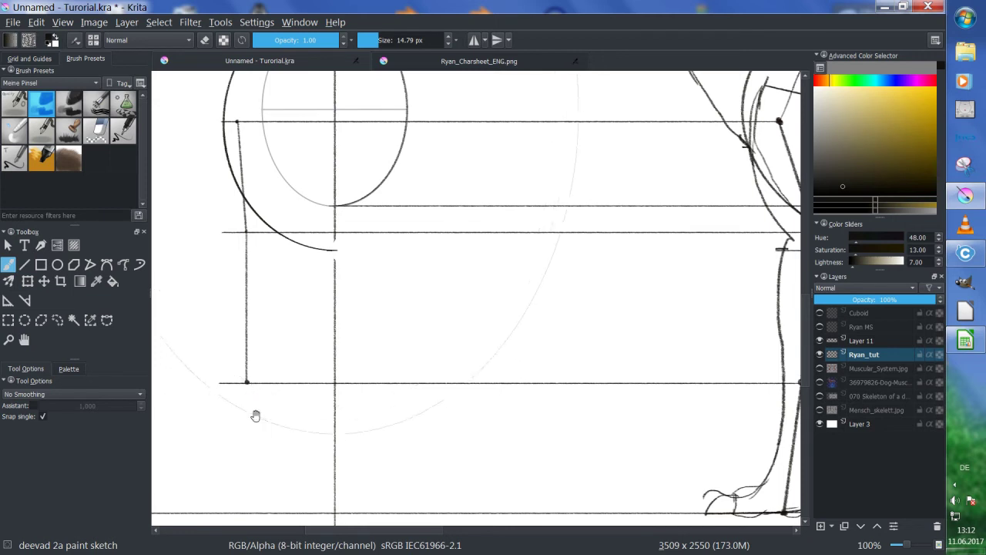
- Draw the lower leg bone straight down from the wrist dot to the ground line and sketch a rounded foot around its end
drag(256, 415, 282, 284)
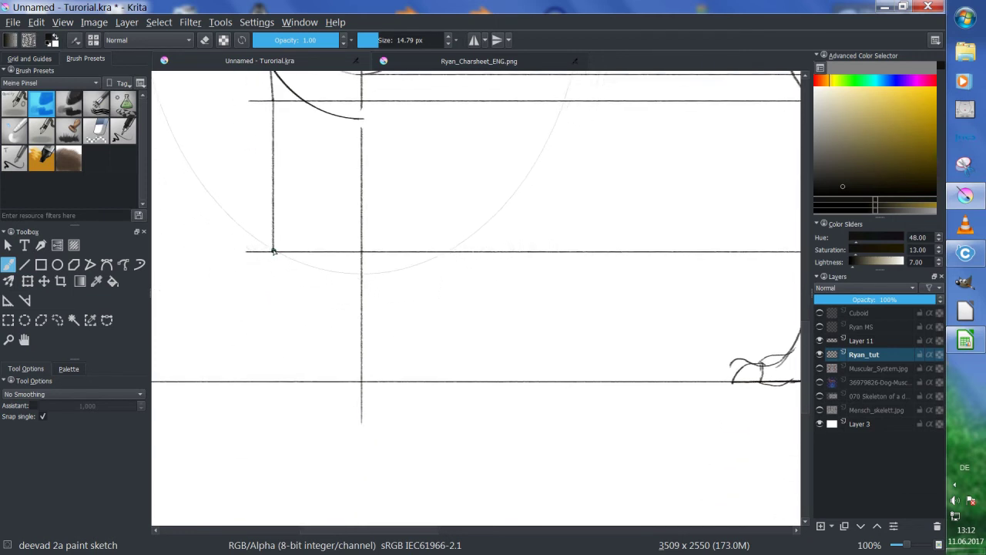
key(v)
drag(273, 250, 274, 381)
key(b)
mouse_move(387, 162)
mouse_down()
mouse_move(412, 236)
mouse_move(420, 159)
mouse_up()
mouse_move(280, 378)
mouse_down()
mouse_move(342, 378)
mouse_move(330, 362)
mouse_move(271, 379)
mouse_up()
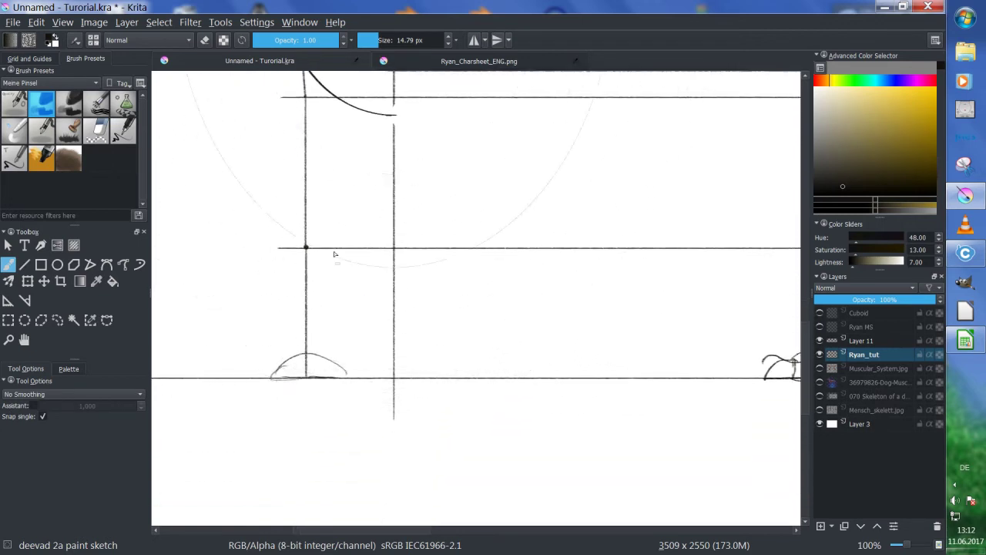
- Erase the guide lines on Layer 11 between the front and side views, leaving short stubs at the front view's joints
drag(331, 131, 326, 280)
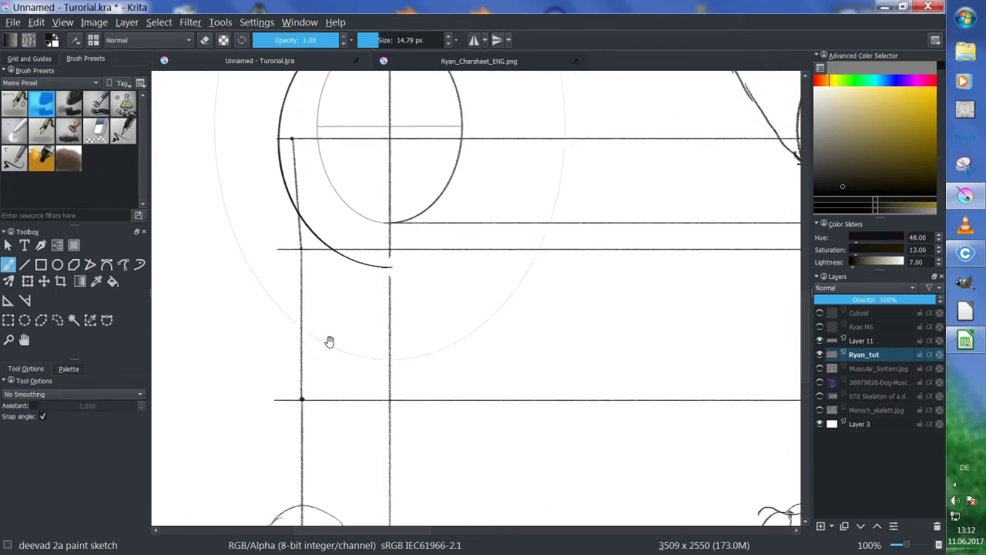
drag(332, 235, 328, 299)
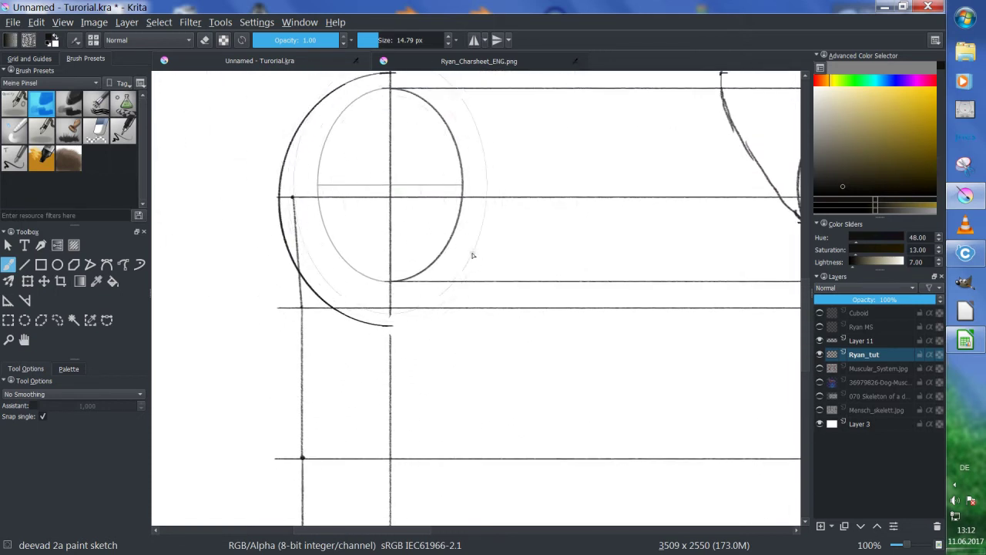
scroll(473, 255, down, 2)
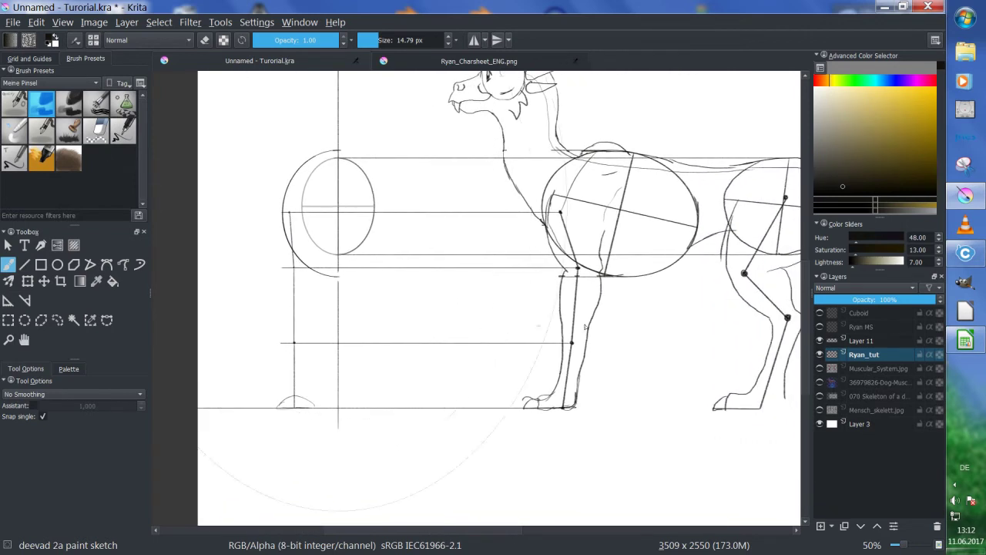
click(854, 340)
drag(506, 303, 479, 311)
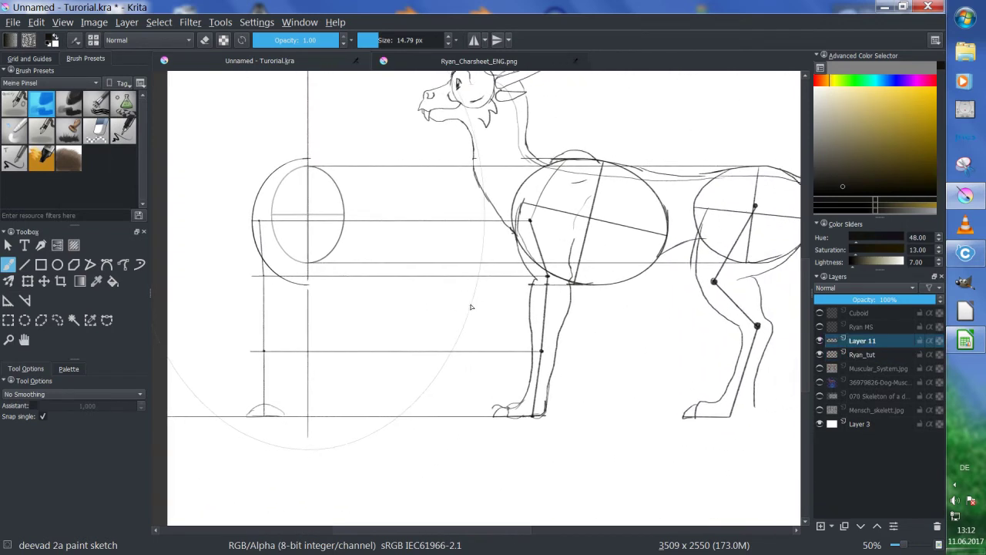
key(e)
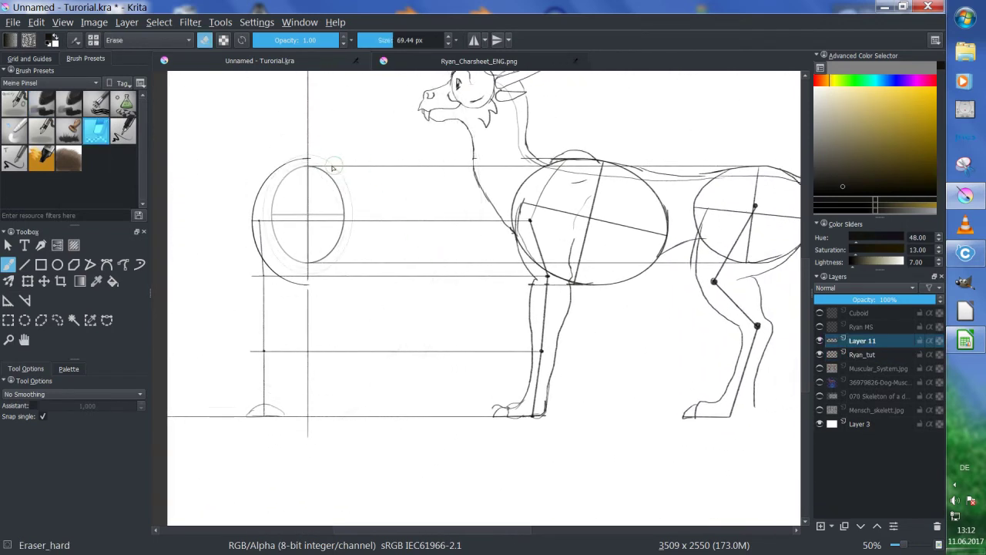
mouse_move(437, 177)
mouse_down()
mouse_move(624, 163)
mouse_move(457, 216)
mouse_move(483, 219)
mouse_move(359, 226)
mouse_up()
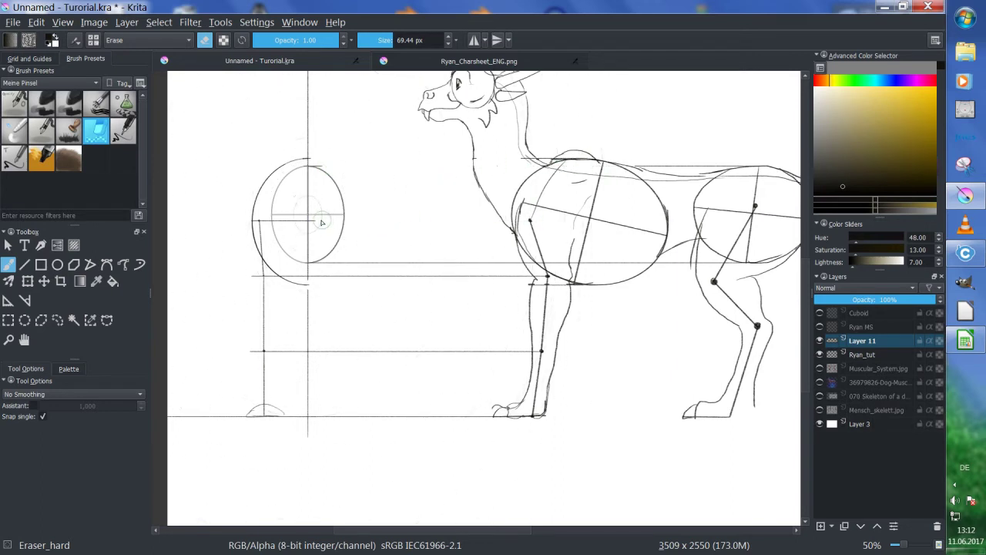
drag(318, 273, 323, 417)
drag(331, 374, 543, 351)
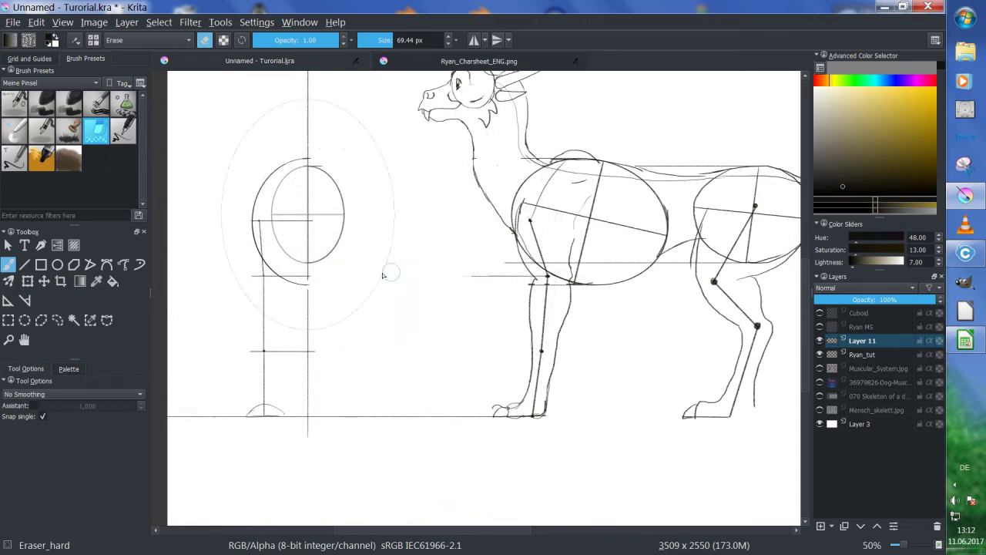
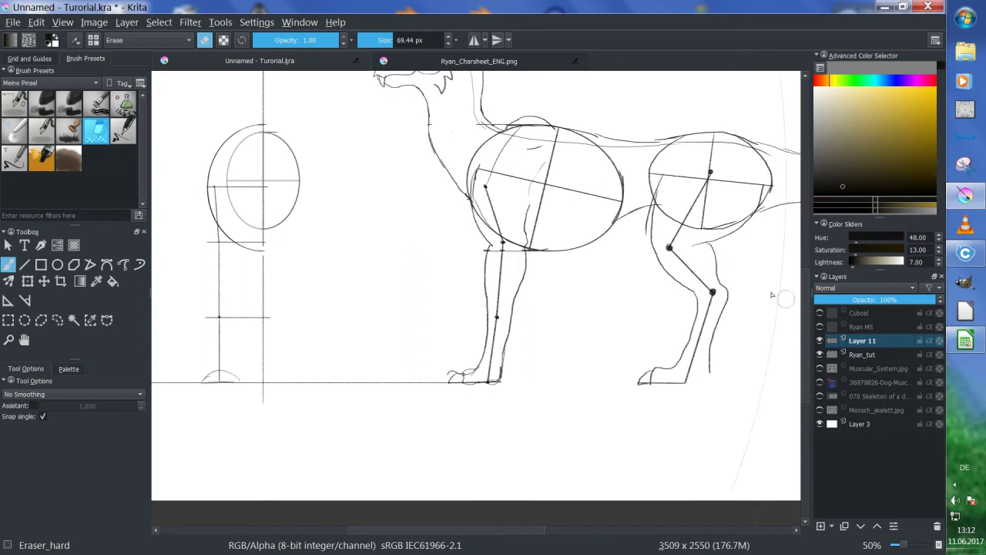
- Draw horizontal guide lines on Layer 11 from the side view's hip, knee and ankle joints towards the front view
key(slash)
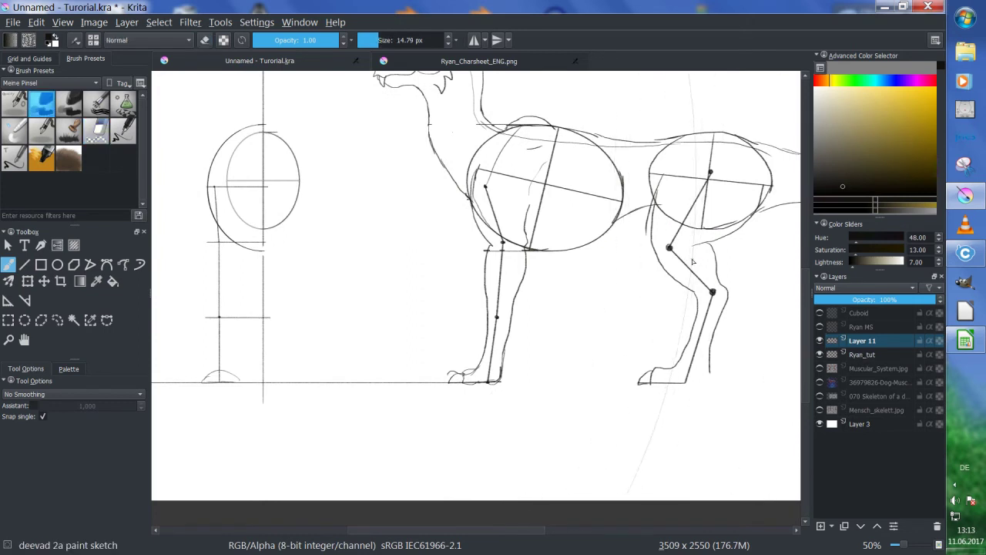
key(v)
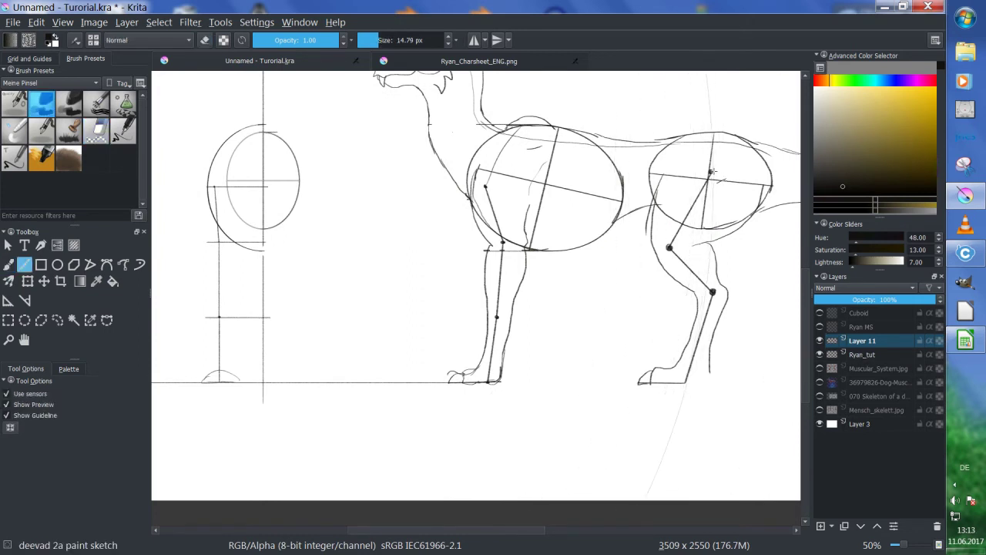
drag(709, 171, 288, 168)
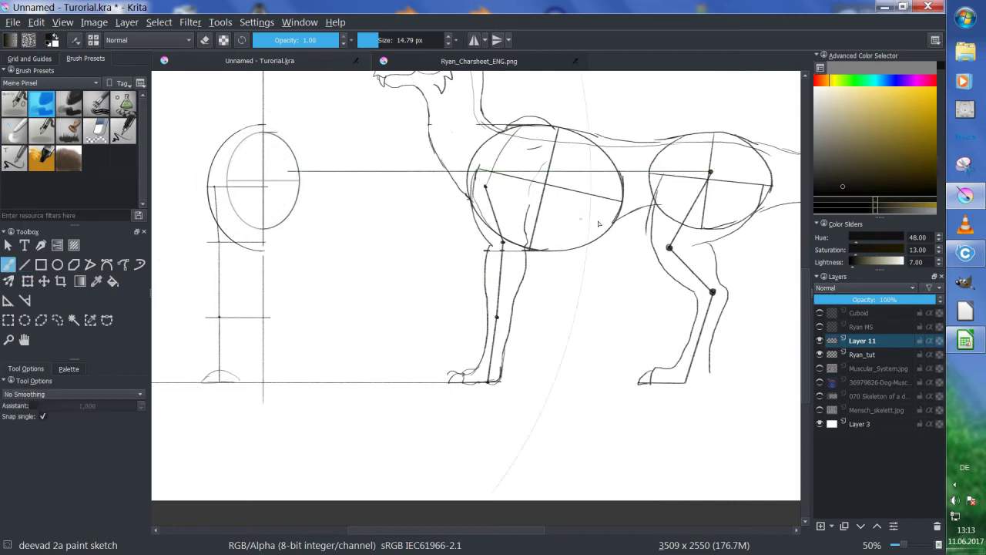
drag(669, 248, 286, 248)
key(b)
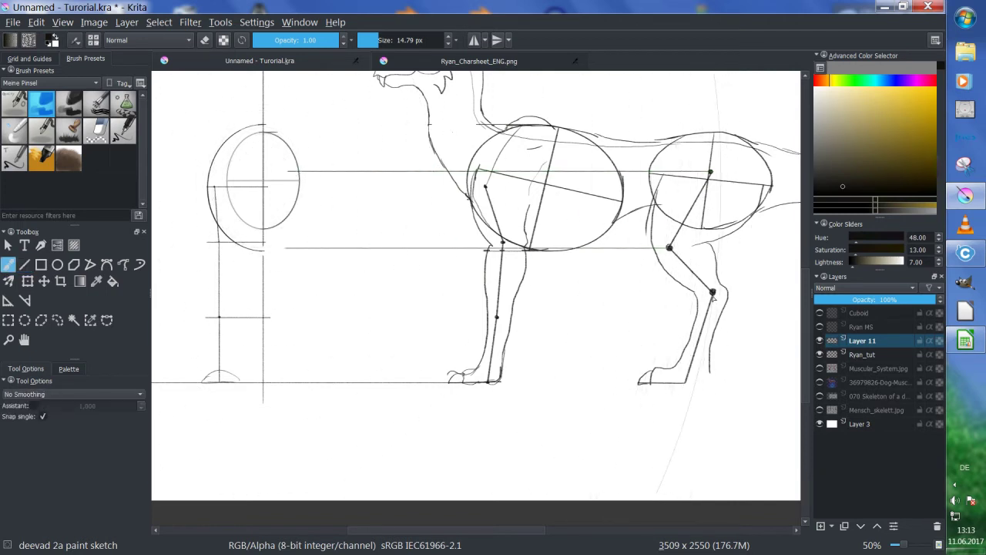
key(v)
drag(712, 292, 281, 288)
key(b)
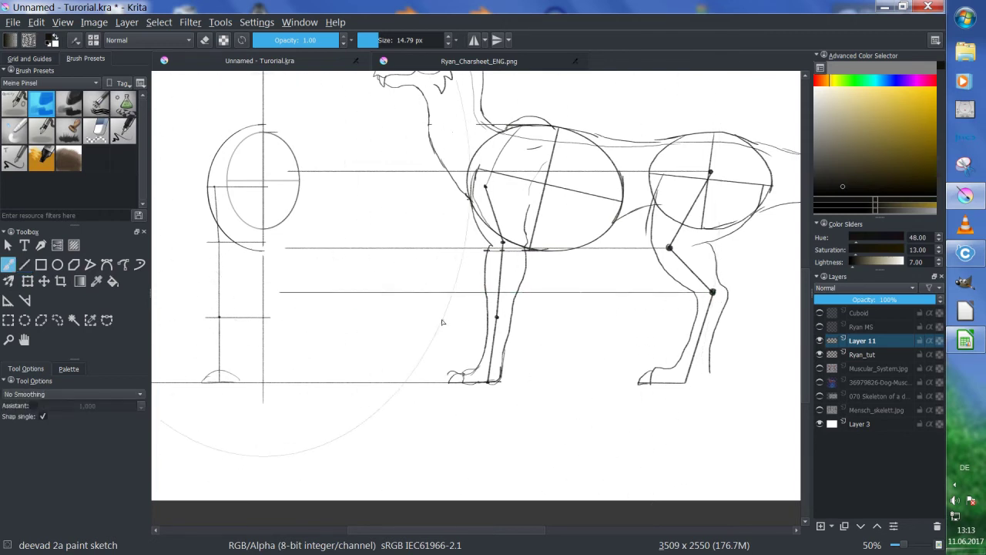
key(ctrl+z)
mouse_move(348, 231)
mouse_down()
mouse_move(309, 182)
mouse_move(328, 186)
mouse_move(324, 193)
mouse_move(380, 140)
mouse_move(307, 160)
mouse_up()
key(ctrl+z)
- Mark the front view's hip joint on the Ryan_tut layer with a dot where its guide line meets the hip ellipse
click(864, 353)
key(ctrl+z)
drag(296, 171, 300, 173)
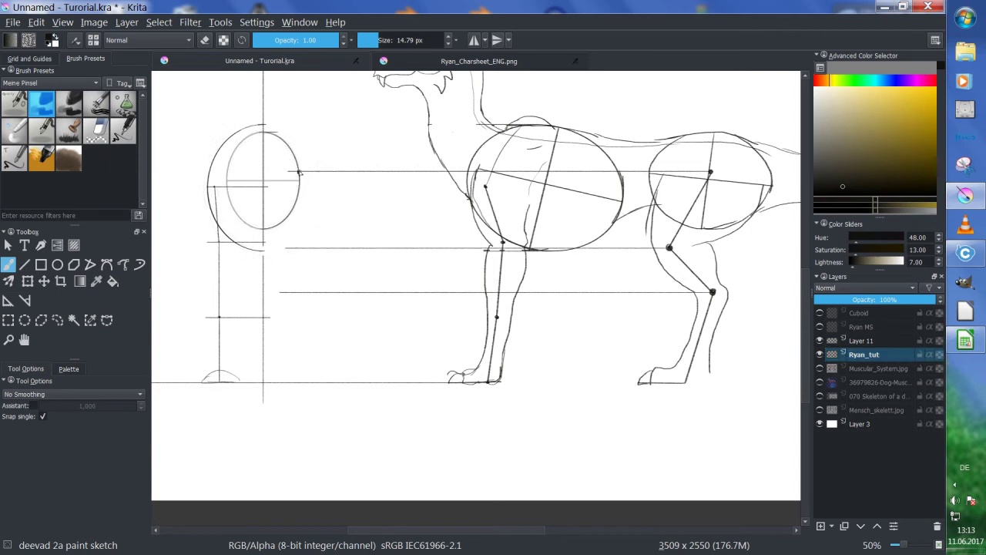
- Draw straight hind-leg bone lines from the hip dot down to the ground line and mark the knee and ankle with dots
key(v)
drag(299, 172, 300, 248)
key(b)
click(299, 248)
key(v)
drag(299, 248, 301, 293)
key(b)
key(v)
drag(301, 293, 301, 382)
key(b)
- Draw horizontal guide lines on Layer 11 from the top and bottom of the side view's head circle across the front view's centre line
drag(309, 149, 380, 239)
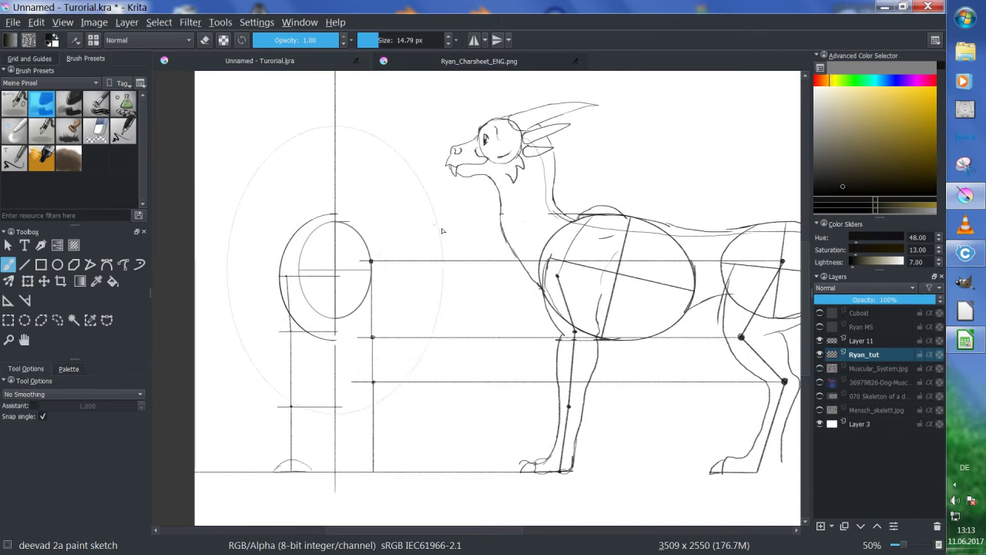
click(863, 340)
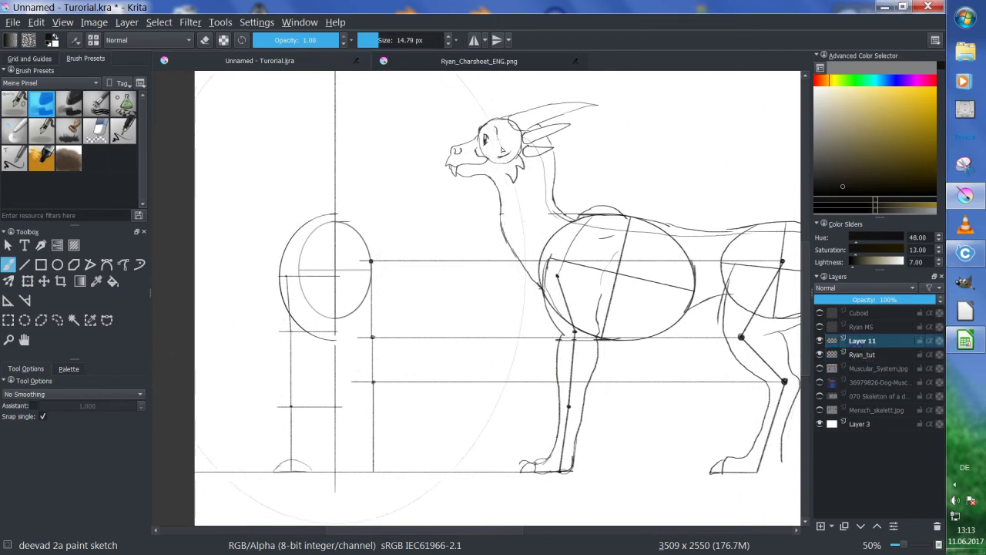
key(v)
drag(502, 161, 307, 164)
mouse_move(501, 119)
mouse_down()
mouse_move(301, 131)
mouse_move(305, 122)
mouse_up()
key(b)
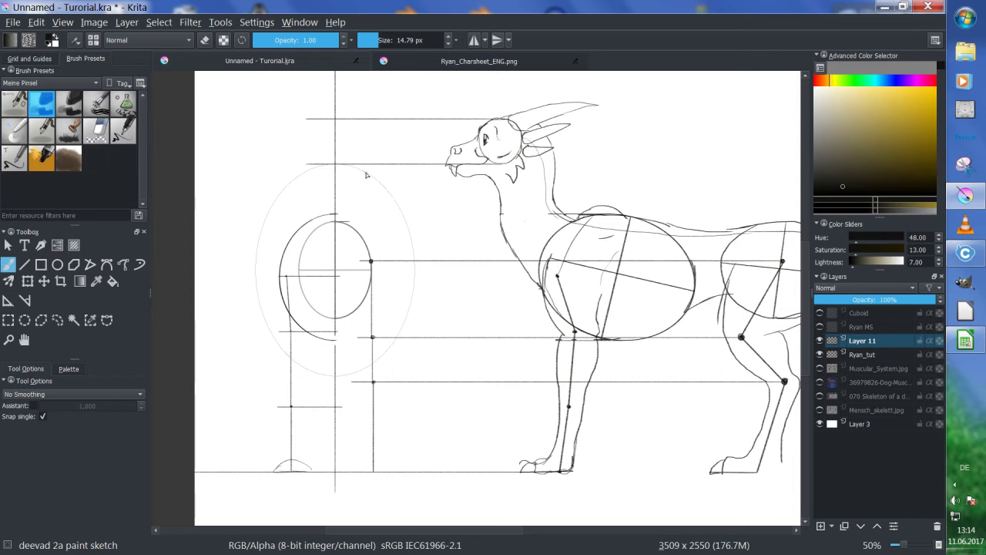
- Move the concentric ellipse assistant up to the head and reshape it into a circle between the two head guide lines
click(7, 299)
drag(351, 287, 351, 185)
drag(335, 222, 303, 148)
drag(336, 186, 312, 144)
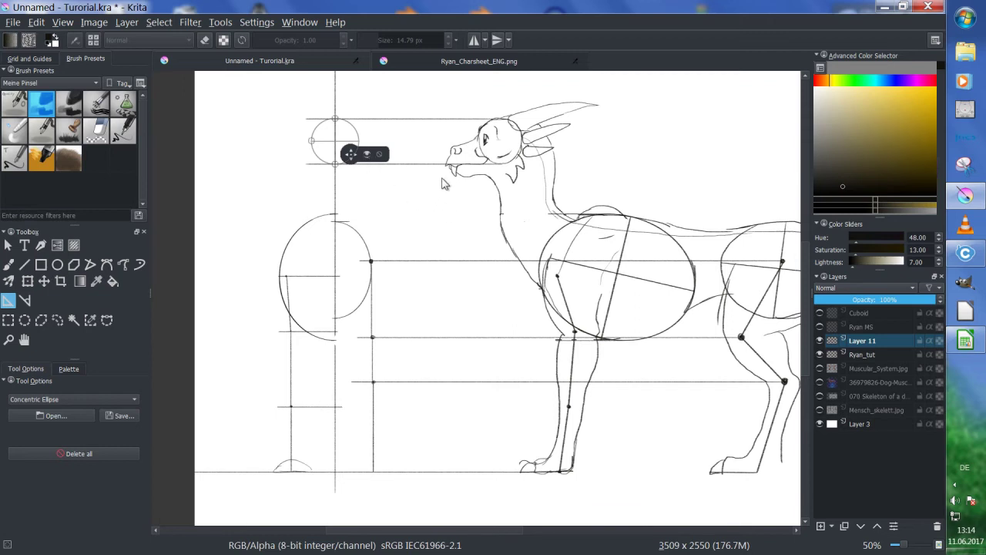
- Enable horizontal mirroring about the front view's centre line and trace the head circle along the ellipse assistant on the Ryan_tut layer
click(474, 40)
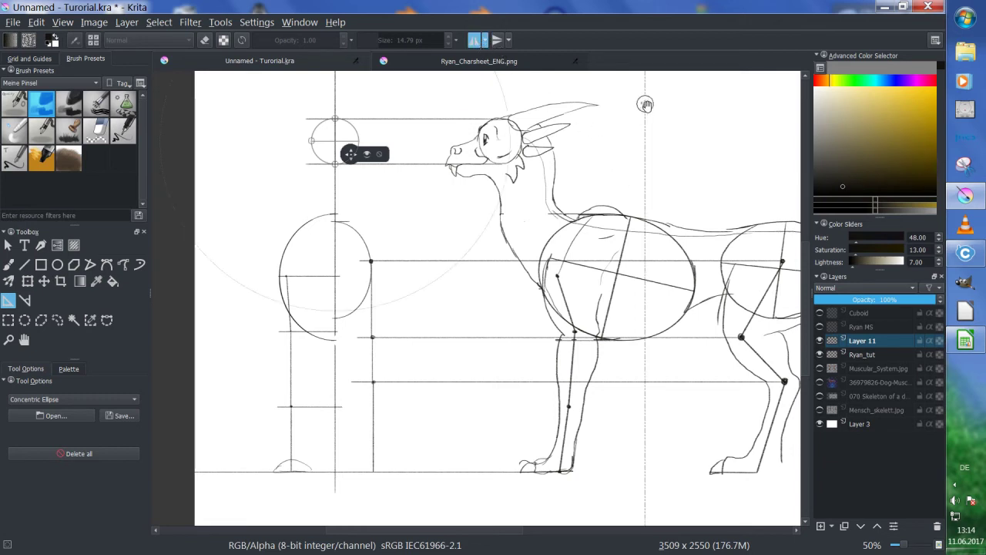
drag(645, 103, 335, 200)
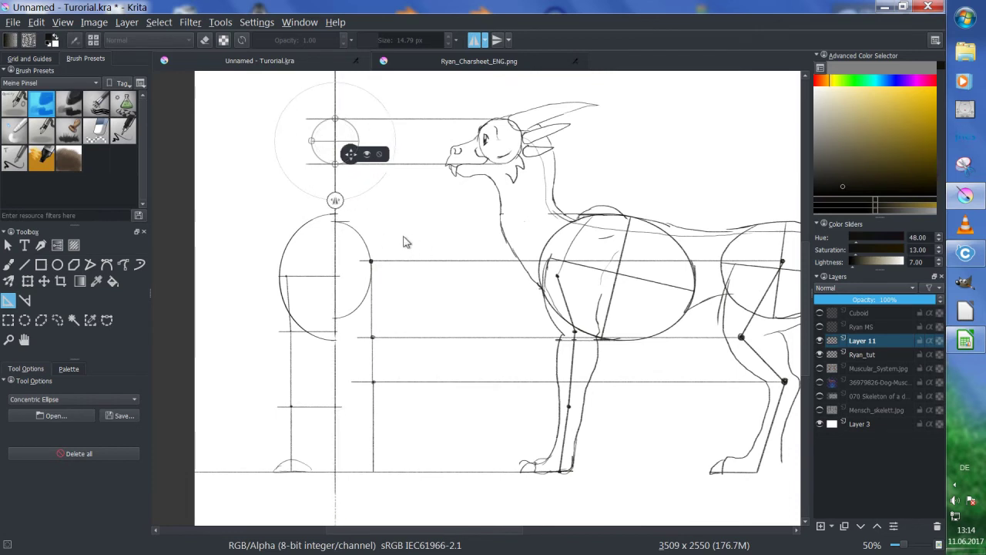
click(8, 264)
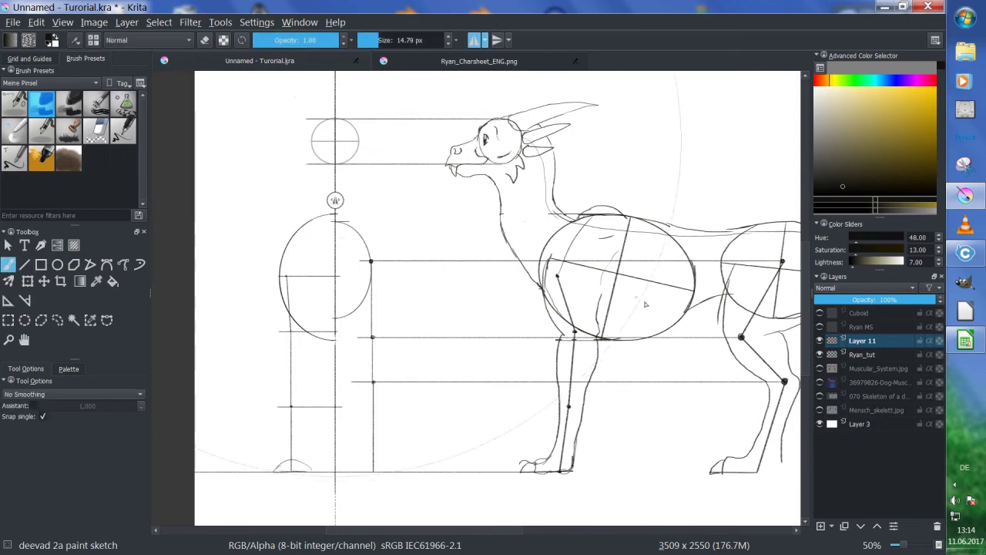
click(863, 353)
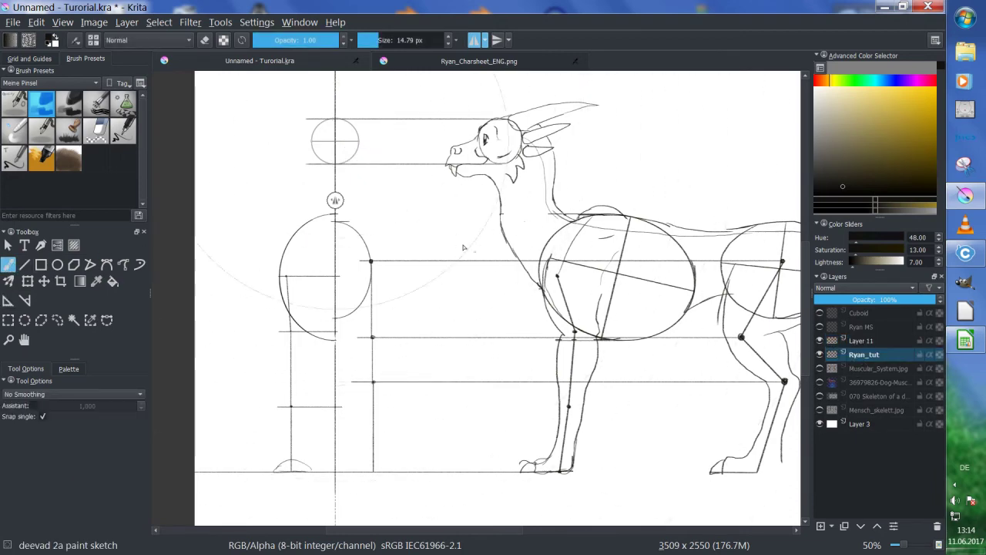
key(1)
drag(335, 136, 505, 269)
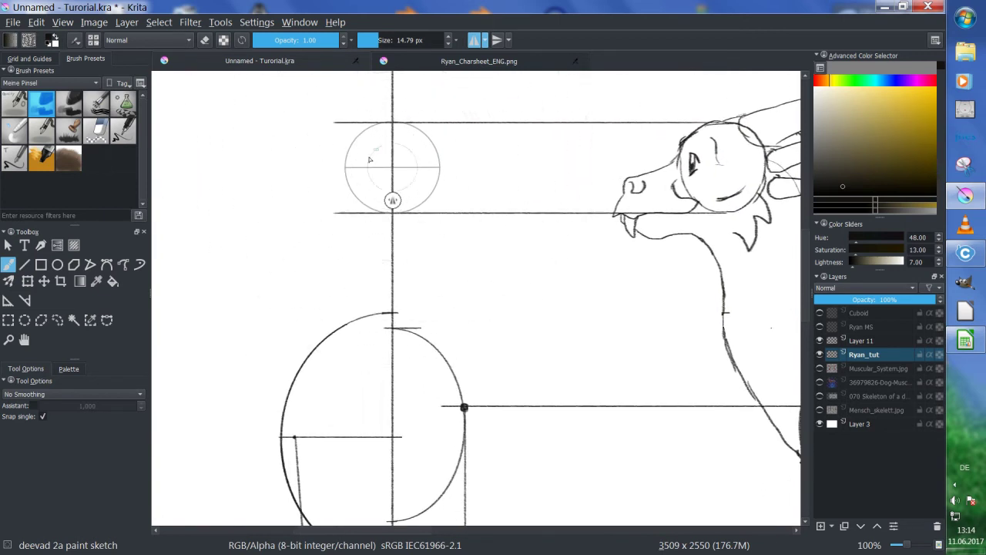
click(33, 405)
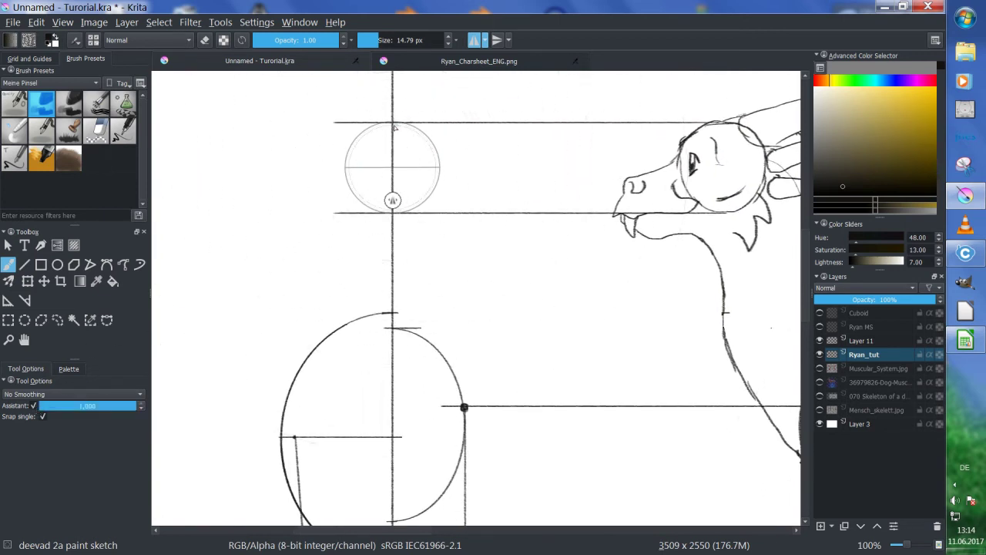
mouse_move(394, 123)
mouse_down()
mouse_move(370, 131)
mouse_move(345, 171)
mouse_move(355, 197)
mouse_up()
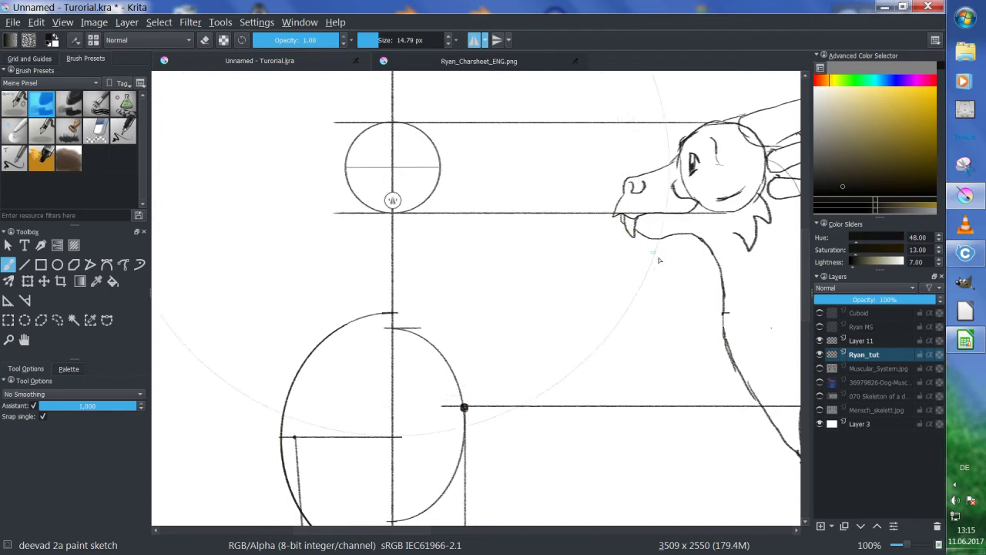
- Draw horizontal guide lines on Layer 11 from the top and bottom of the side view's eye across the front view's head circle
drag(671, 272, 643, 299)
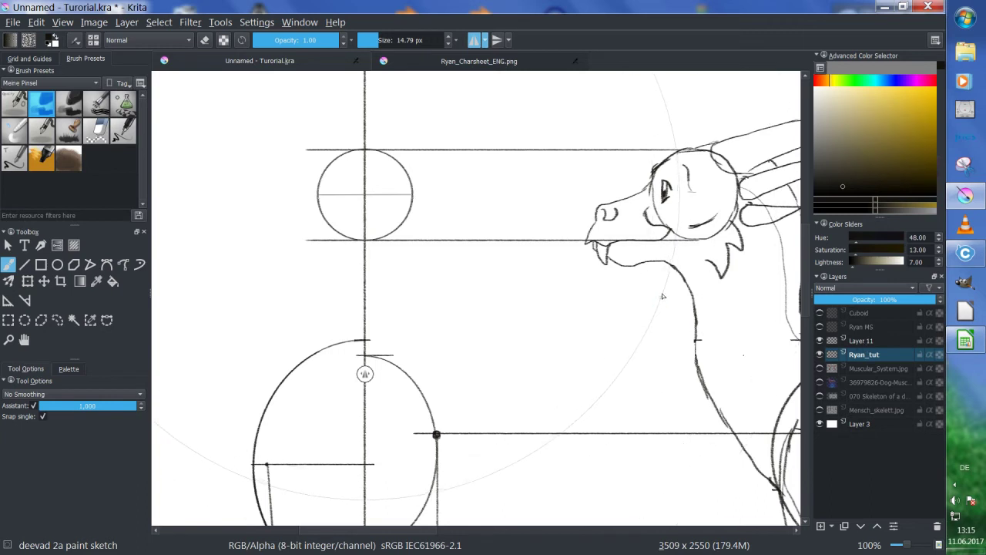
click(858, 342)
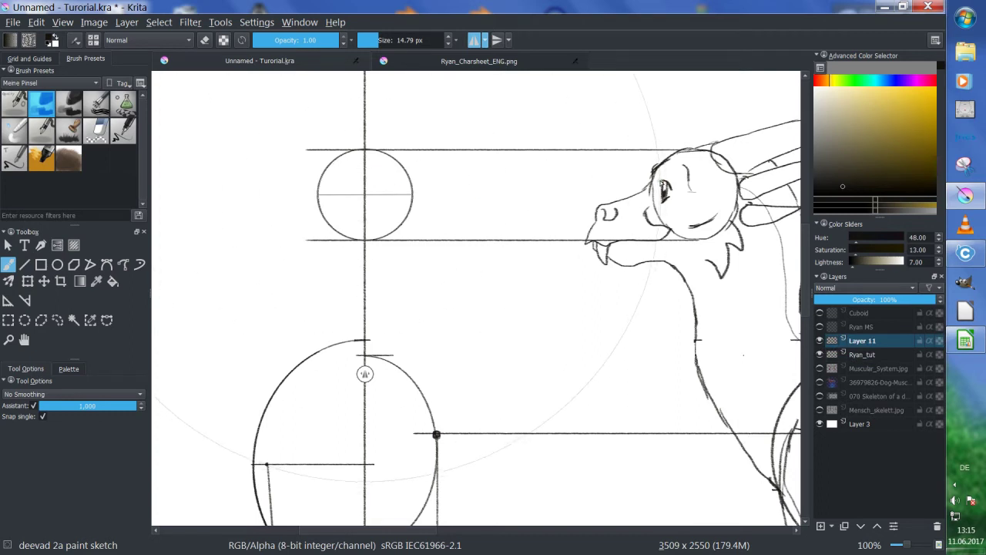
key(v)
drag(663, 179, 154, 179)
key(b)
key(v)
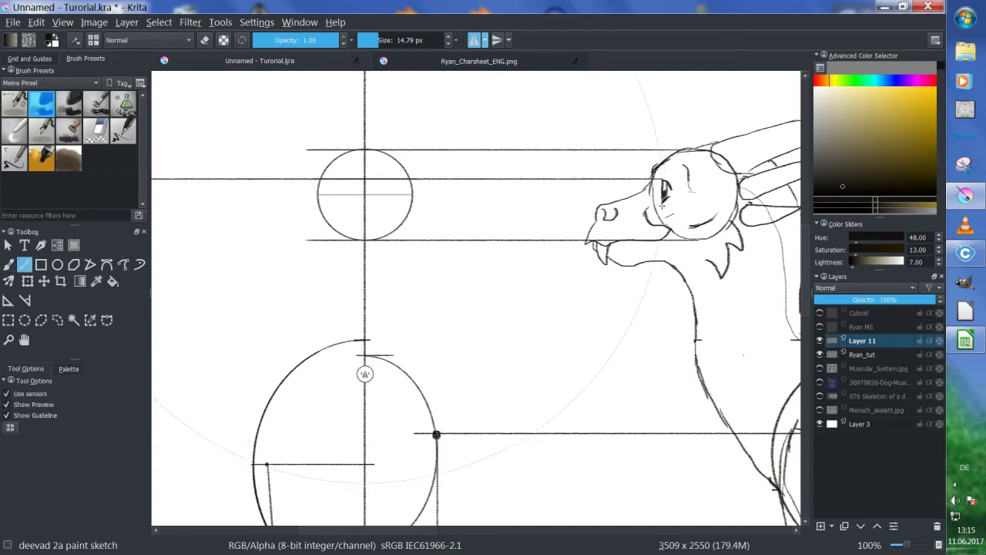
drag(662, 202, 154, 203)
key(b)
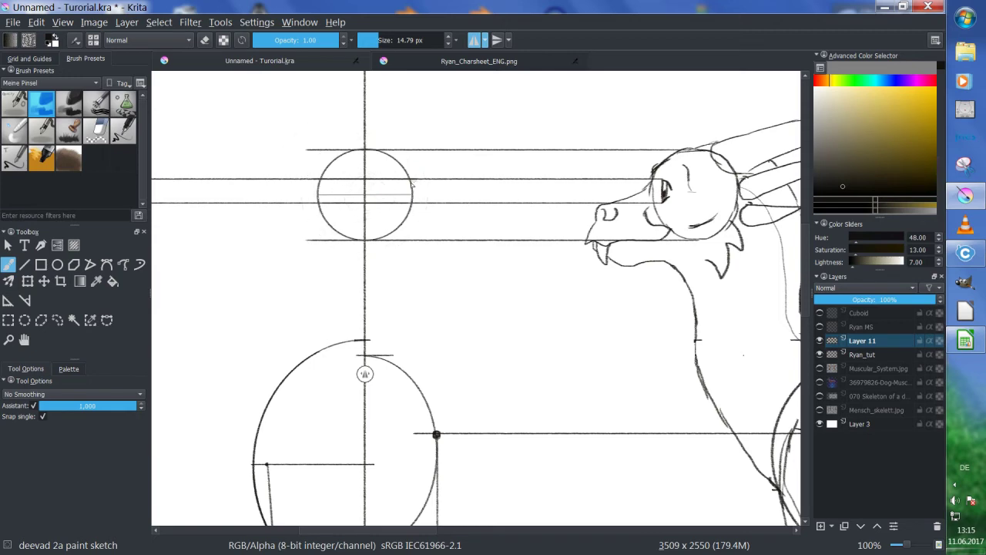
- Turn off assistant snapping and sketch a mirrored pair of eyes with slit pupils inside the front view's head circle
key(plus)
key(plus)
drag(367, 149, 500, 251)
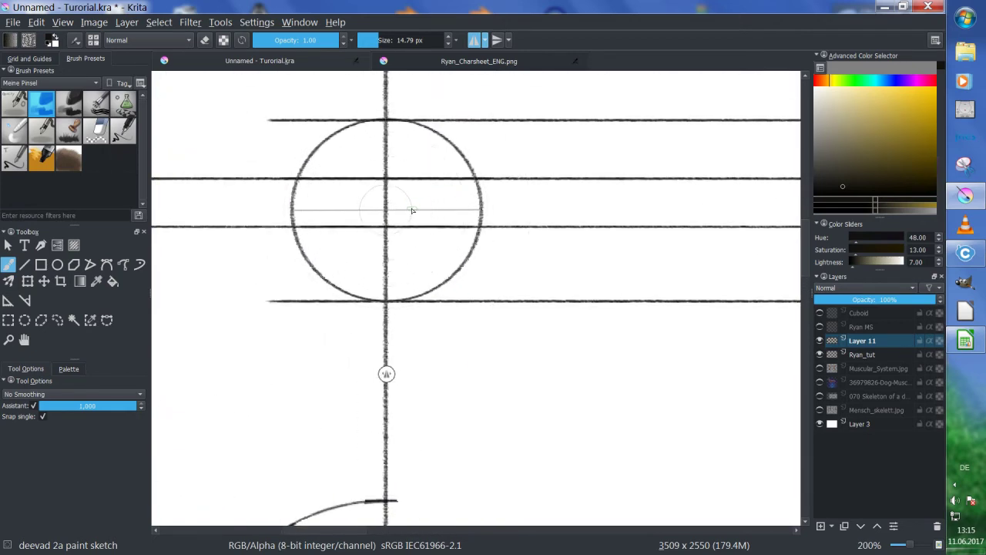
drag(411, 210, 409, 199)
key(ctrl+z)
click(38, 405)
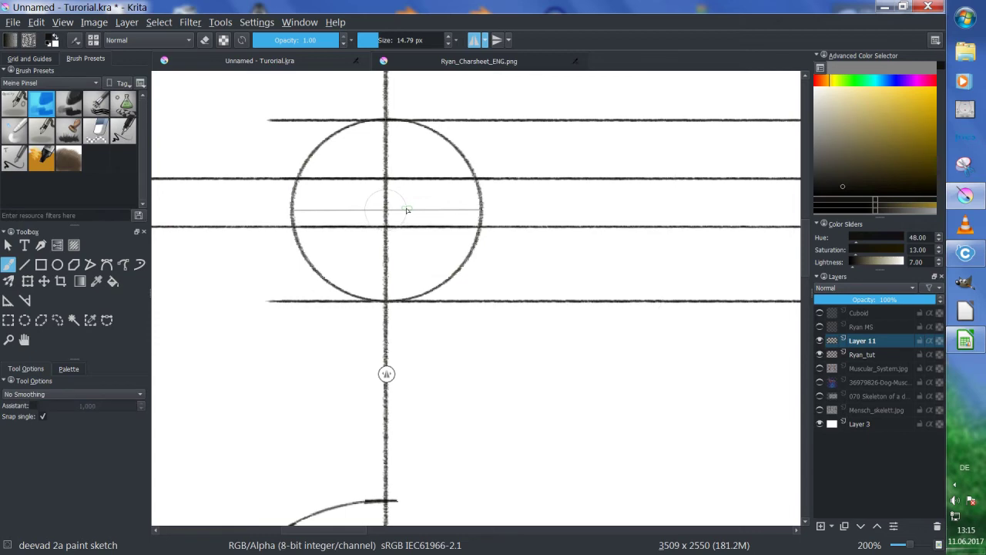
mouse_move(647, 271)
mouse_down()
mouse_move(425, 280)
mouse_move(516, 272)
mouse_move(513, 286)
mouse_move(447, 238)
mouse_move(340, 201)
mouse_move(352, 178)
mouse_move(373, 190)
mouse_up()
key(ctrl+z)
key(ctrl+z)
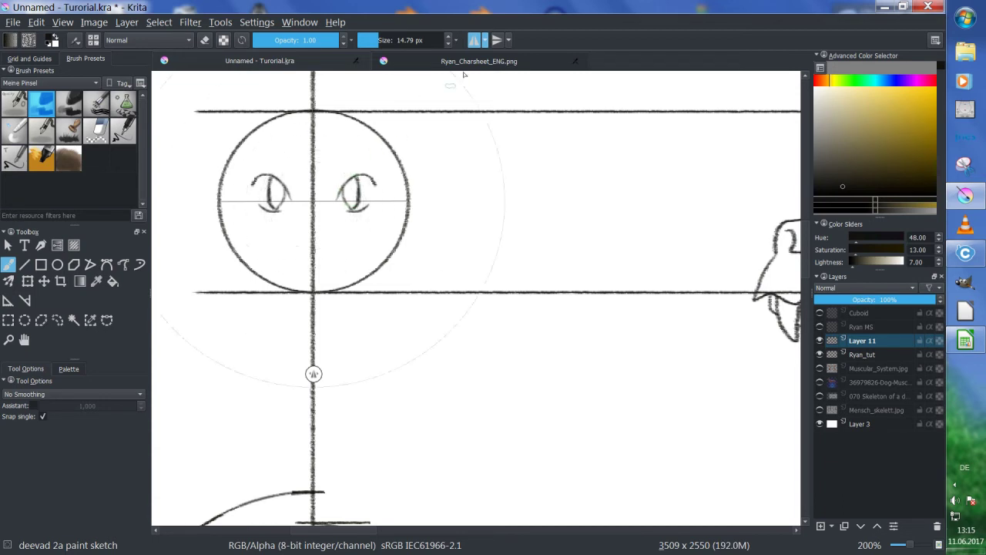
- Shade both pupils with mirroring off and draw mirrored brow arcs above the eyes
click(473, 40)
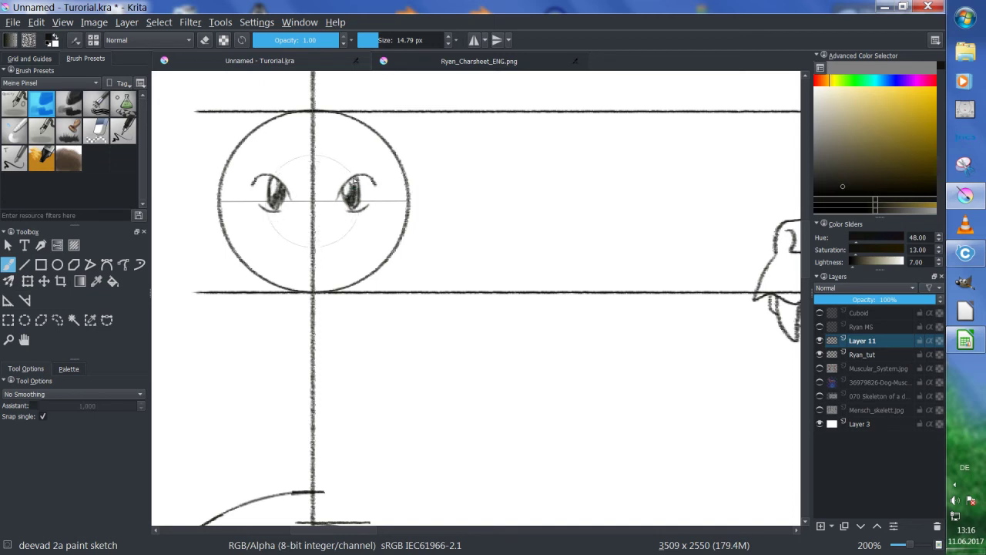
click(473, 40)
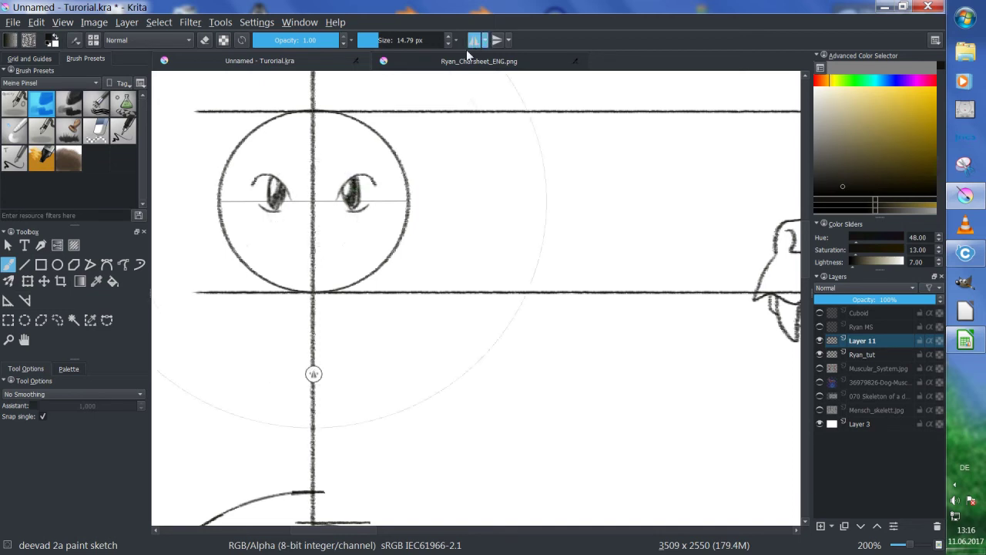
mouse_move(336, 154)
mouse_down()
mouse_move(387, 159)
mouse_move(390, 173)
mouse_move(373, 148)
mouse_move(393, 174)
mouse_up()
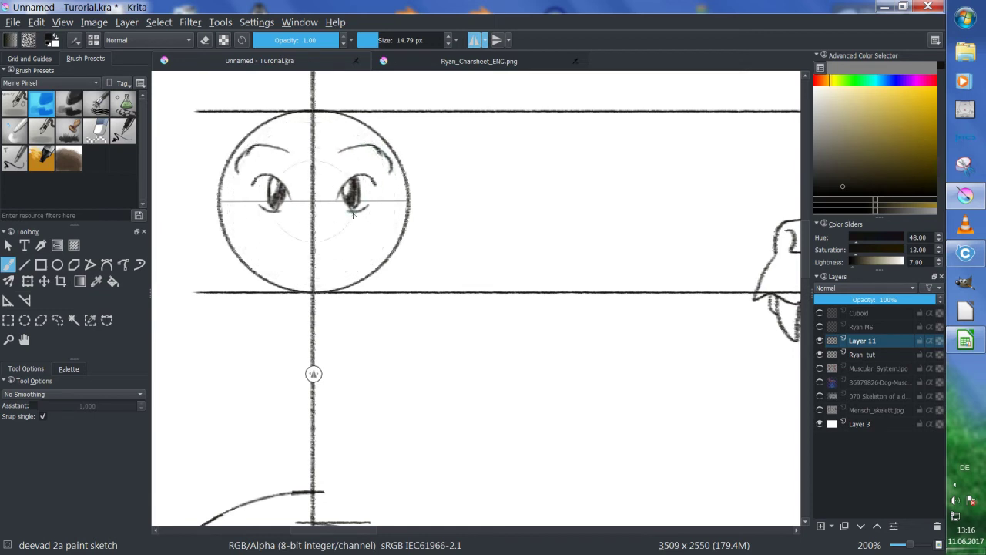
- Cut the front view's eyes and brows out of Layer 11 with an outline selection and merge them into the Ryan_tut layer
drag(441, 250, 393, 198)
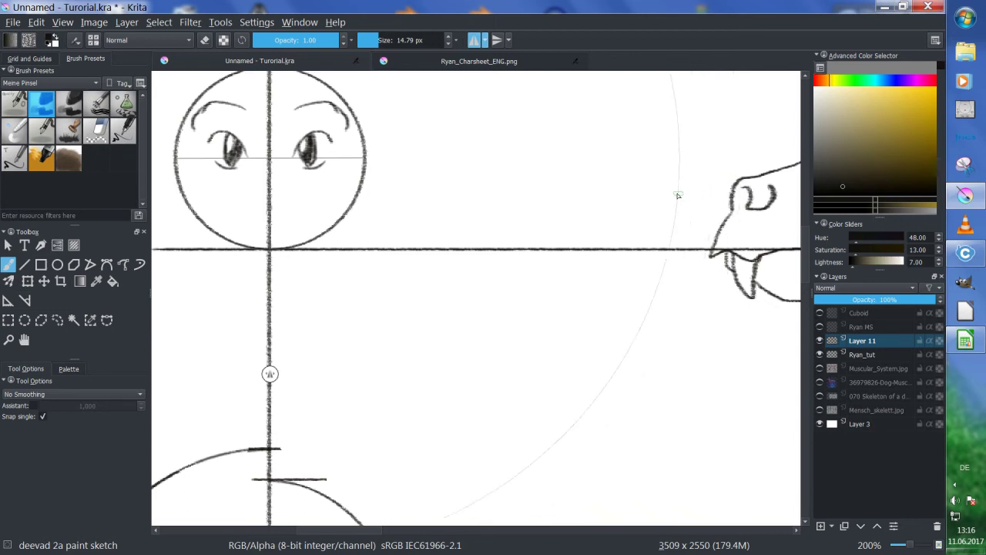
key(minus)
click(820, 341)
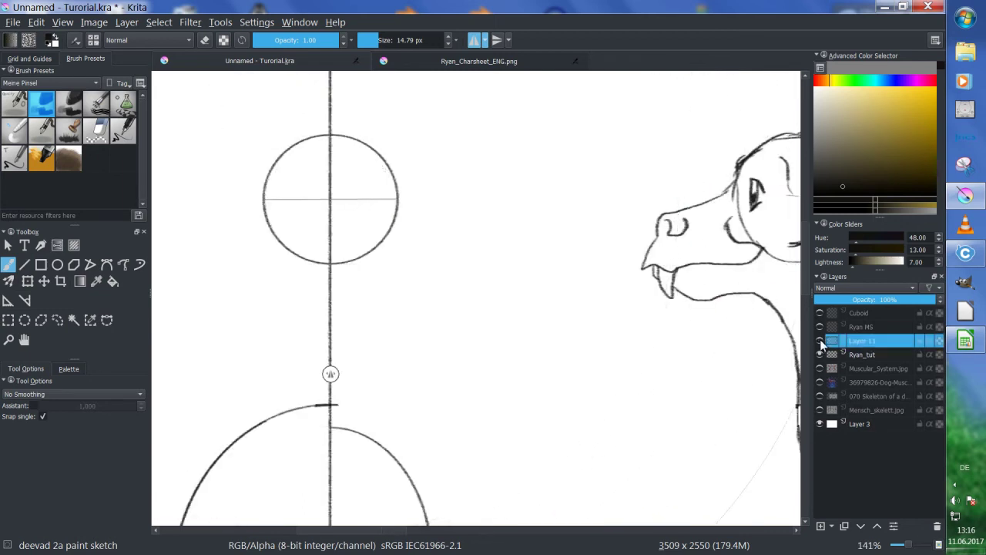
click(820, 340)
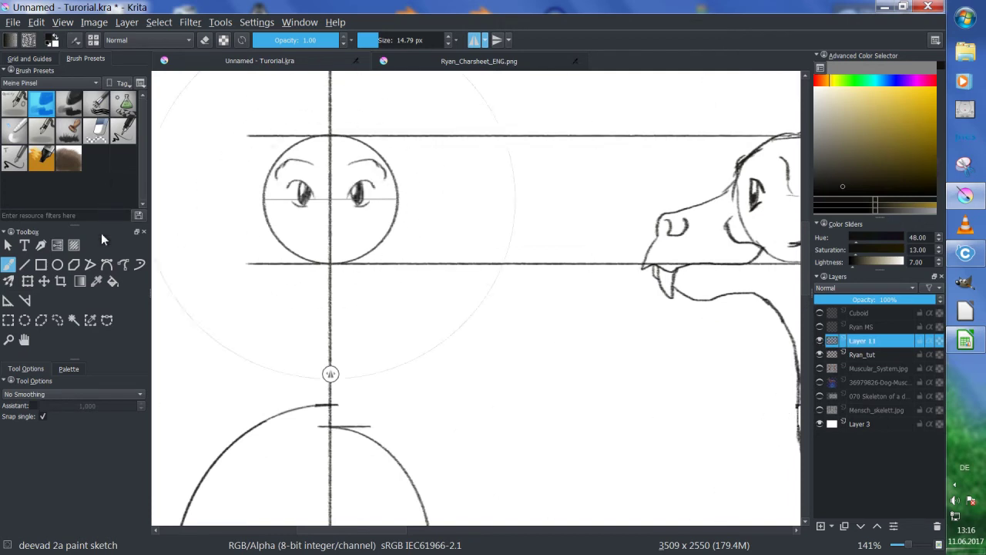
click(55, 321)
drag(246, 163, 245, 165)
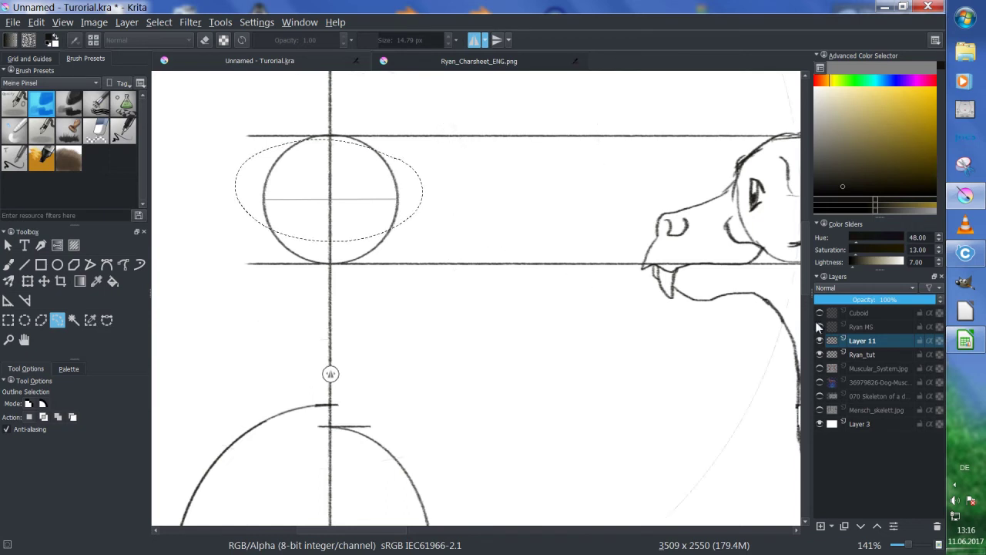
key(ctrl+v)
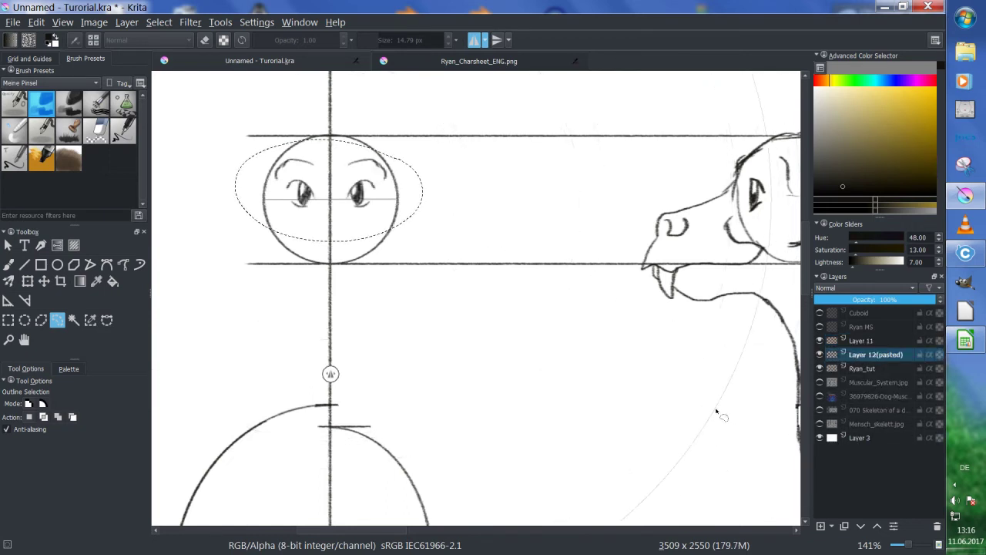
key(ctrl+e)
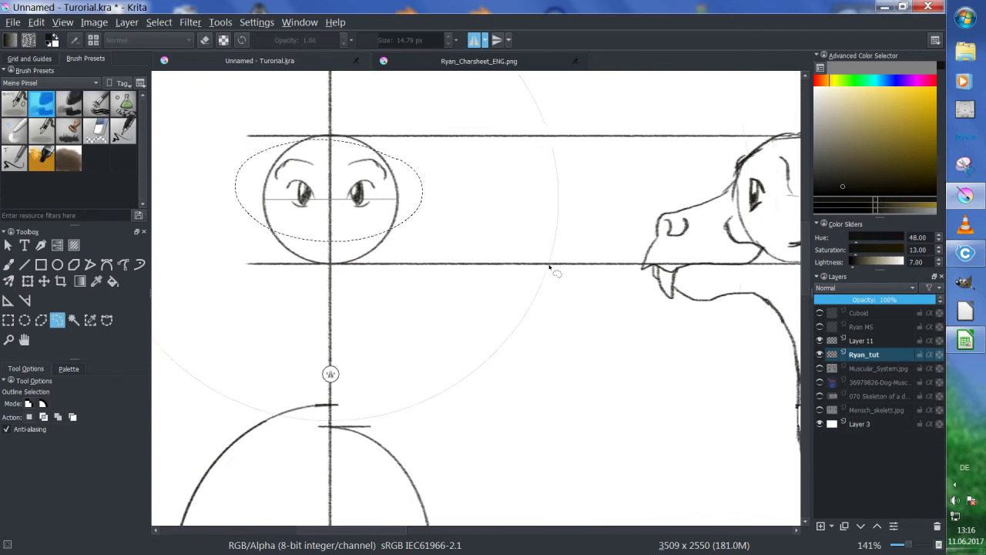
key(ctrl+shift+a)
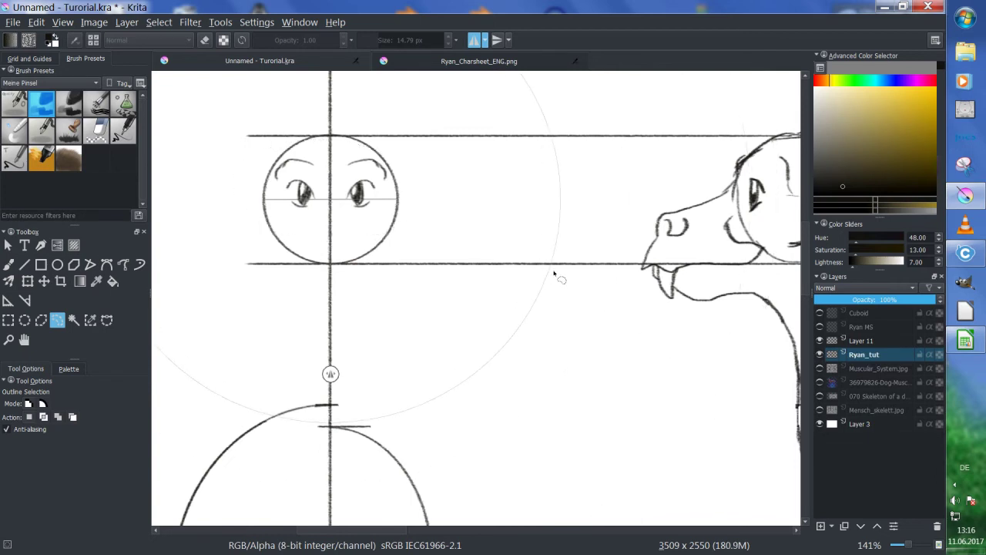
double_click(820, 355)
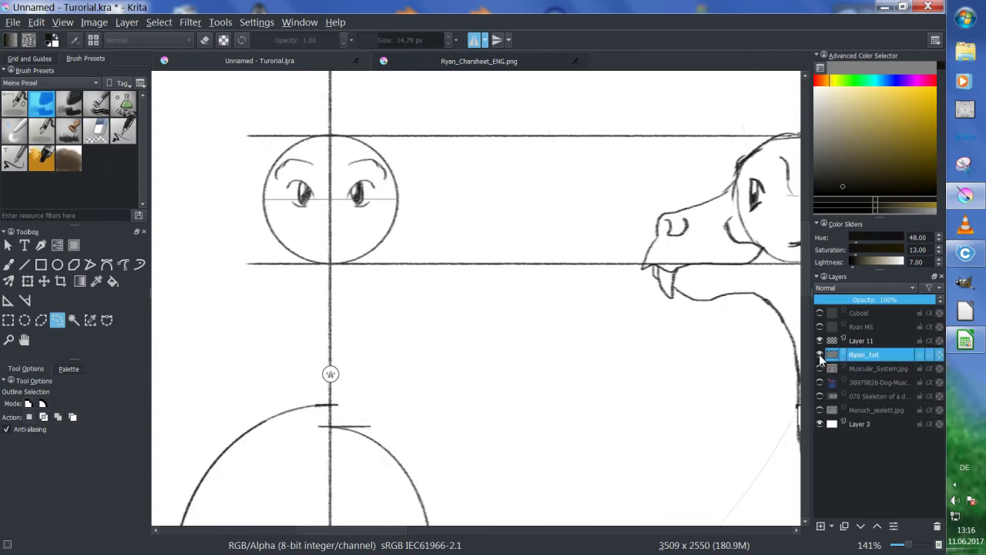
- Draw two horizontal guide lines on Layer 11 from the side view's nose front and nostril top across the front view's head
click(859, 342)
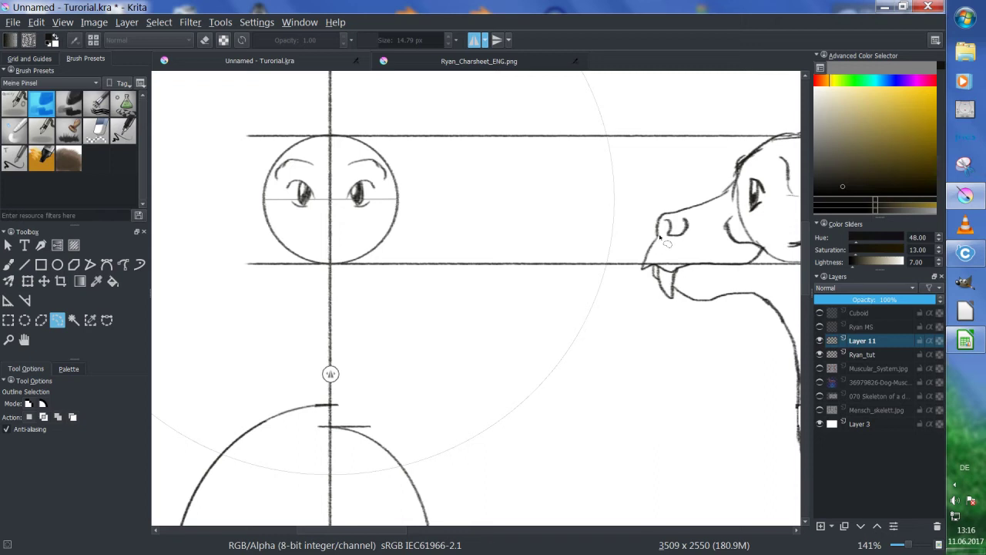
key(v)
drag(656, 235, 152, 235)
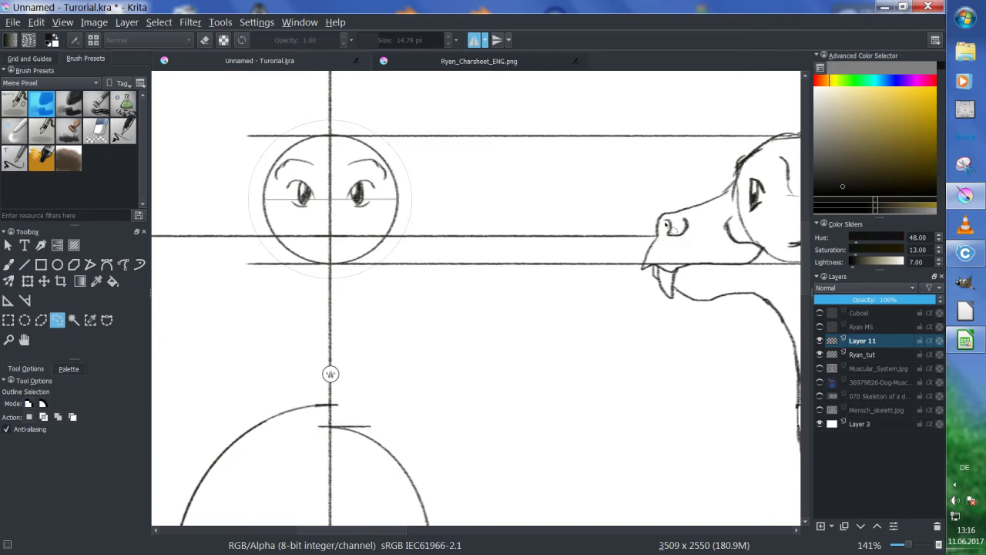
key(v)
drag(664, 221, 396, 223)
drag(333, 221, 153, 222)
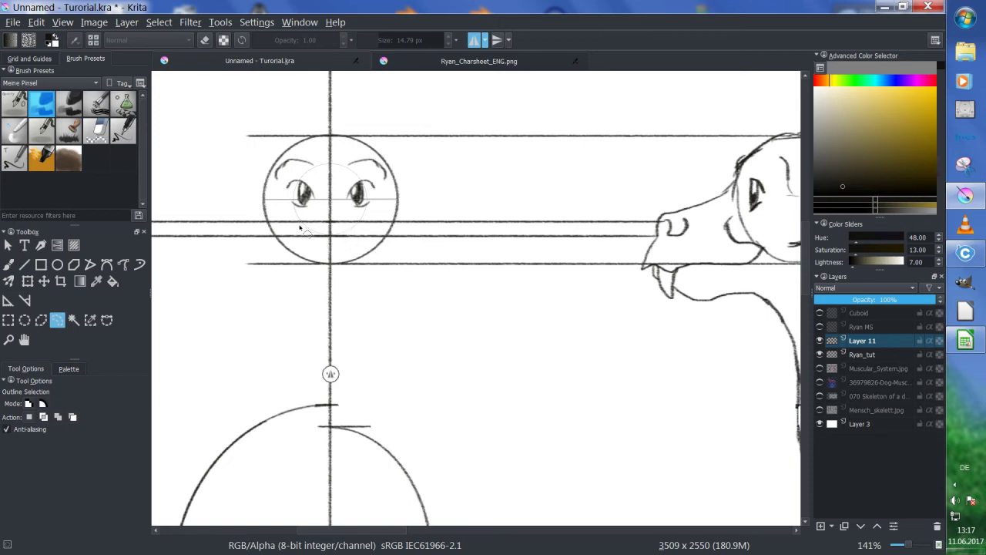
- Sketch a mirrored pair of nostril arcs between the two nose guide lines on the Ryan_tut layer
key(plus)
key(plus)
drag(279, 211, 481, 300)
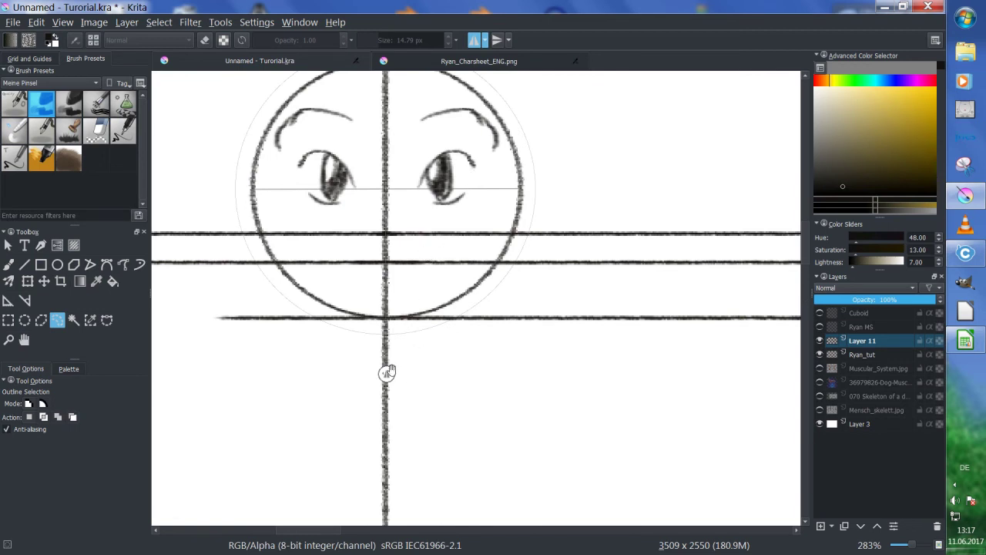
drag(386, 375, 385, 378)
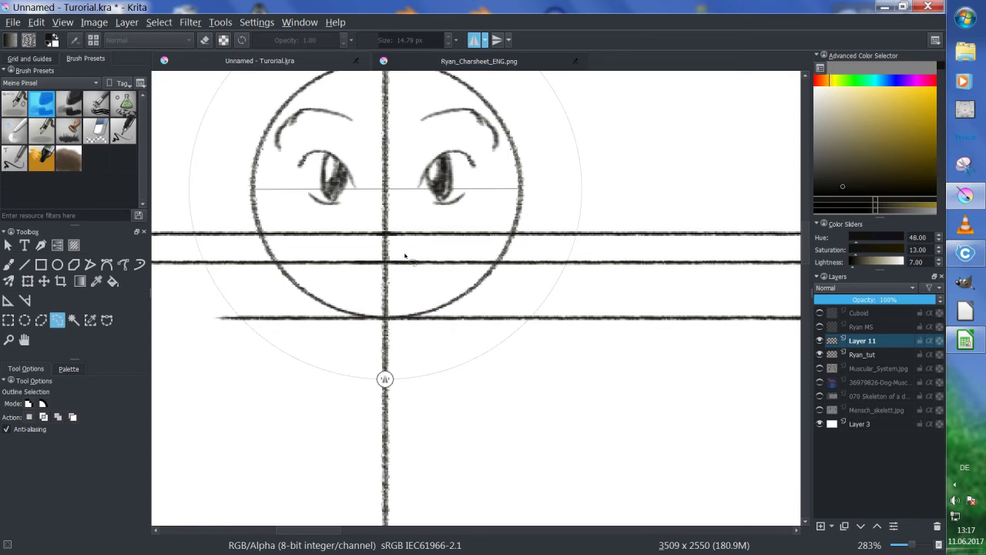
key(b)
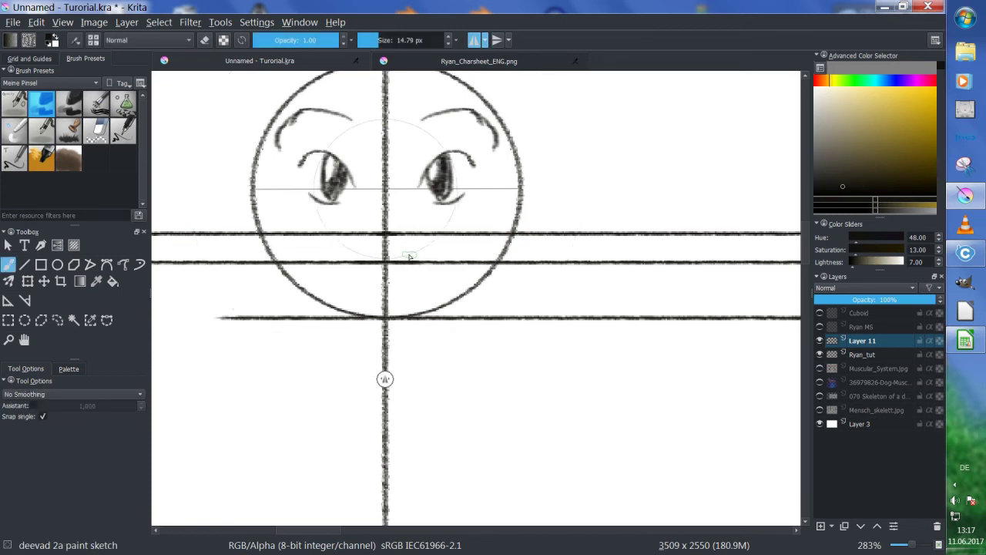
click(870, 355)
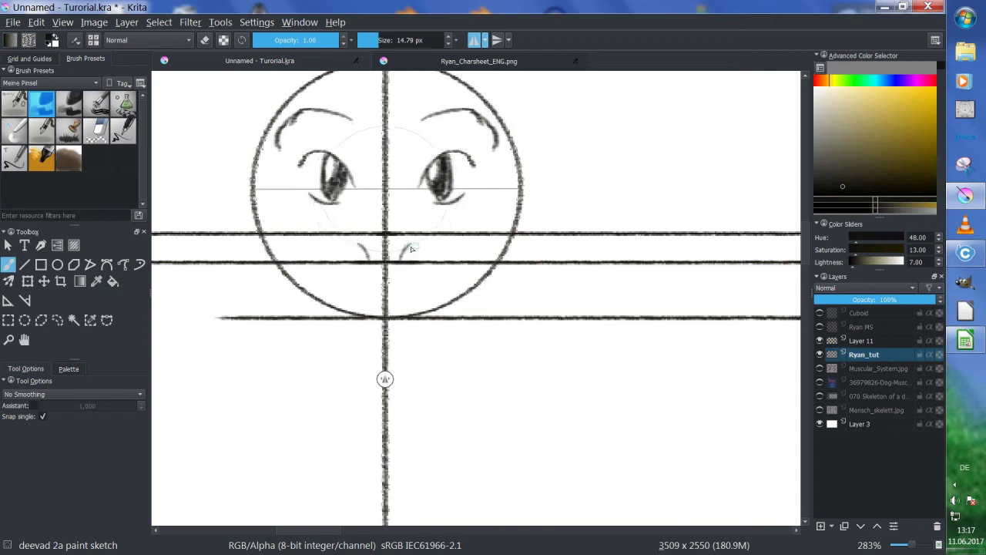
mouse_move(402, 255)
mouse_down()
mouse_move(433, 264)
mouse_move(441, 234)
mouse_move(423, 227)
mouse_move(451, 248)
mouse_move(583, 292)
mouse_move(391, 278)
mouse_move(323, 295)
mouse_move(425, 297)
mouse_move(313, 283)
mouse_move(519, 296)
mouse_move(340, 313)
mouse_move(447, 286)
mouse_up()
key(ctrl+z)
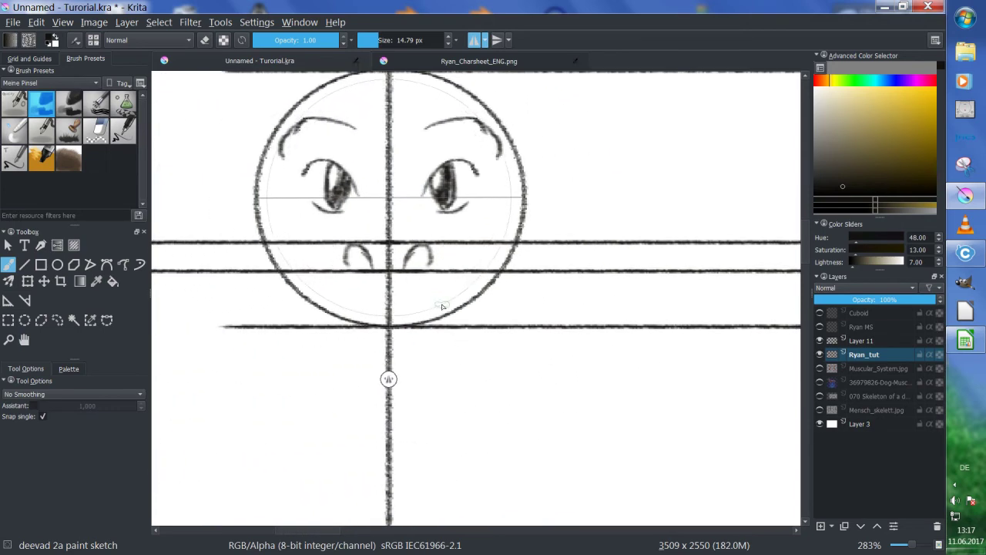
- Finish the nostrils with shading and outer curves, and draw mirrored eye creases and bulging cheek contours at the head circle's sides
mouse_move(688, 370)
mouse_down()
mouse_move(473, 336)
mouse_move(470, 357)
mouse_move(419, 359)
mouse_up()
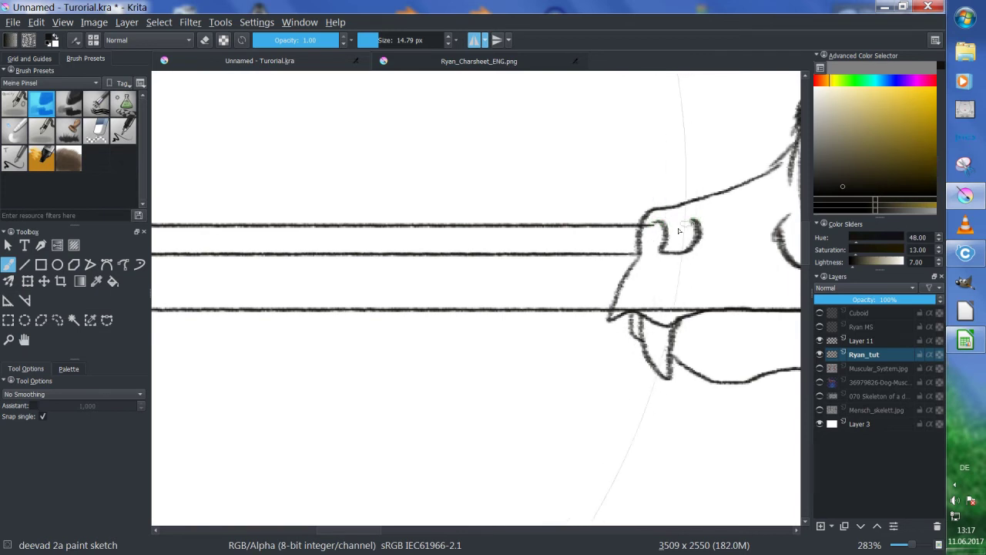
drag(288, 363, 658, 332)
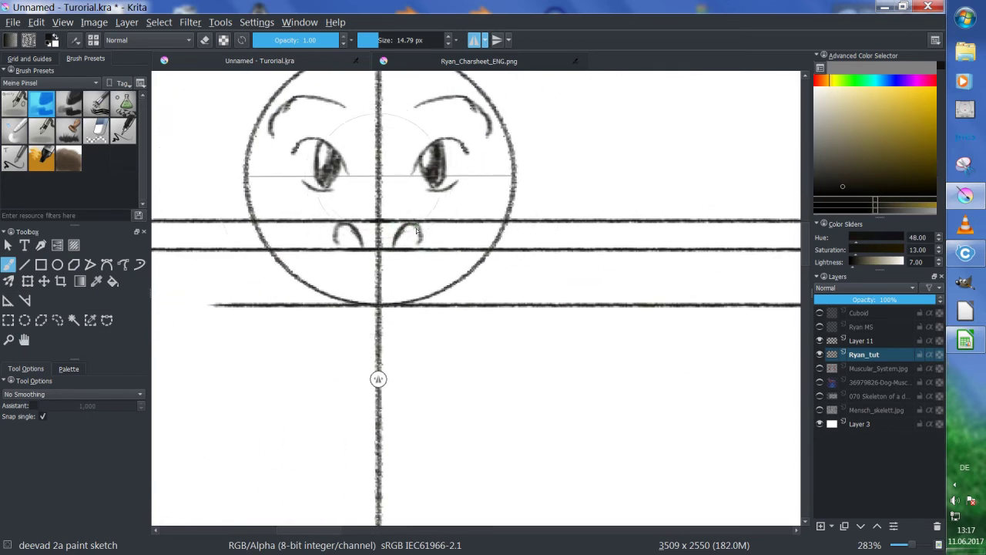
mouse_move(423, 248)
mouse_down()
mouse_move(433, 223)
mouse_move(412, 298)
mouse_move(420, 277)
mouse_move(404, 233)
mouse_up()
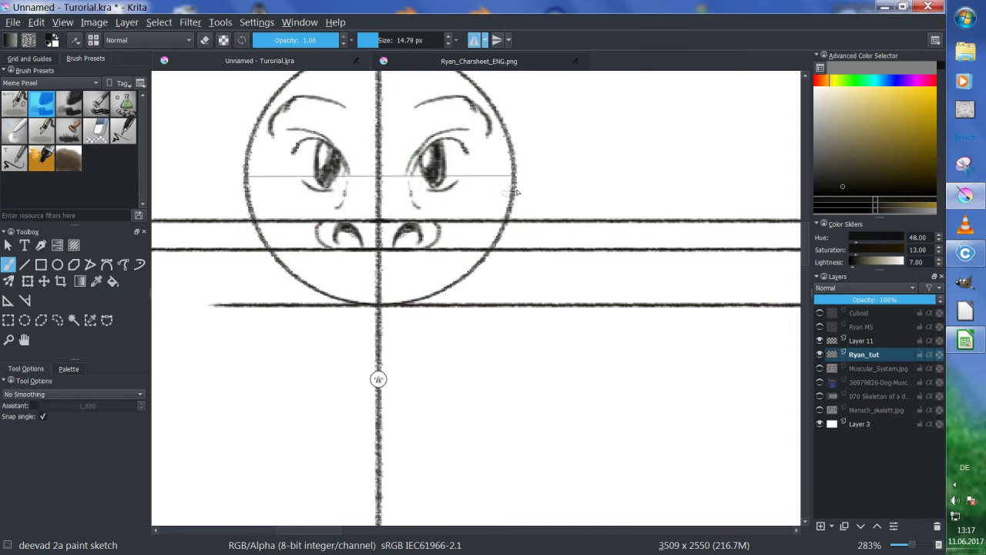
drag(495, 152, 506, 196)
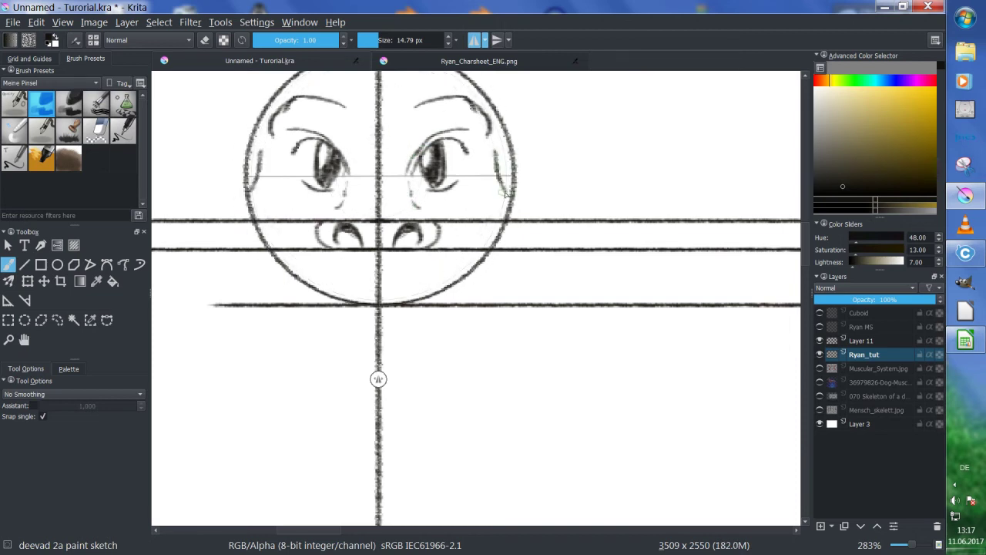
mouse_move(498, 156)
mouse_down()
mouse_move(522, 223)
mouse_move(478, 299)
mouse_move(463, 270)
mouse_move(483, 290)
mouse_move(501, 285)
mouse_move(469, 255)
mouse_up()
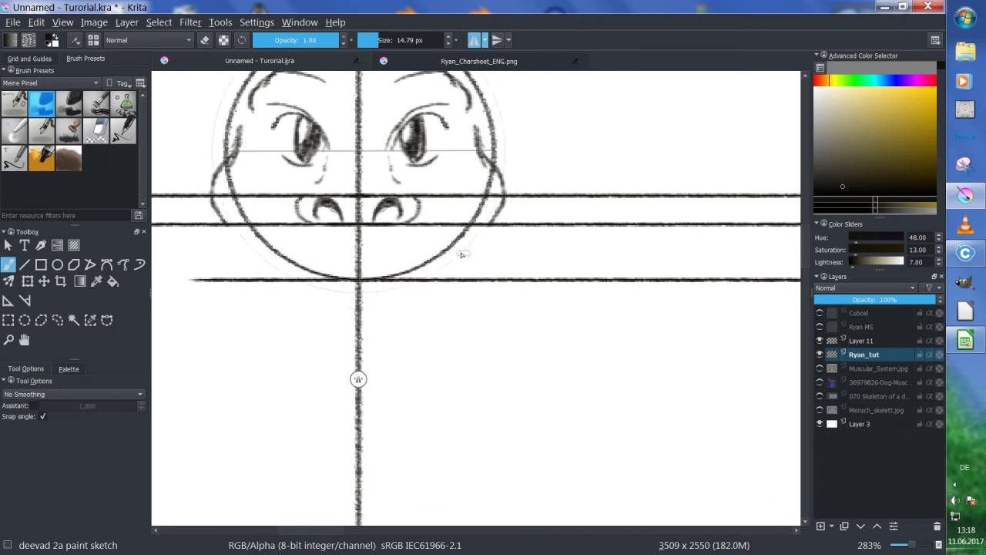
- Draw a horizontal guide line on Layer 11 from the side view's upper beak tip across the front view, just below the head circle
drag(565, 275, 420, 257)
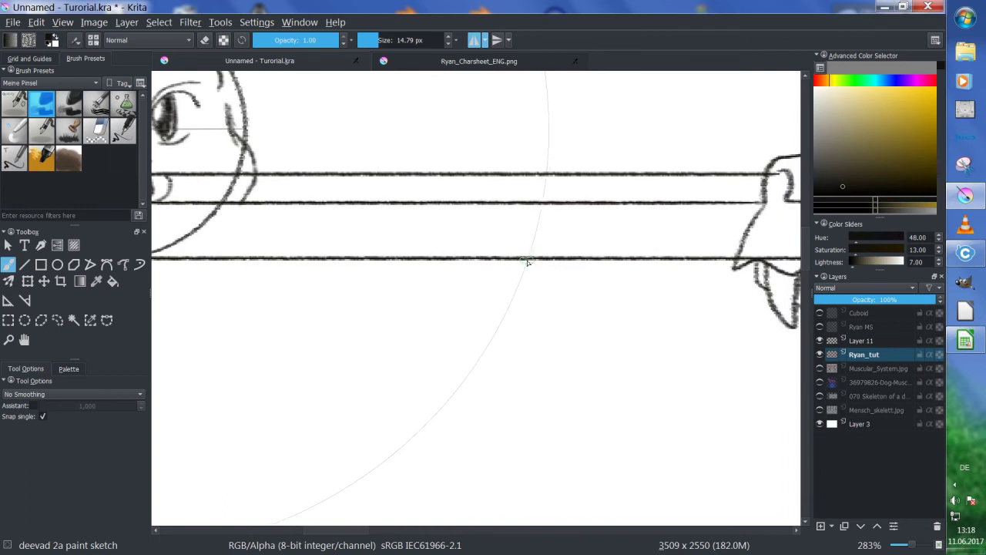
scroll(534, 269, down, 2)
click(863, 340)
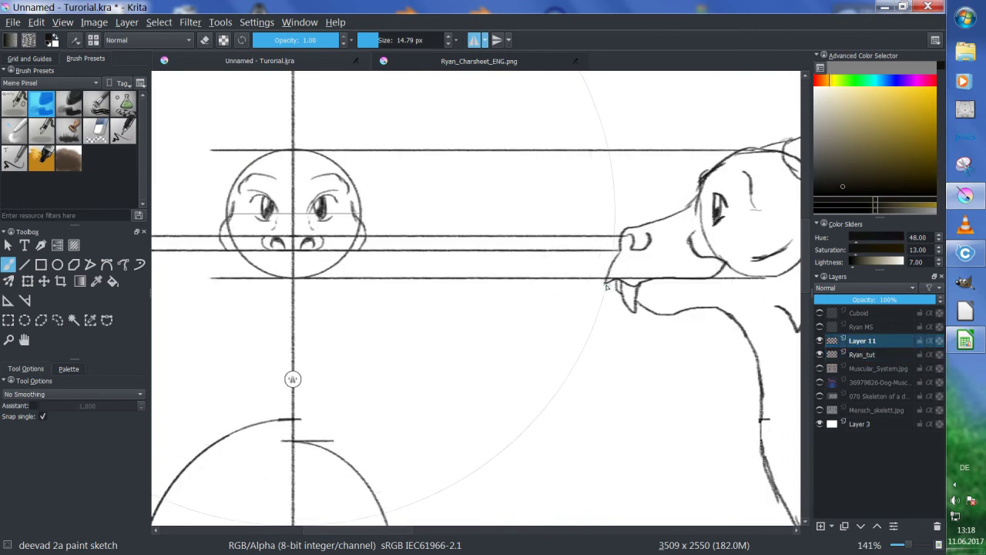
key(v)
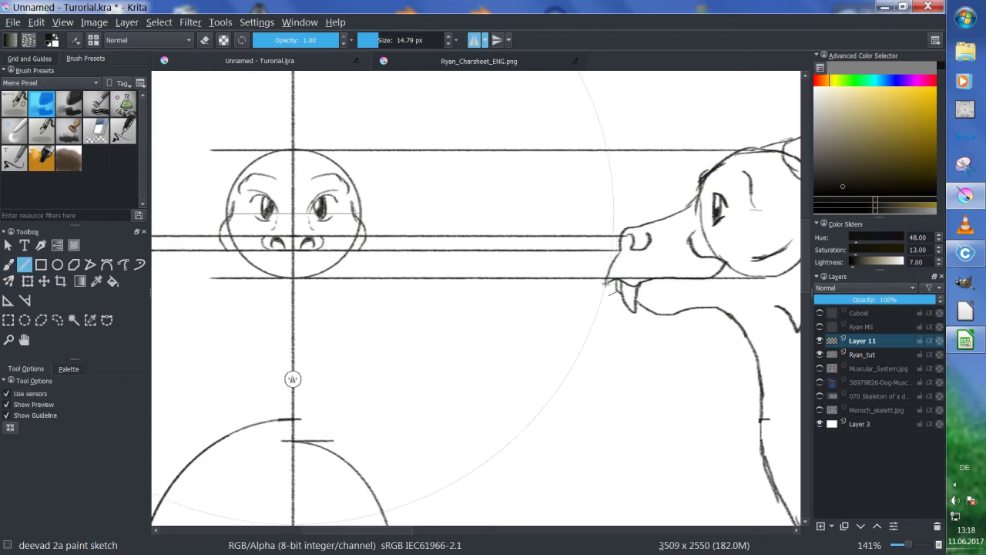
key(b)
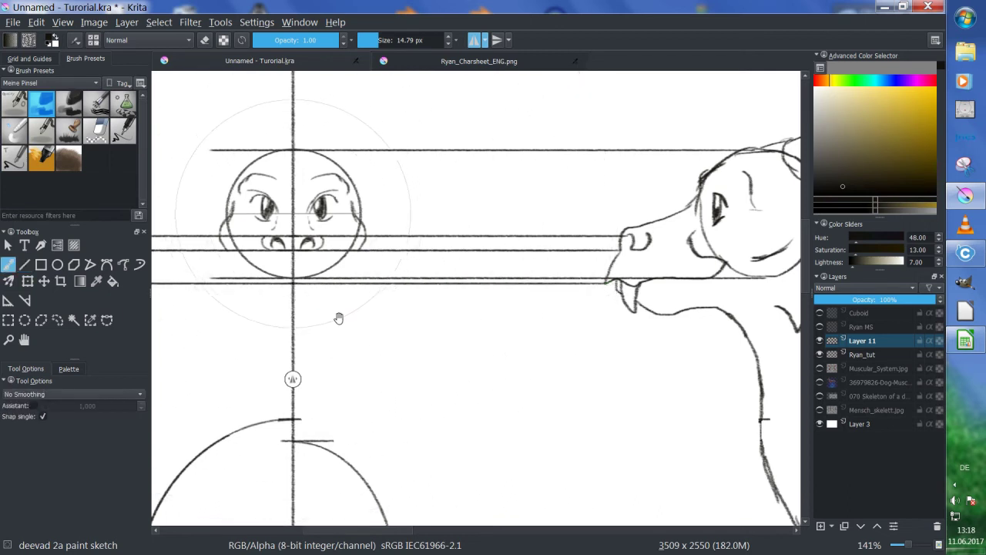
drag(340, 318, 407, 315)
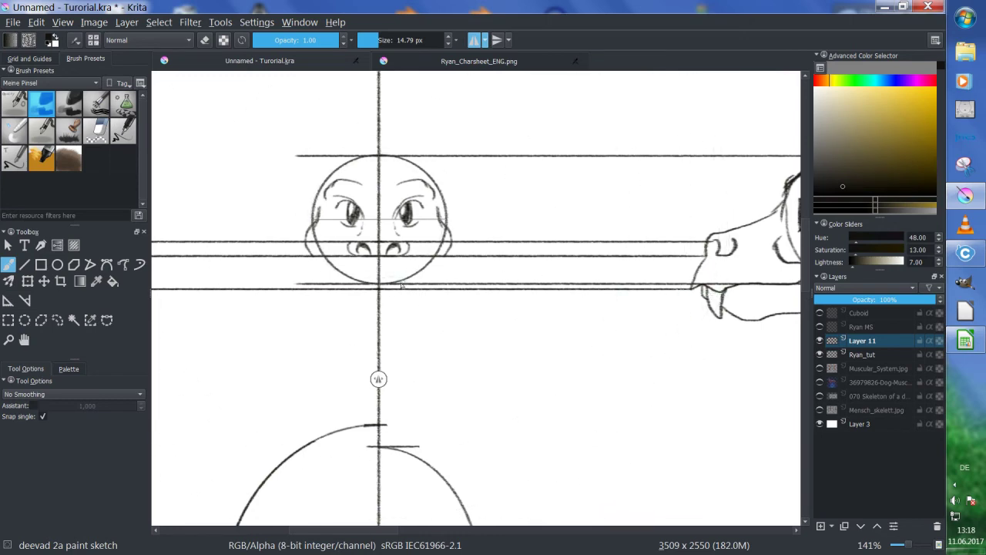
- Draw mirrored upper-lip curves at the beak-tip guide line on the Ryan_tut layer, with short arcs rising from their outer ends
scroll(387, 286, up, 2)
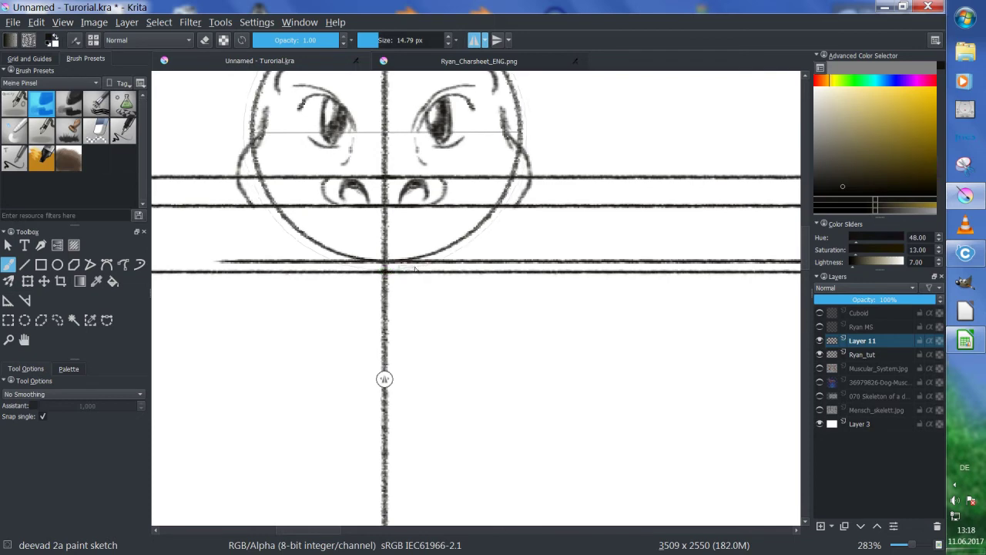
click(839, 354)
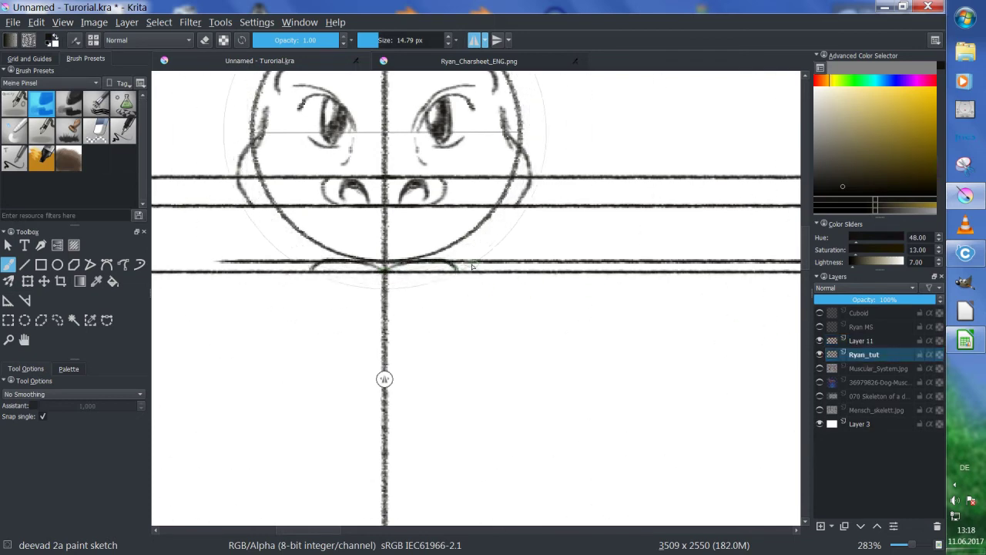
drag(461, 268, 470, 241)
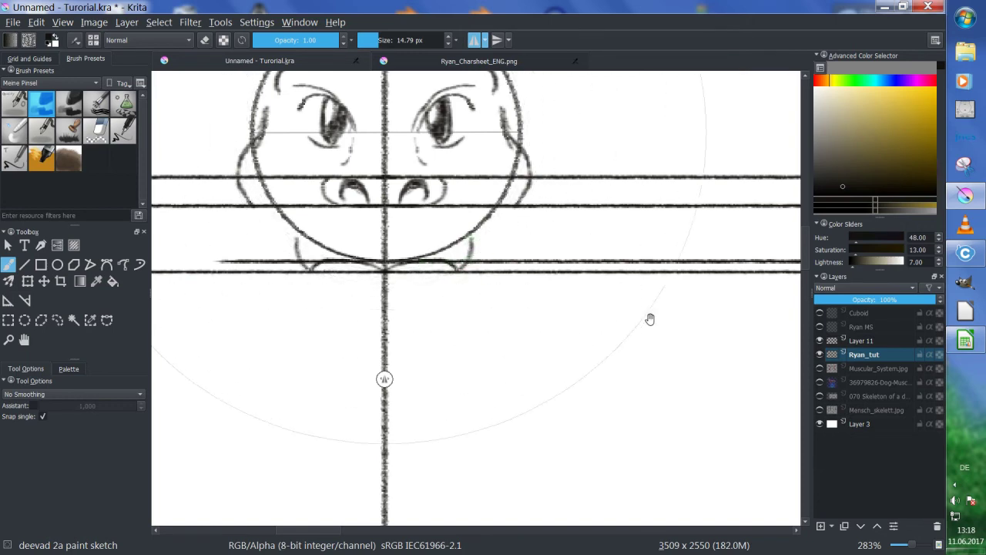
- Draw mirrored mouth corners with muzzle lines running down from beside the nostrils, and add the centre line between nose and mouth
drag(642, 311, 374, 323)
drag(732, 339, 484, 344)
drag(724, 231, 584, 235)
drag(280, 347, 411, 348)
drag(231, 331, 443, 316)
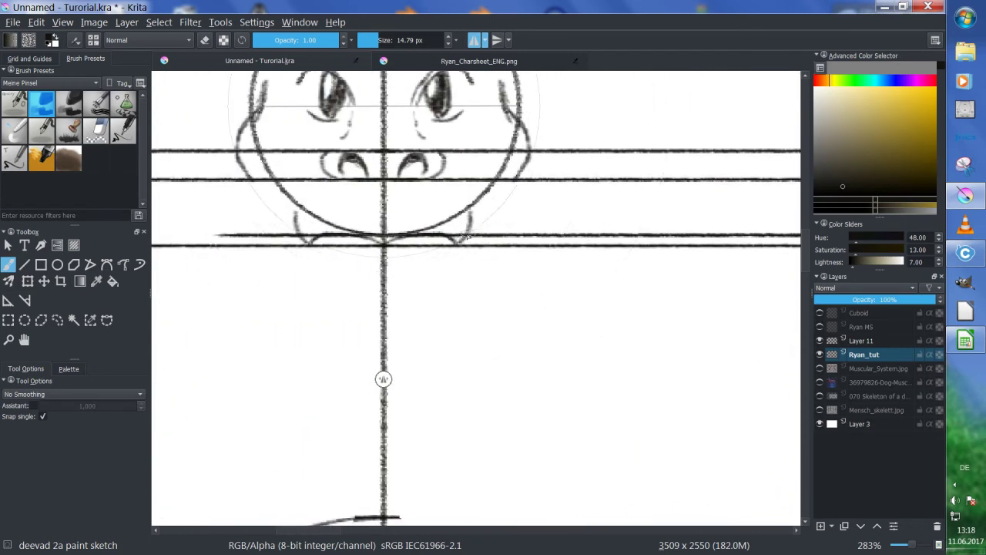
mouse_move(468, 234)
mouse_down()
mouse_move(500, 208)
mouse_move(506, 218)
mouse_move(454, 162)
mouse_up()
mouse_move(370, 175)
mouse_down()
mouse_move(389, 199)
mouse_move(396, 262)
mouse_up()
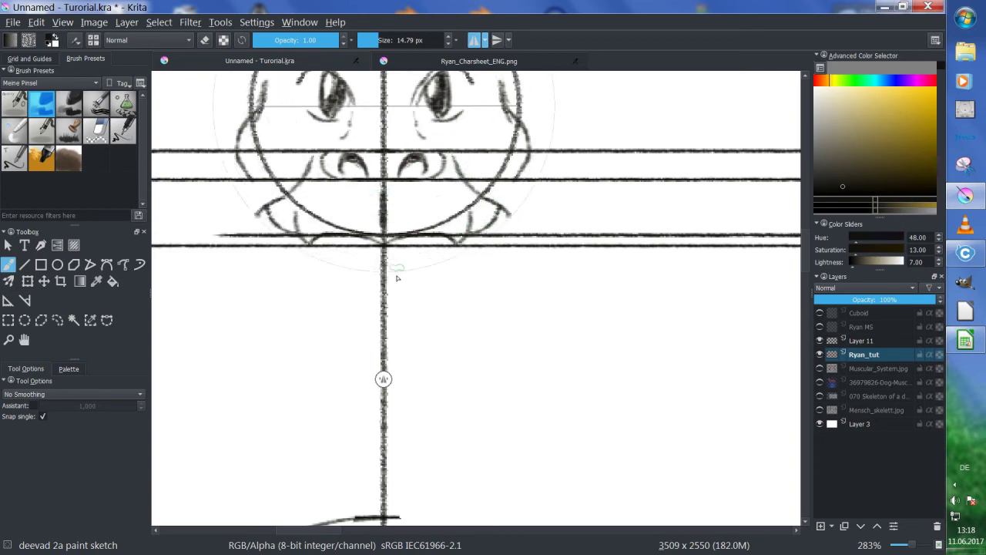
- Draw a horizontal guide line on Layer 11 from the side view's fang tip across the front view below the mouth
drag(570, 339, 518, 324)
scroll(519, 324, down, 2)
mouse_move(579, 337)
mouse_down()
mouse_move(570, 299)
mouse_move(631, 185)
mouse_up()
click(855, 341)
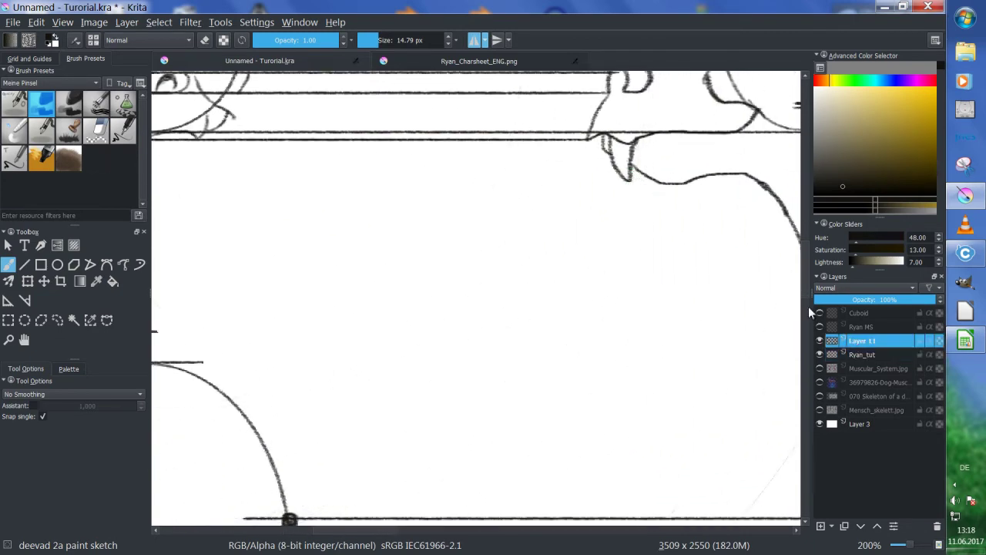
key(v)
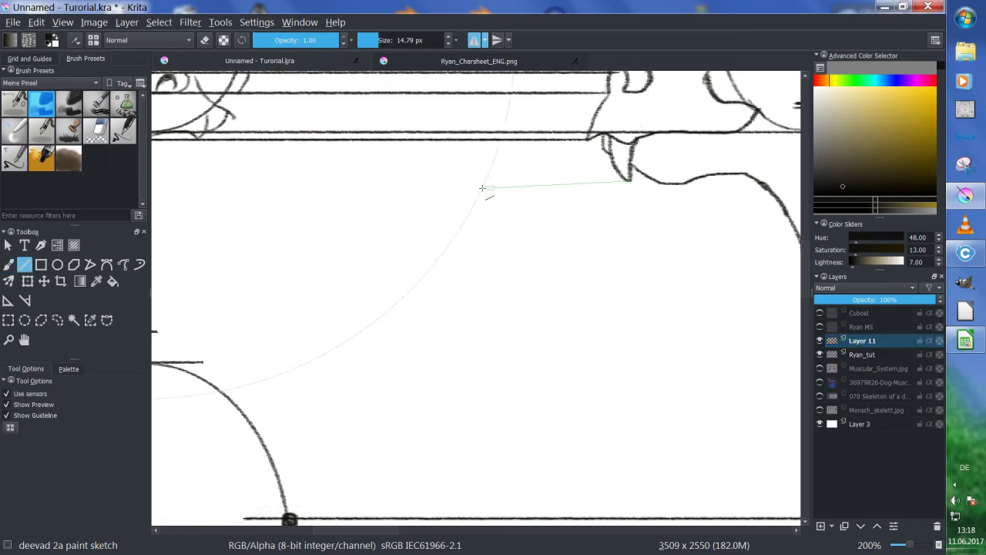
drag(154, 198, 329, 199)
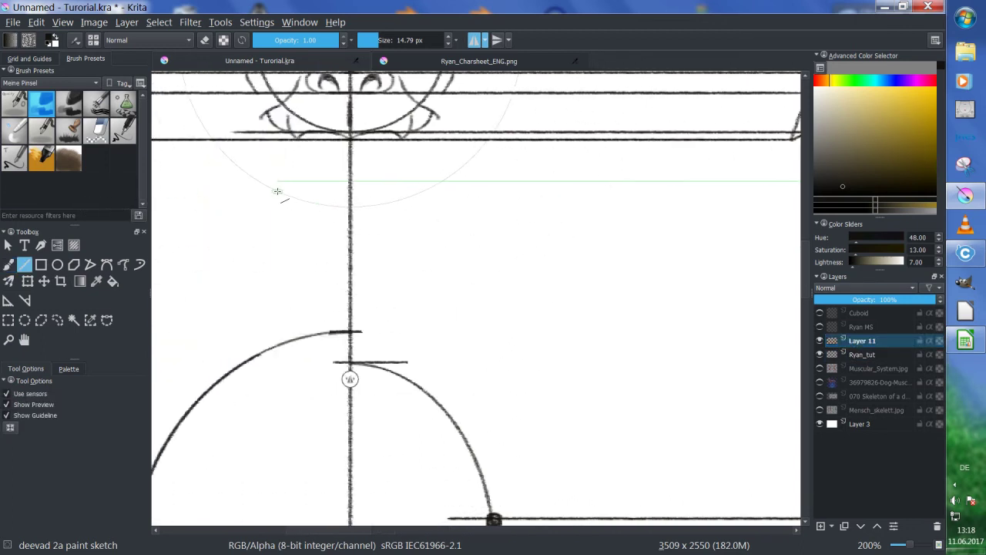
key(b)
drag(447, 230, 475, 260)
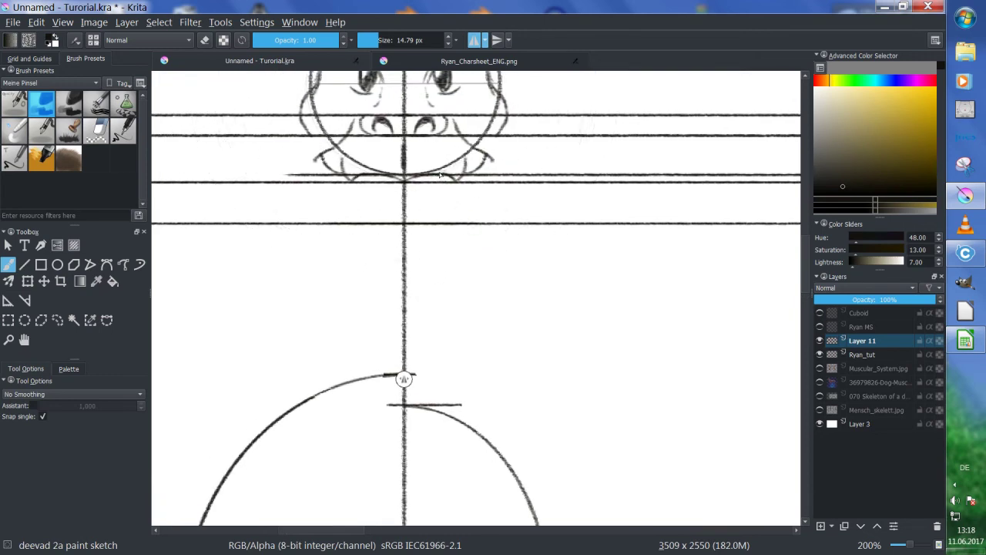
- Draw a mirrored pair of fangs on the Ryan_tut layer, from the upper lip down to the fang-tip guide line
drag(440, 176, 442, 220)
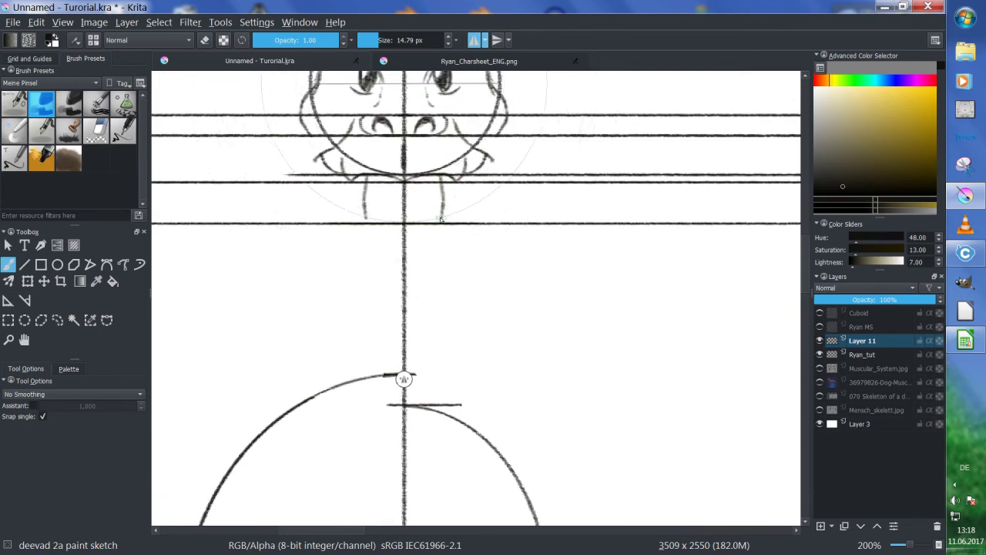
key(ctrl+z)
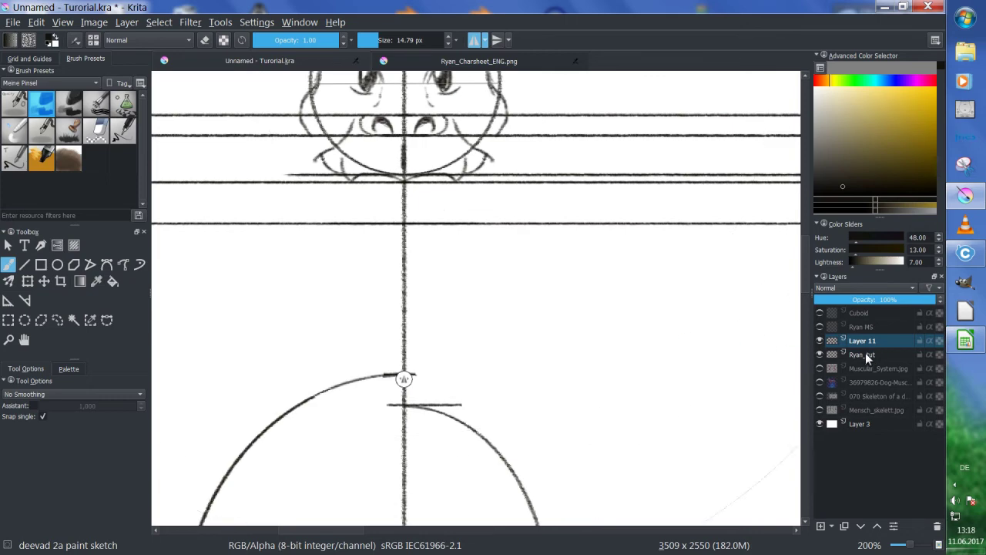
click(869, 356)
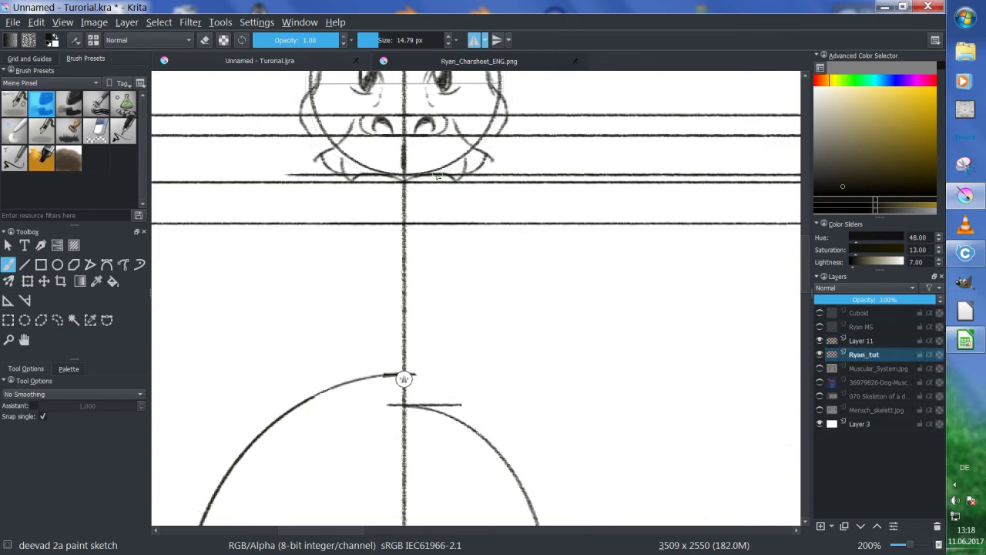
drag(443, 195, 447, 220)
drag(457, 182, 450, 222)
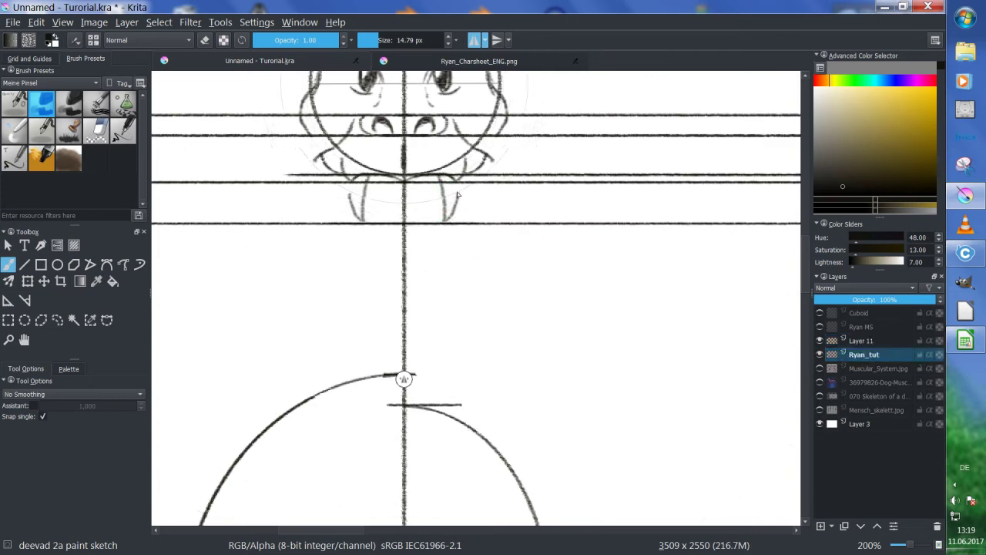
- Draw the mirrored lower-jaw curve beneath the fangs, with short lines rising outward beside them
drag(689, 343, 427, 343)
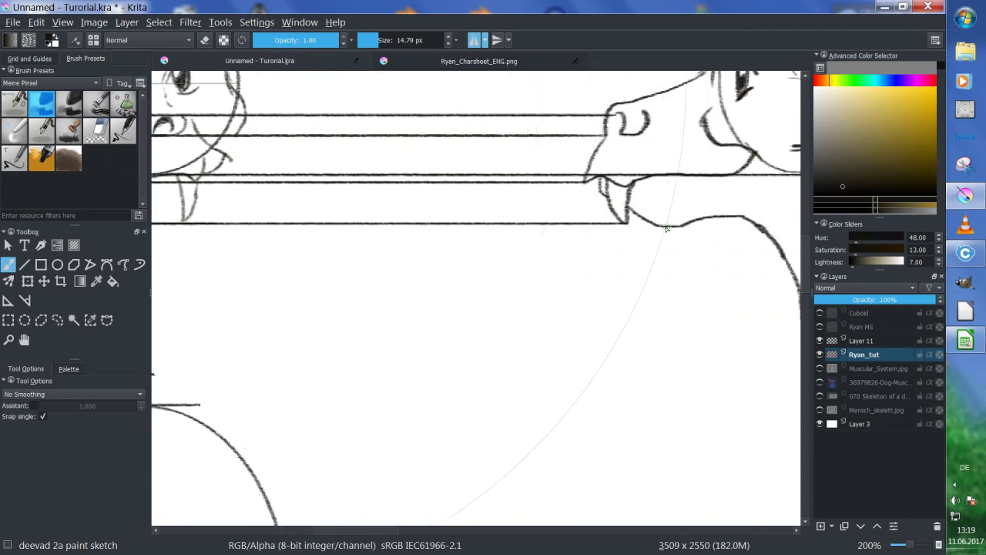
drag(346, 269, 600, 284)
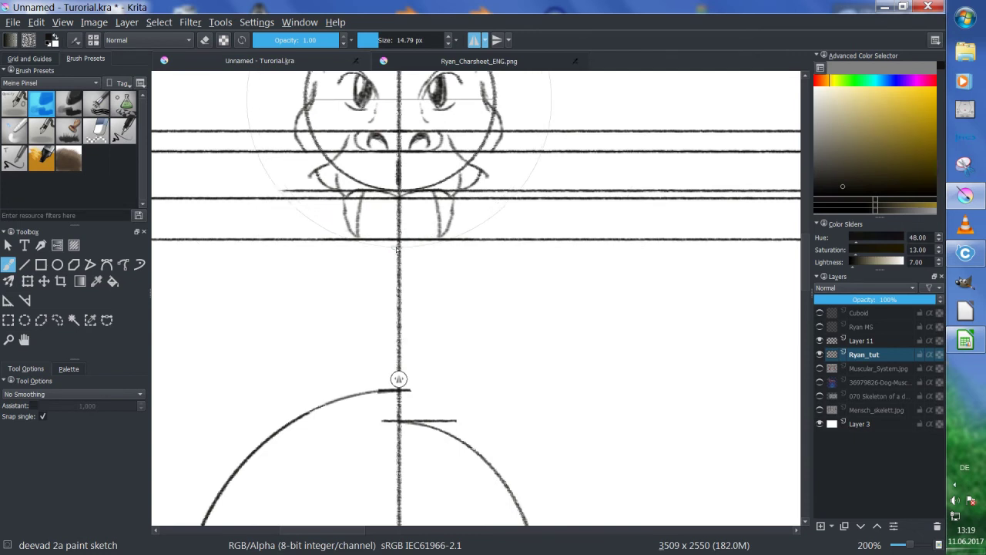
drag(399, 245, 468, 208)
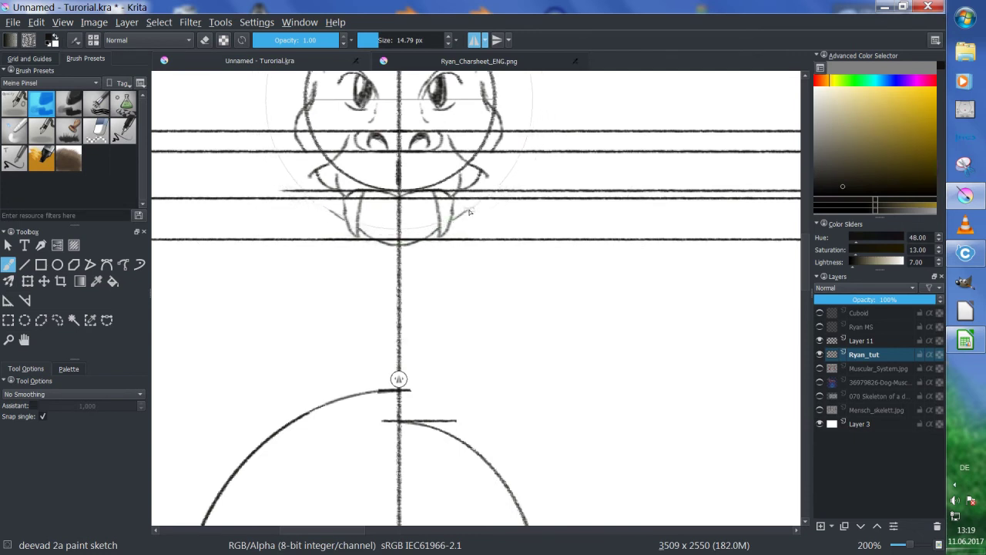
drag(607, 240, 531, 341)
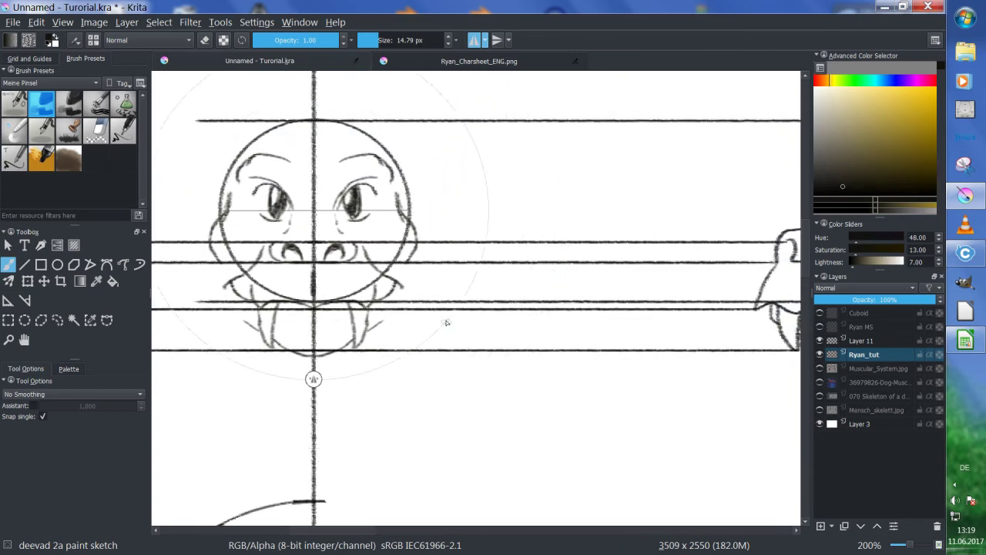
- Draw mirrored jagged cheek fringes at both sides of the jaw, based on the side view, with neck lines running down from them
drag(666, 315, 413, 277)
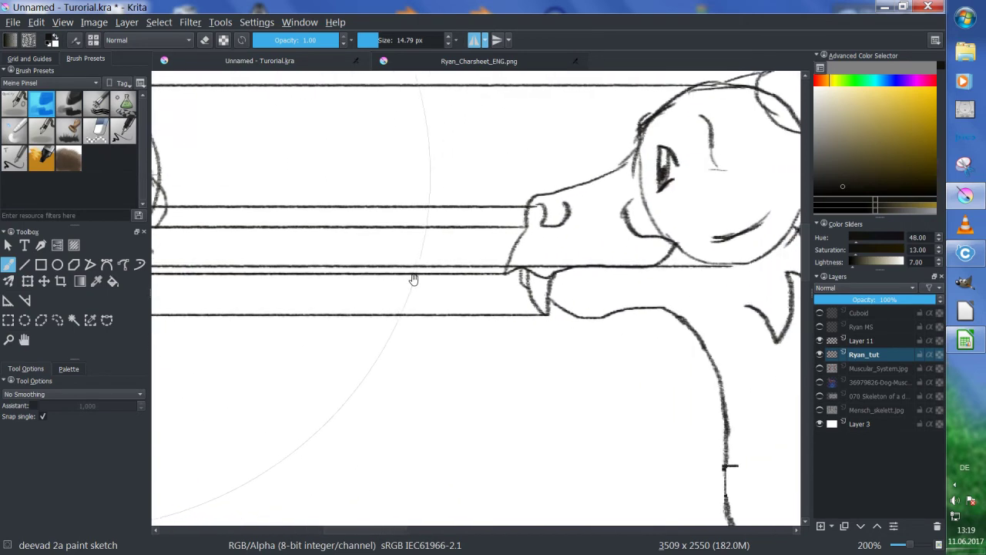
drag(776, 270, 682, 264)
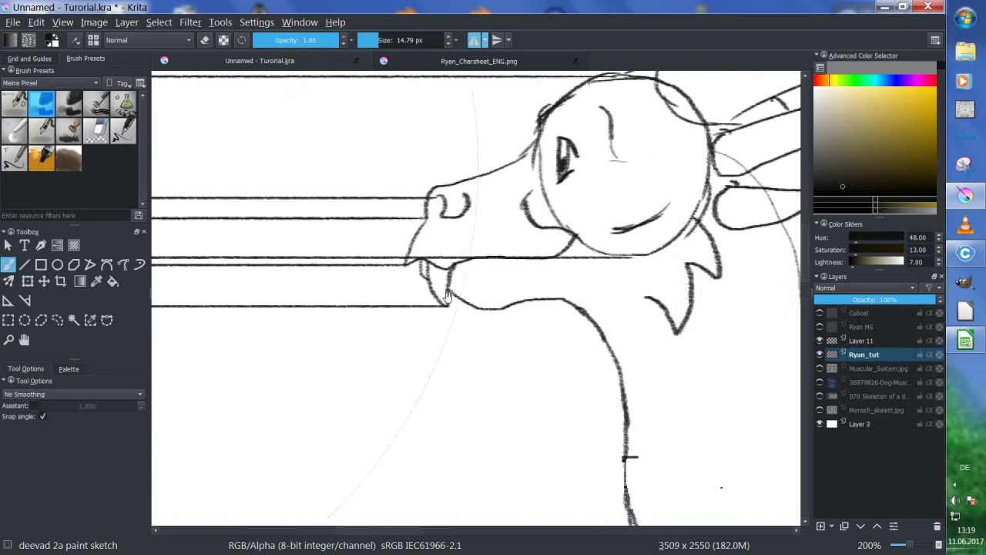
drag(331, 300, 645, 308)
mouse_move(378, 208)
mouse_down()
mouse_move(395, 253)
mouse_move(379, 248)
mouse_move(383, 304)
mouse_up()
mouse_move(347, 275)
mouse_down()
mouse_move(379, 302)
mouse_move(450, 286)
mouse_up()
drag(278, 231, 281, 293)
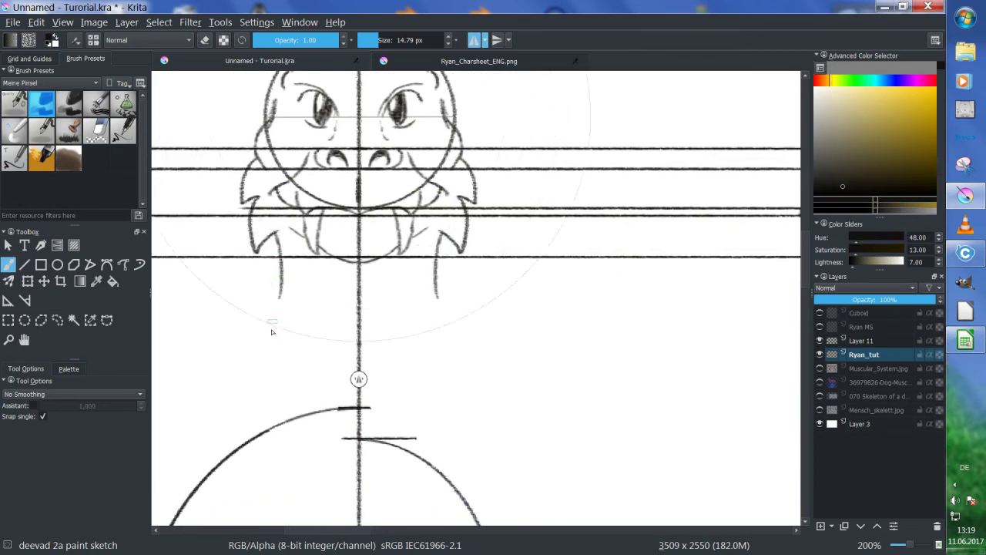
drag(408, 171, 428, 329)
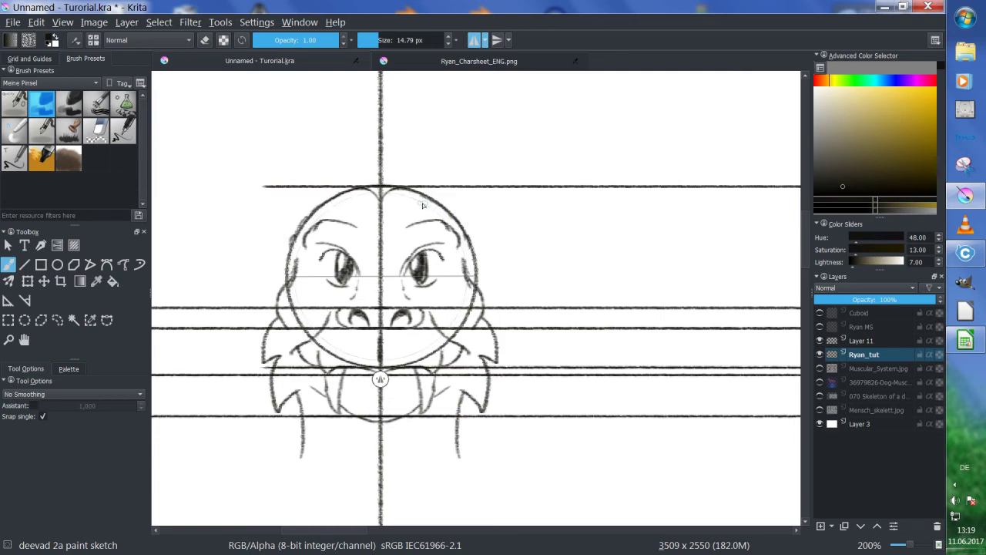
- Draw a horizontal guide line from the side view's horn tip on the Ryan_tut layer and sketch mirrored horns reaching up to it
key(1)
drag(847, 301, 702, 274)
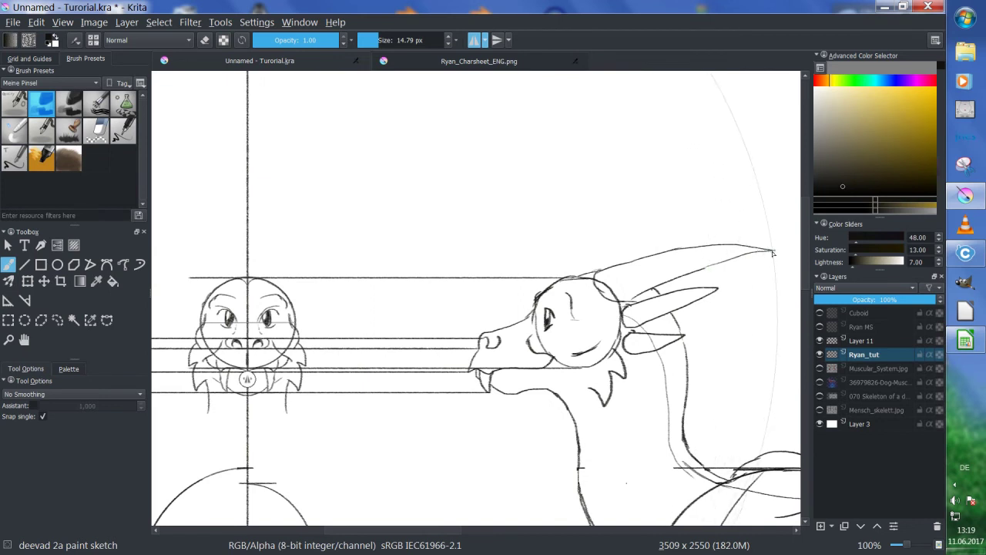
key(v)
drag(772, 251, 154, 250)
key(b)
mouse_move(328, 278)
mouse_down()
mouse_move(365, 260)
mouse_move(422, 266)
mouse_up()
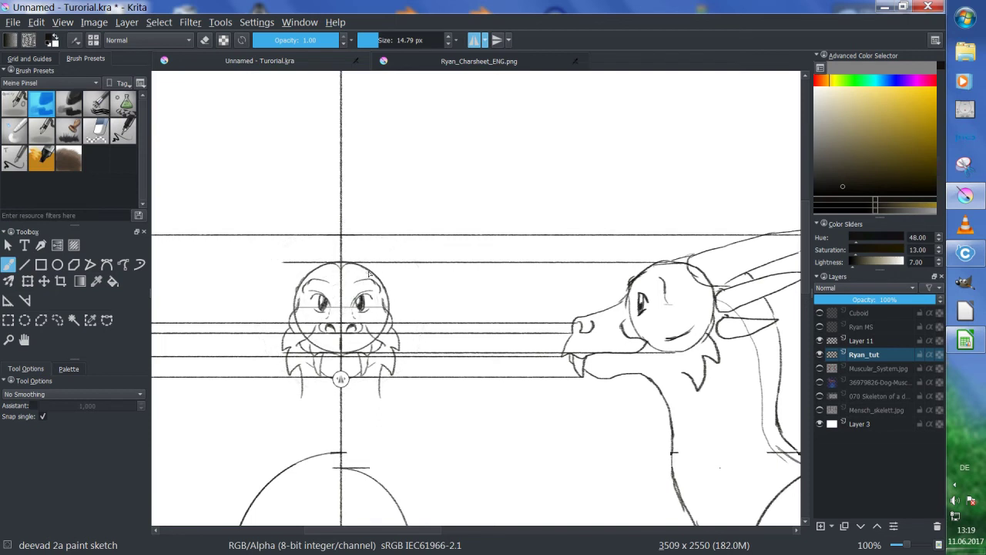
mouse_move(389, 236)
mouse_down()
mouse_move(355, 265)
mouse_move(389, 236)
mouse_move(380, 286)
mouse_up()
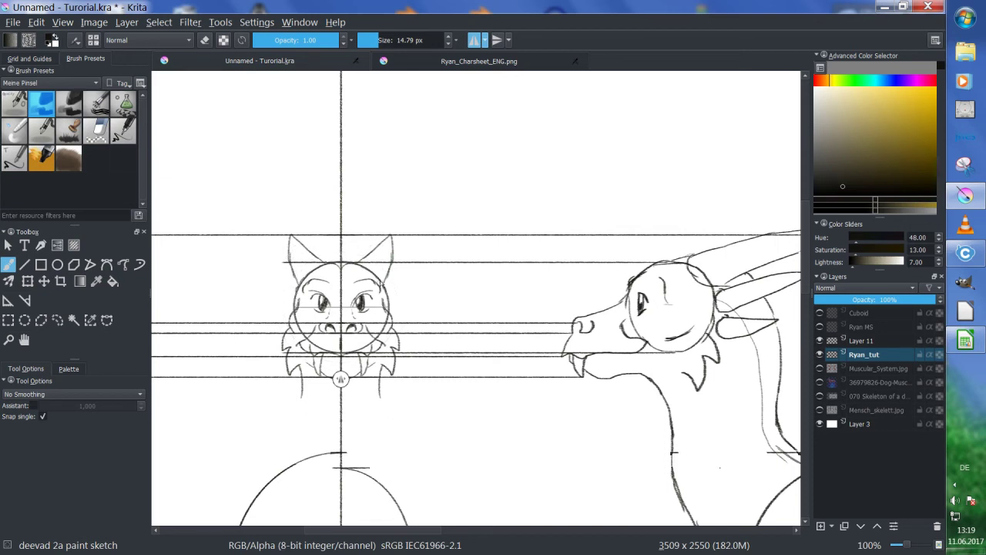
- Draw horizontal guide lines from the tips of the two smaller head spikes across the front view on the Ryan_tut layer
drag(539, 285, 488, 291)
key(v)
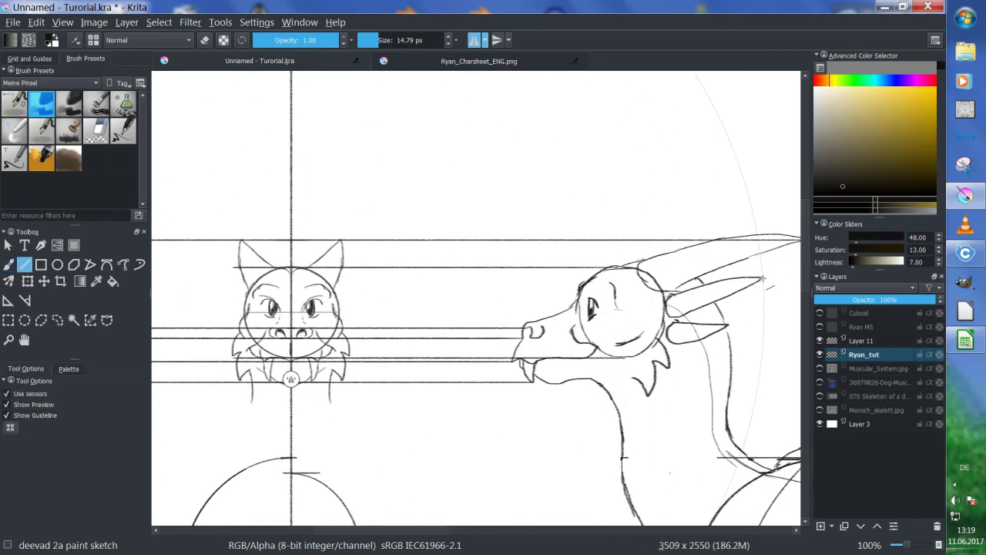
drag(761, 279, 153, 278)
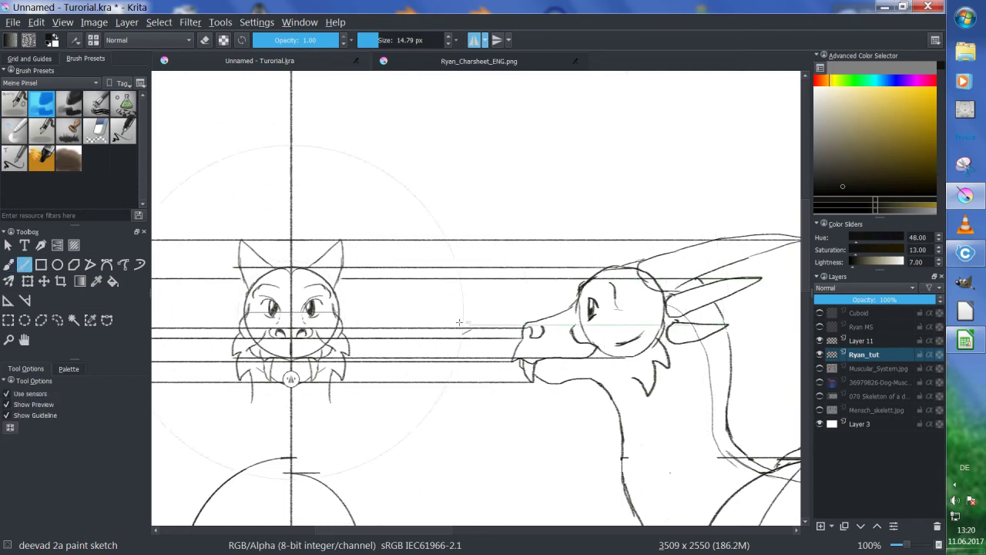
key(b)
drag(349, 273, 398, 252)
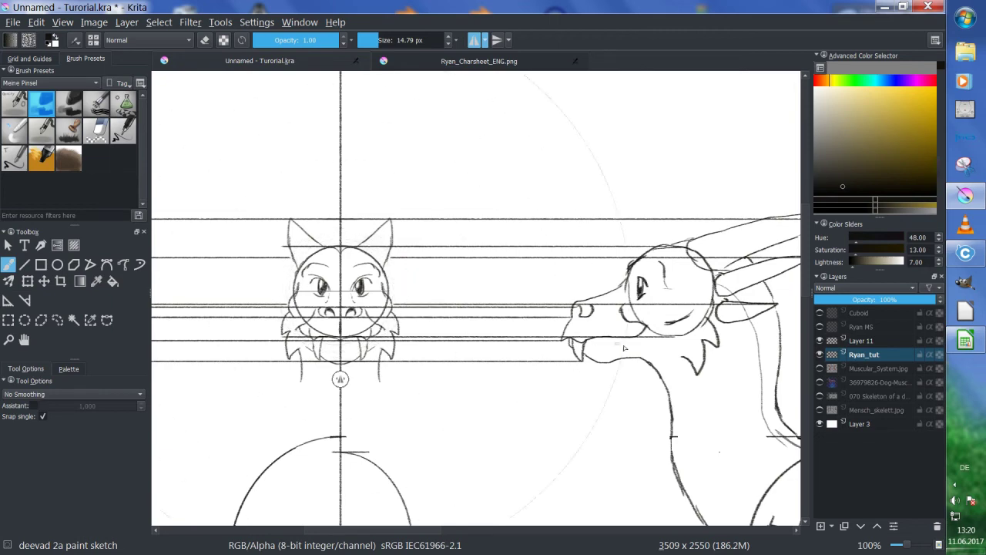
- Hide and show Layer 11 and Ryan_tut in turn to check which layer holds the horn and spike guide lines
click(820, 341)
click(820, 341)
click(819, 354)
click(819, 355)
click(820, 354)
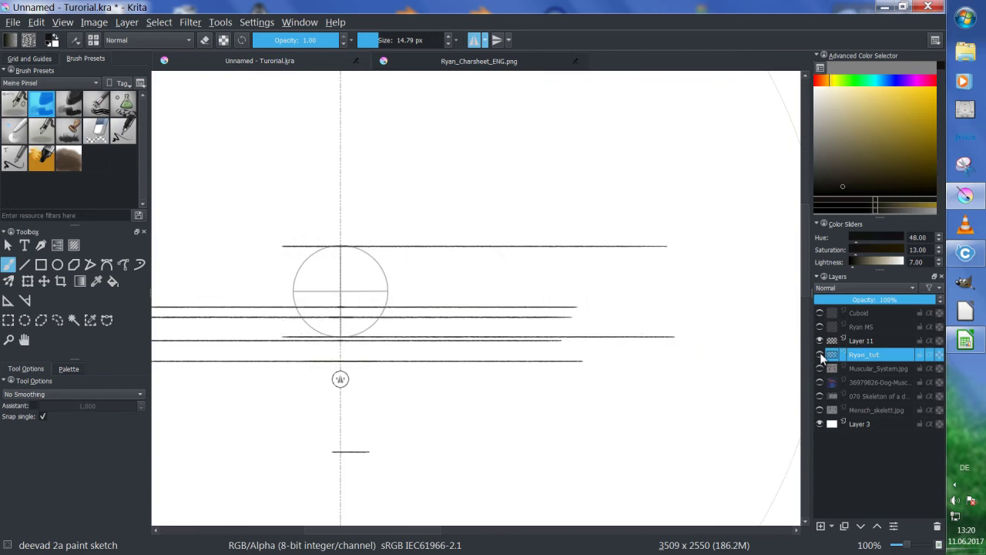
click(820, 354)
click(819, 339)
click(819, 338)
- Undo the front-view horns and the horn and spike guide lines on the Ryan_tut layer
key(ctrl)
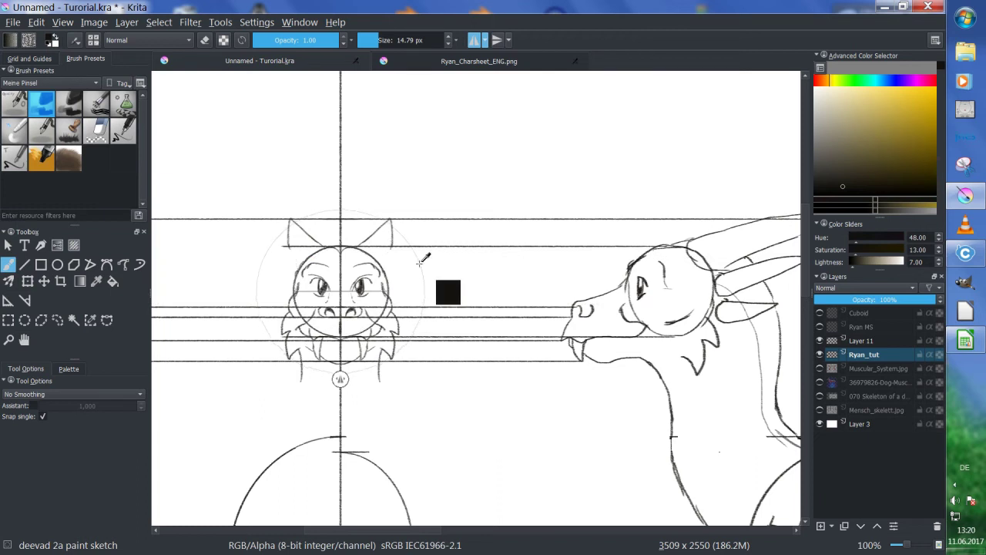
key(ctrl+z)
key(ctrl+z)
key(ctrl)
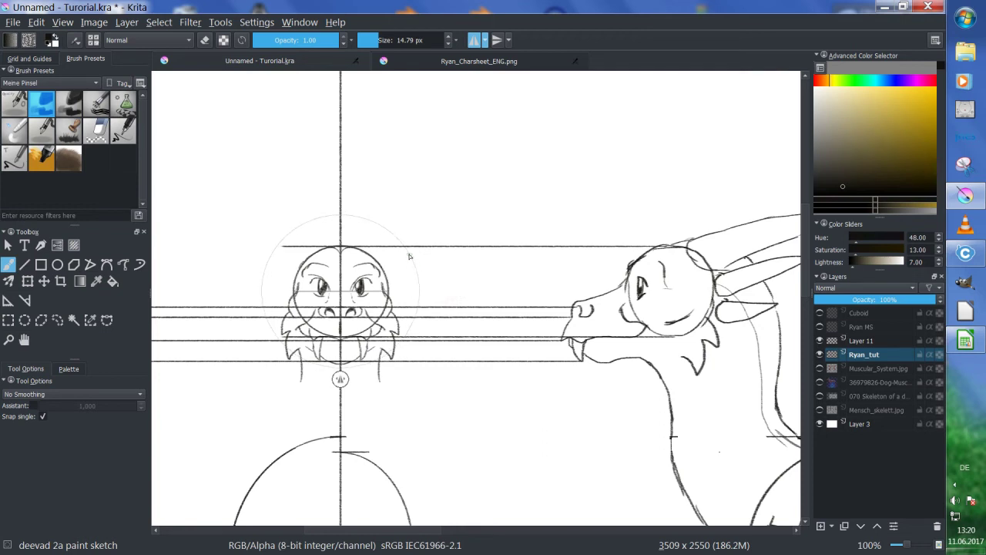
- Draw a horizontal guide line on Layer 11 from the side view's horn tip across the front view above the head
click(862, 341)
drag(665, 303, 518, 296)
key(v)
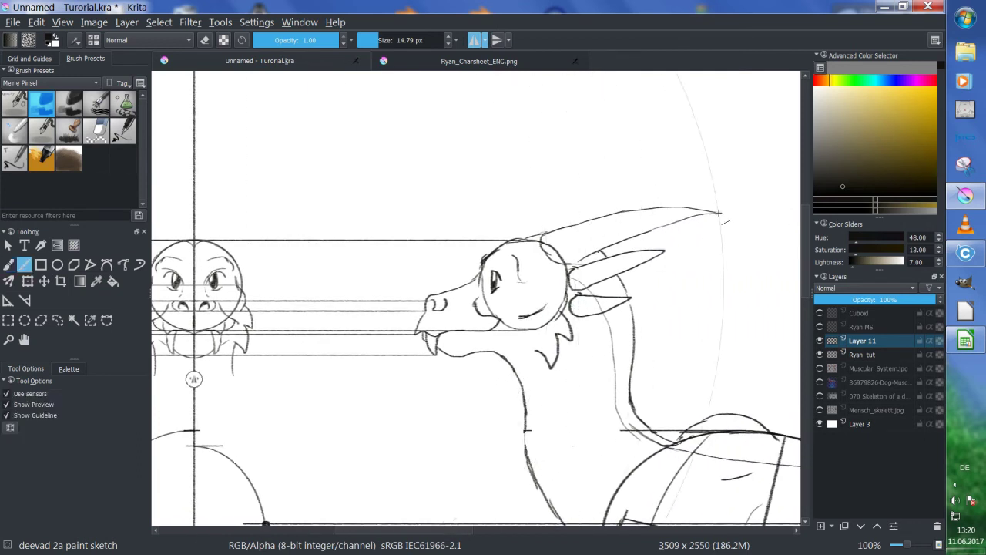
mouse_move(719, 213)
mouse_down()
mouse_move(654, 139)
mouse_move(264, 212)
mouse_move(429, 213)
mouse_up()
key(b)
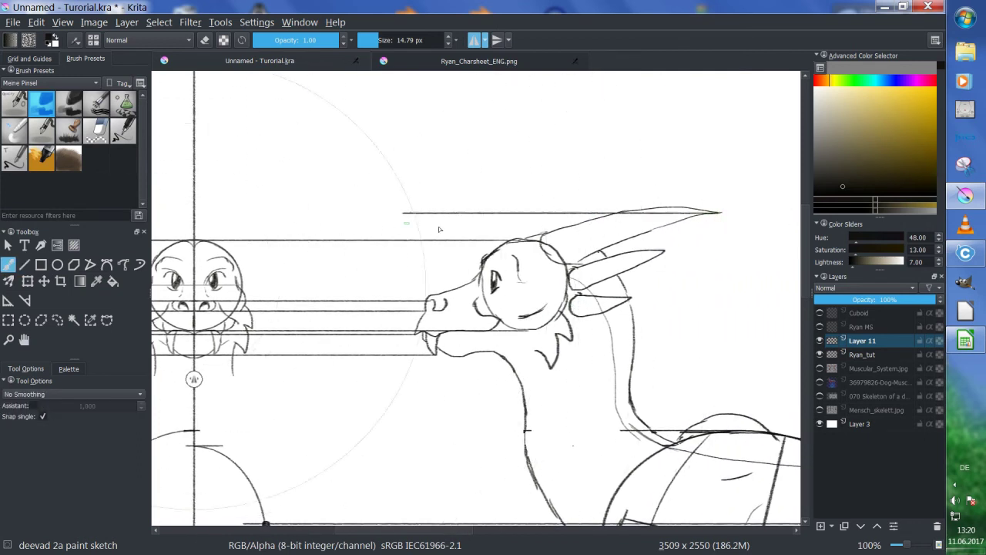
- Draw two horizontal guide lines on Layer 11 from the tips of the middle and lower head spikes to the front view
key(v)
drag(644, 251, 244, 251)
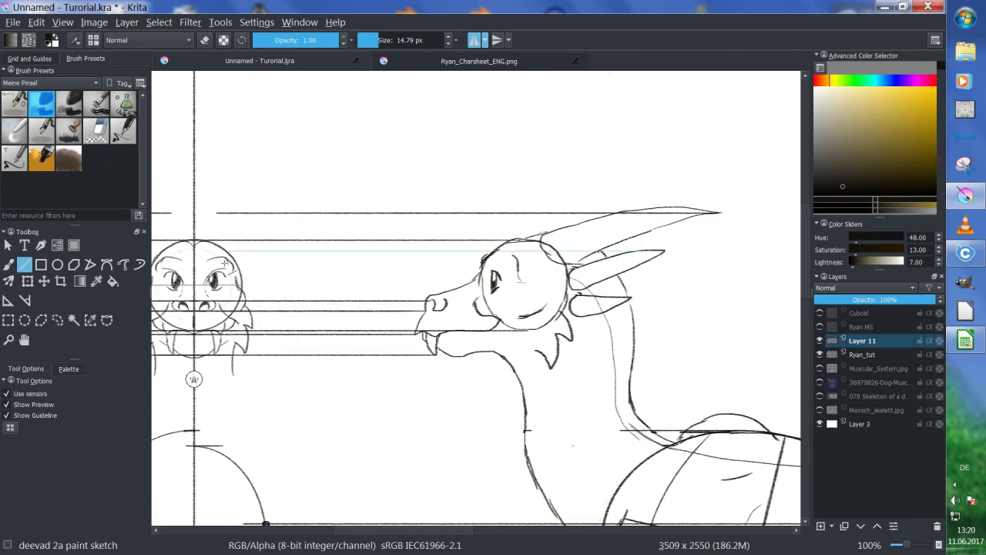
drag(550, 298, 243, 297)
key(b)
- Draw mirrored horns on the Ryan_tut layer from the top of the head circle up to the horn-tip guide line
click(866, 354)
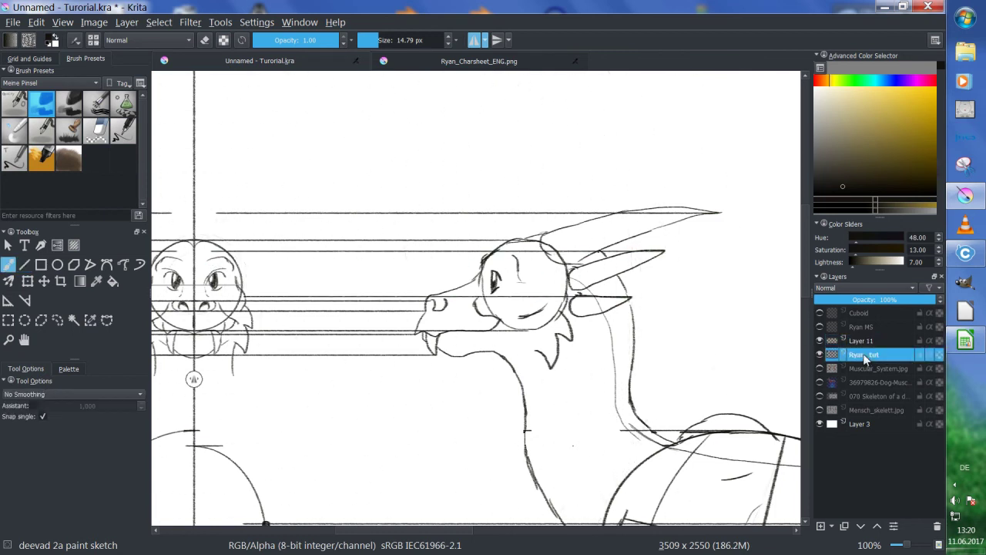
drag(304, 339, 506, 312)
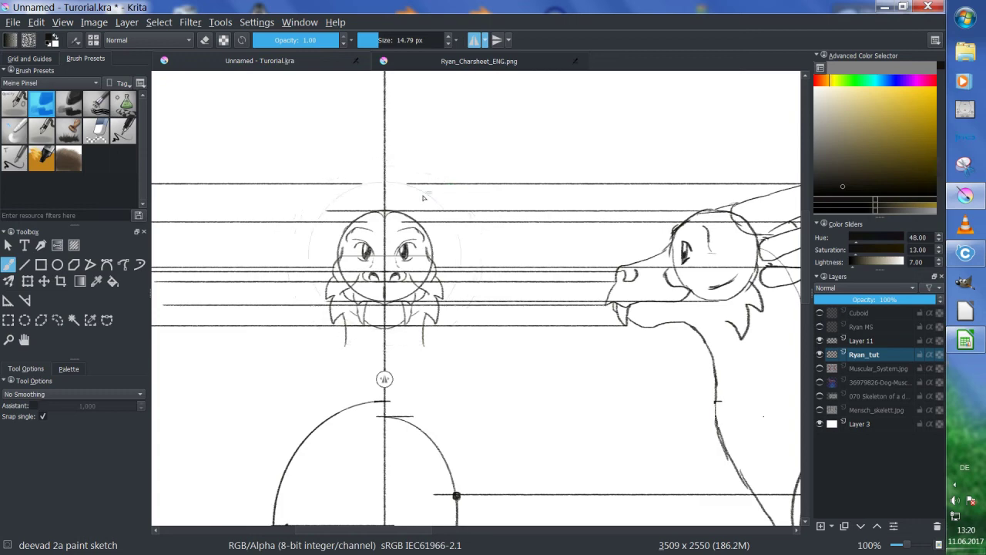
drag(445, 185, 438, 191)
mouse_move(389, 217)
mouse_down()
mouse_move(446, 184)
mouse_move(429, 212)
mouse_move(440, 199)
mouse_move(422, 192)
mouse_move(438, 188)
mouse_move(445, 227)
mouse_move(412, 238)
mouse_up()
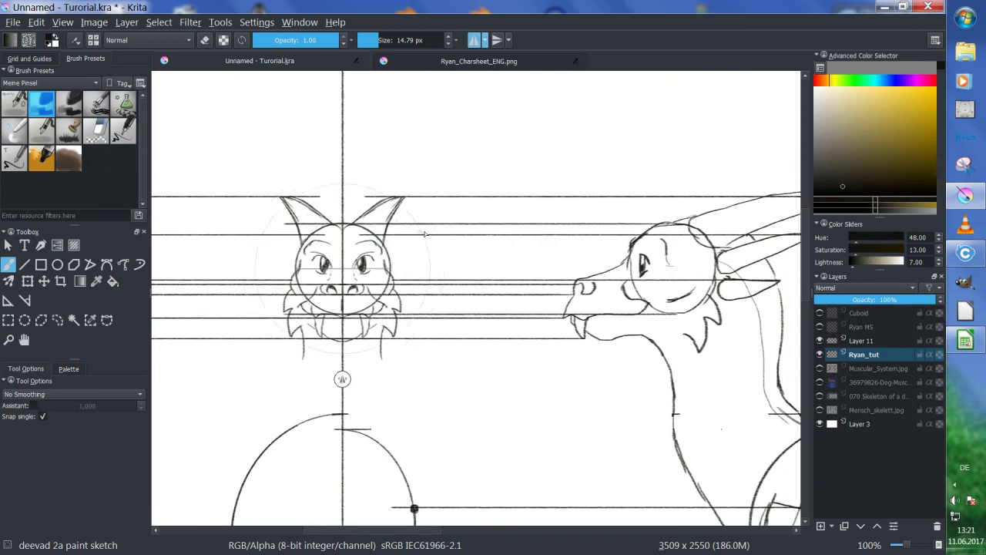
- Draw mirrored middle spikes beside the head up to their guide line, and shorter spikes at the lower spike guide
mouse_move(384, 244)
mouse_down()
mouse_move(419, 236)
mouse_move(385, 244)
mouse_move(417, 236)
mouse_move(396, 256)
mouse_up()
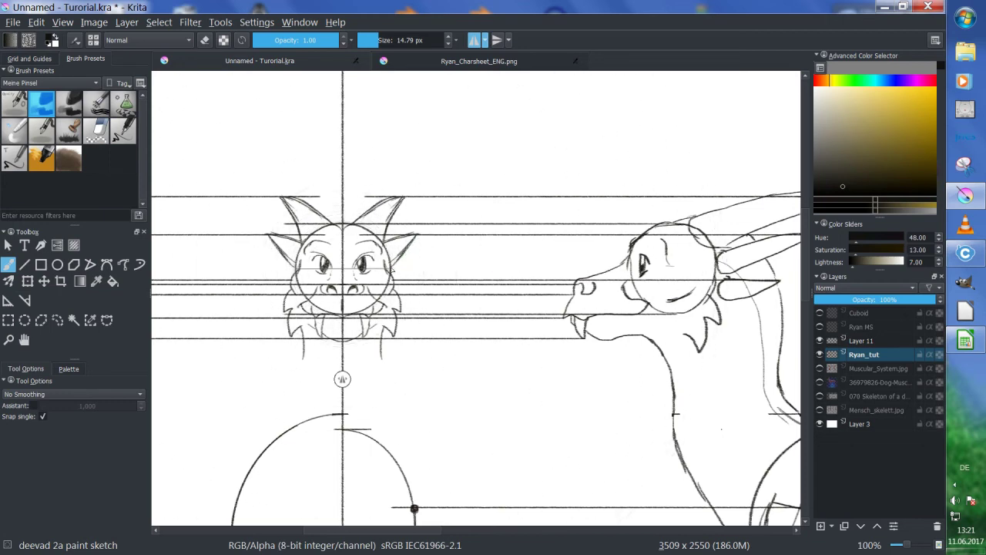
drag(433, 279, 411, 285)
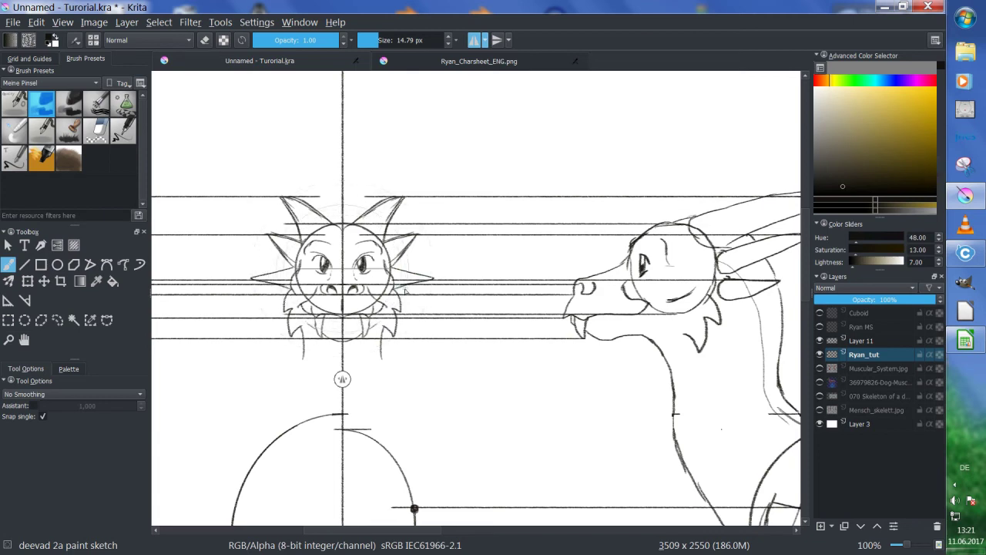
key(ctrl+z)
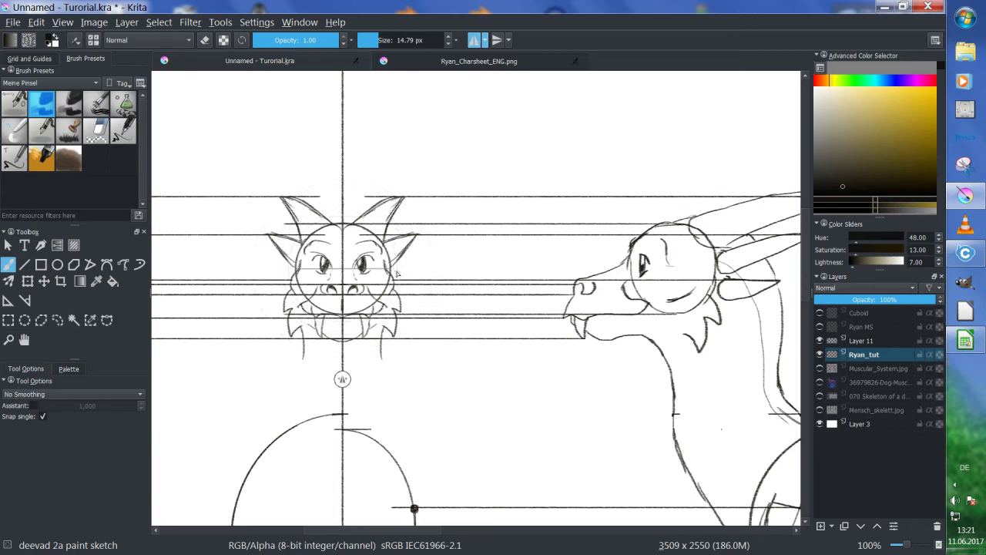
drag(411, 281, 397, 286)
drag(383, 242, 395, 291)
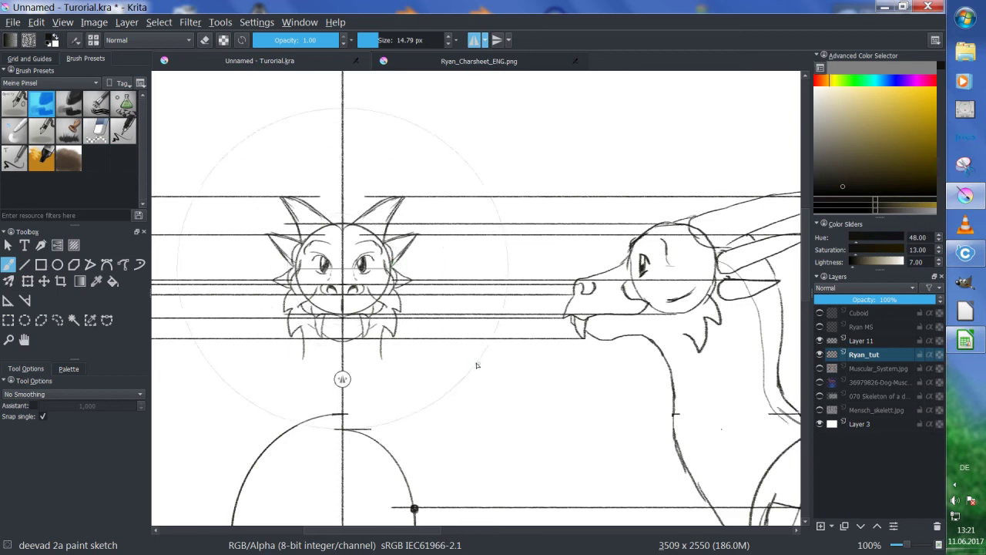
- Draw two horizontal guide lines on Layer 11 from the top and bottom of the side view's neck base across the front-view body
mouse_move(509, 403)
mouse_down()
mouse_move(495, 335)
mouse_move(459, 283)
mouse_up()
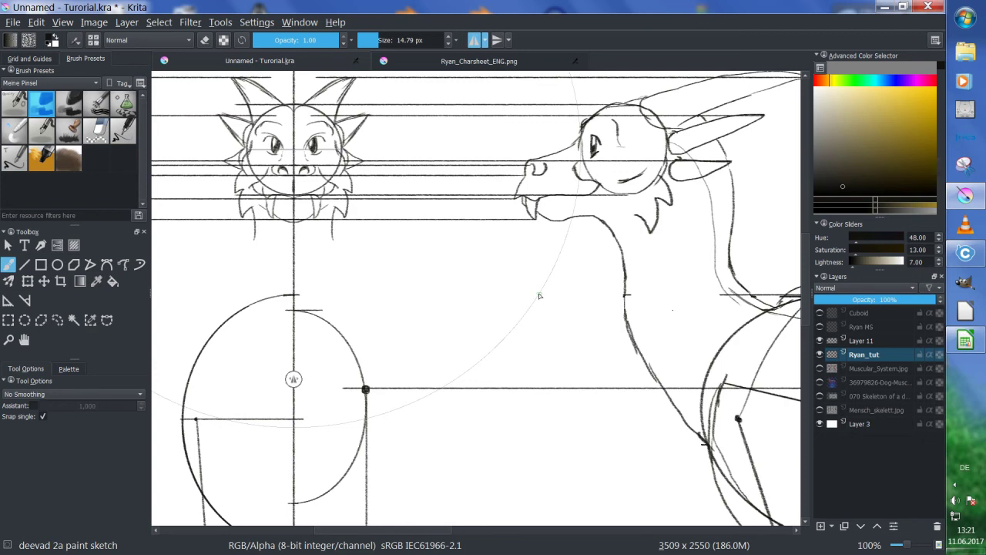
drag(590, 310, 589, 278)
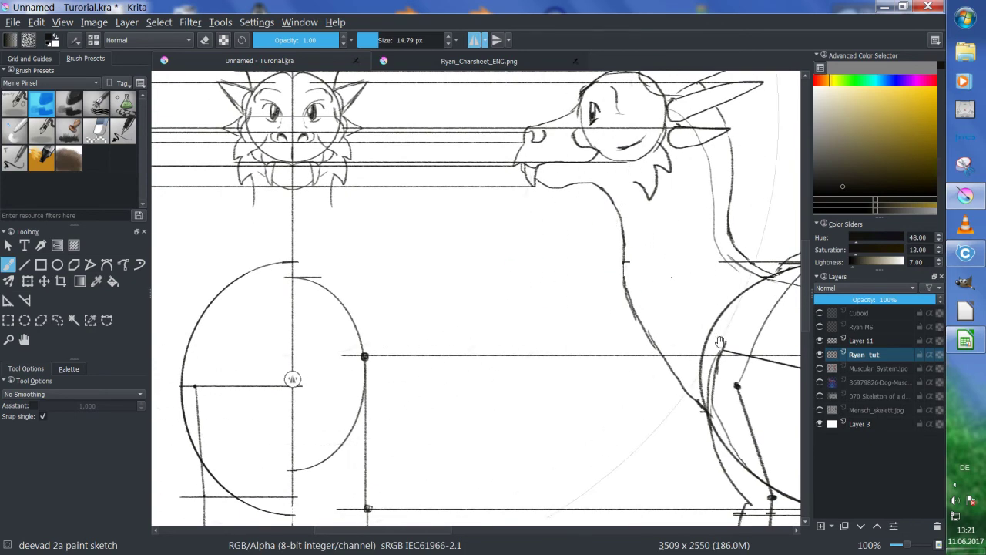
drag(717, 337, 677, 318)
click(855, 340)
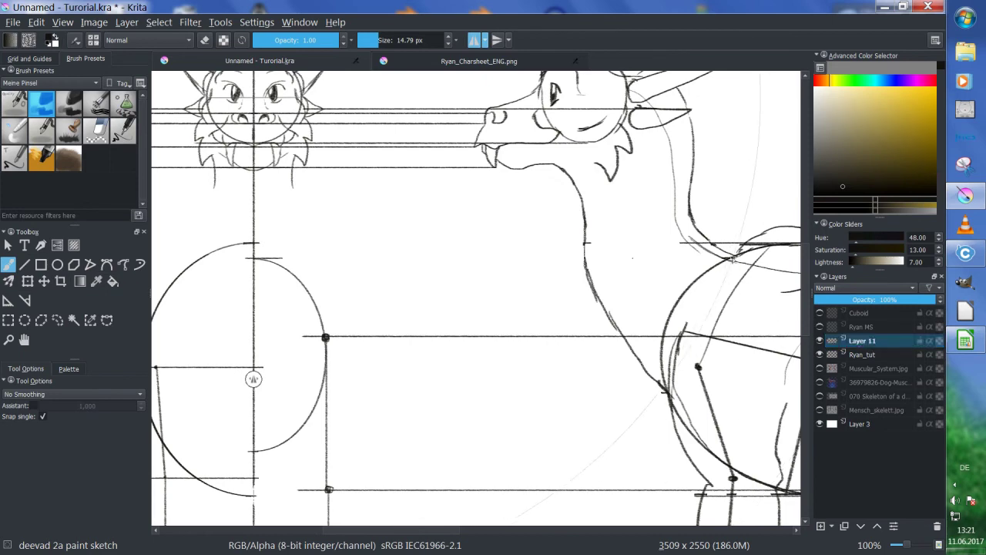
ctrl+click(502, 263)
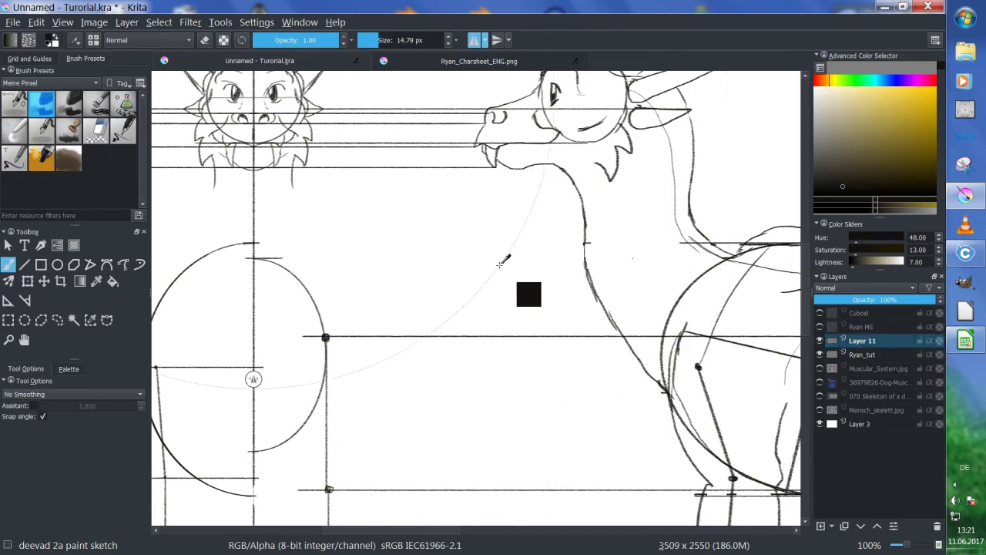
key(ctrl+s)
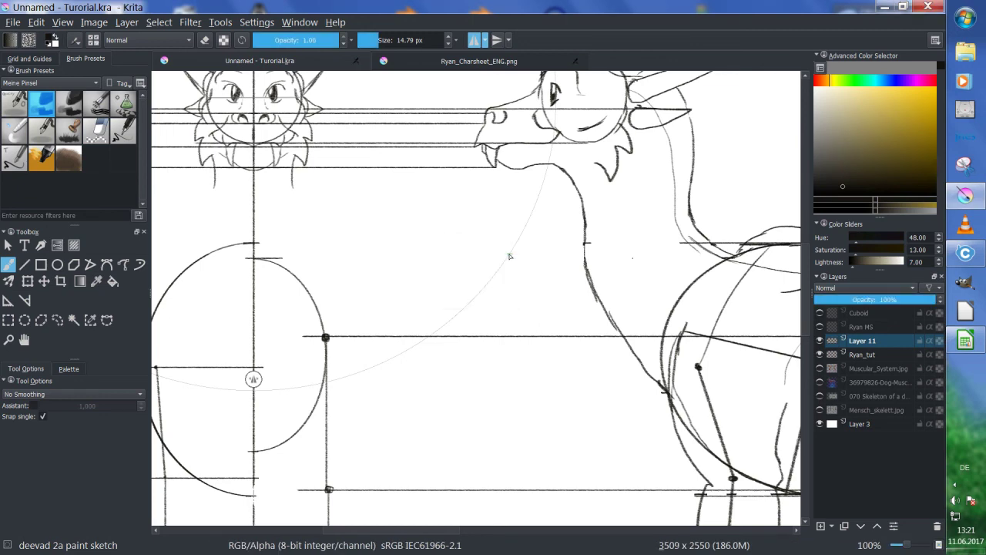
key(v)
drag(733, 254, 153, 257)
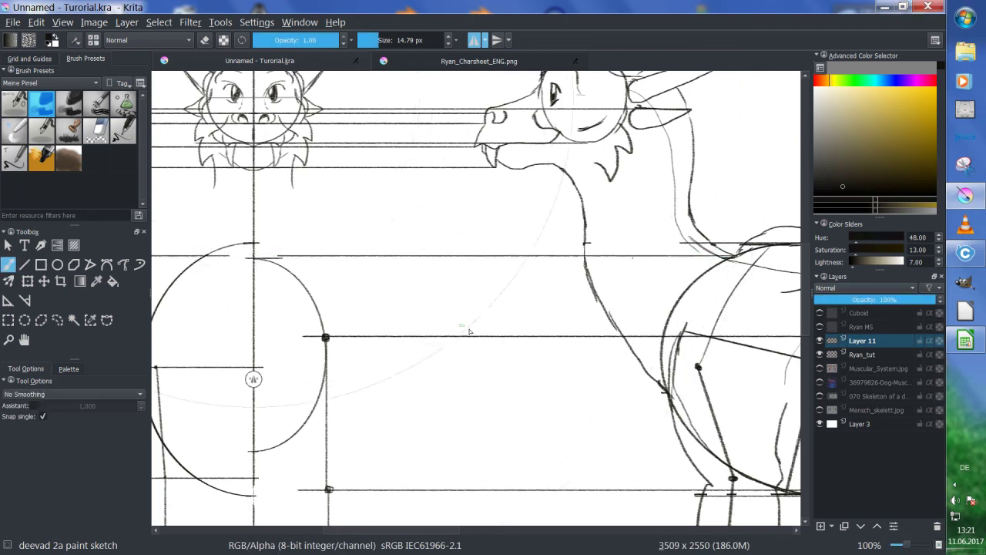
drag(667, 393, 152, 393)
key(b)
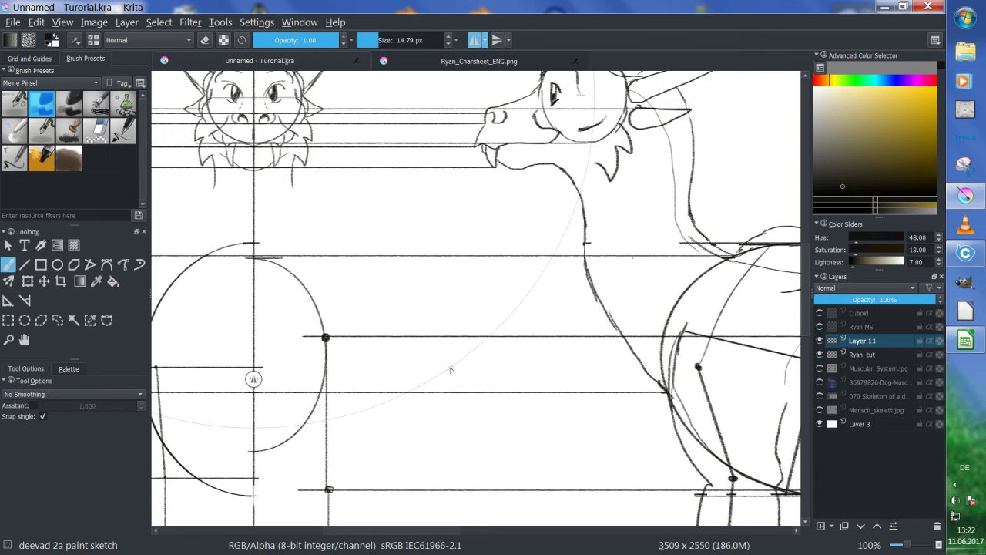
- Draw a horizontal guide line on Layer 11 from the front curve of the side view's chest circle to the front-view body
drag(453, 364, 482, 347)
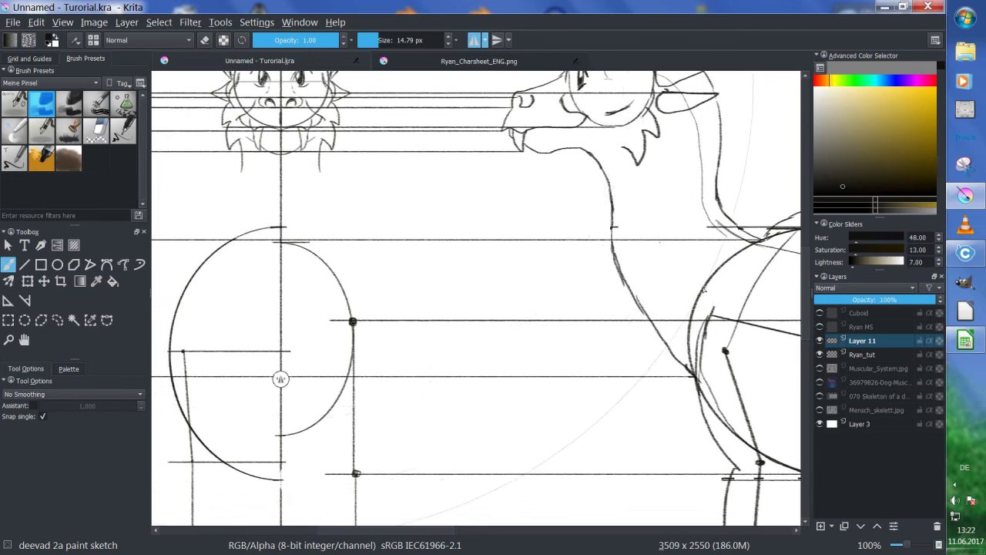
key(v)
drag(700, 291, 245, 291)
key(b)
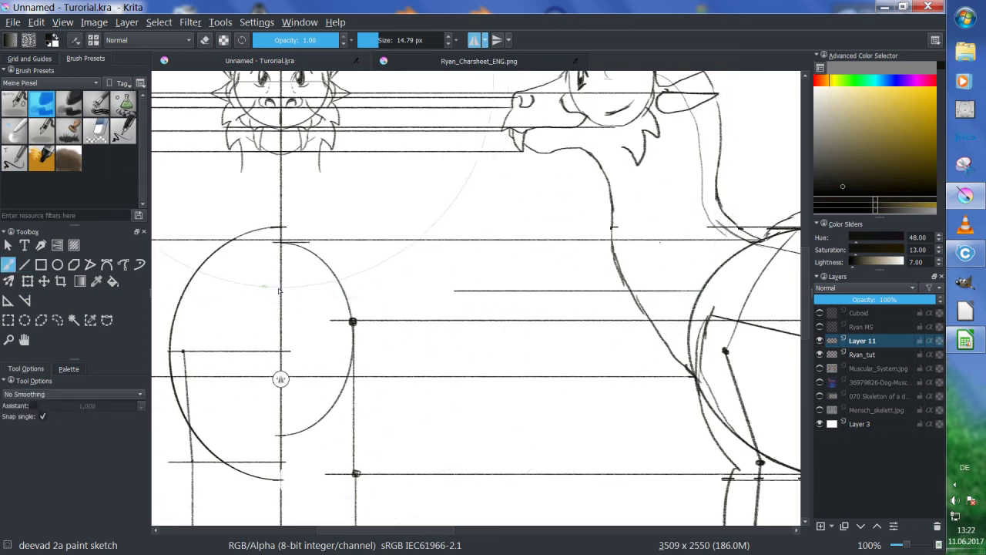
- Place a Concentric Ellipse assistant on the front view's centre line between the upper and lower neck-base guides and widen it to nearly a circle
drag(368, 311, 433, 293)
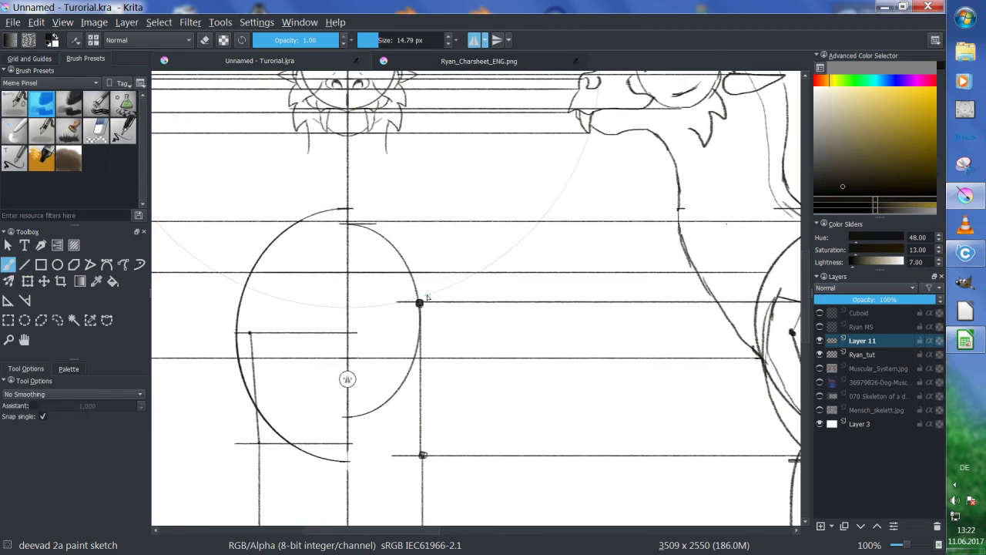
click(7, 300)
drag(360, 77, 348, 358)
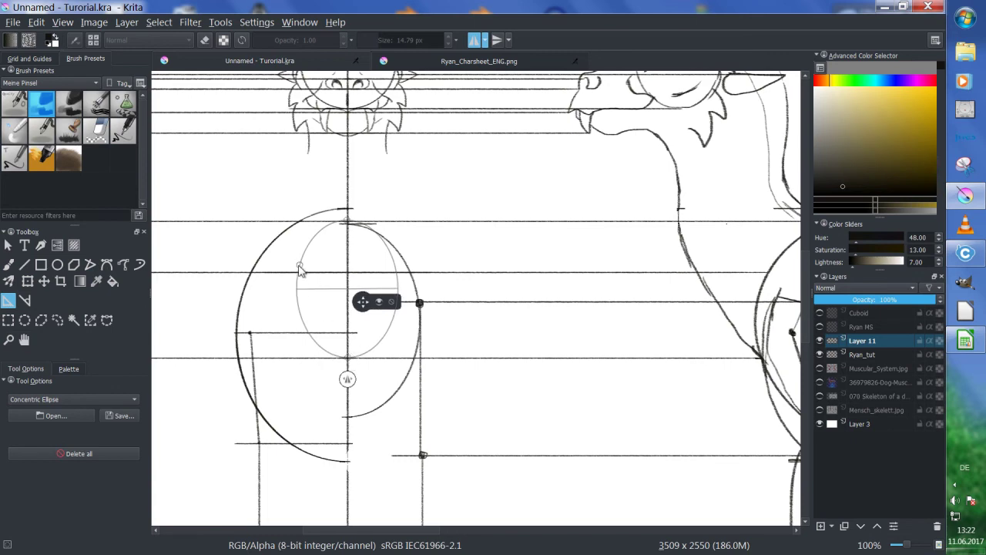
drag(299, 266, 290, 273)
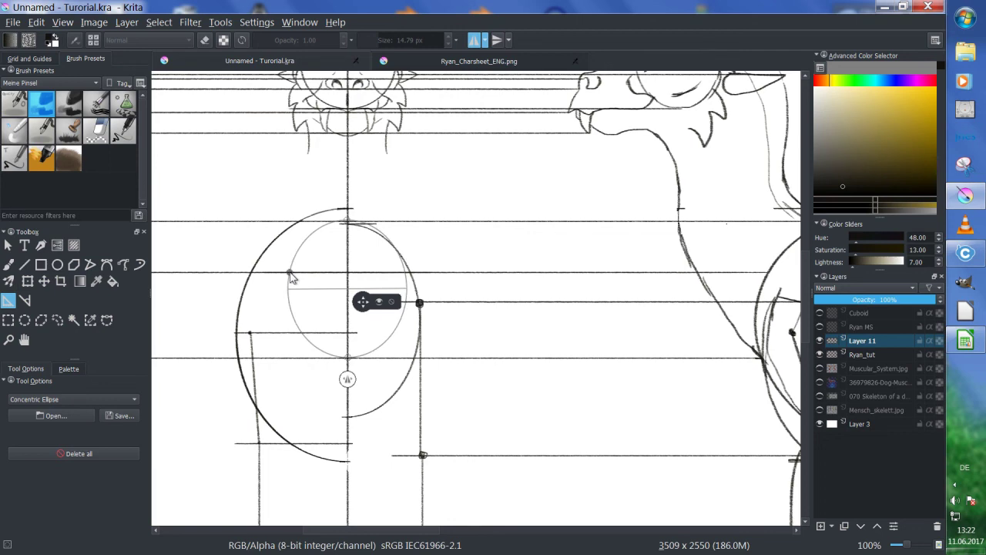
drag(290, 273, 279, 294)
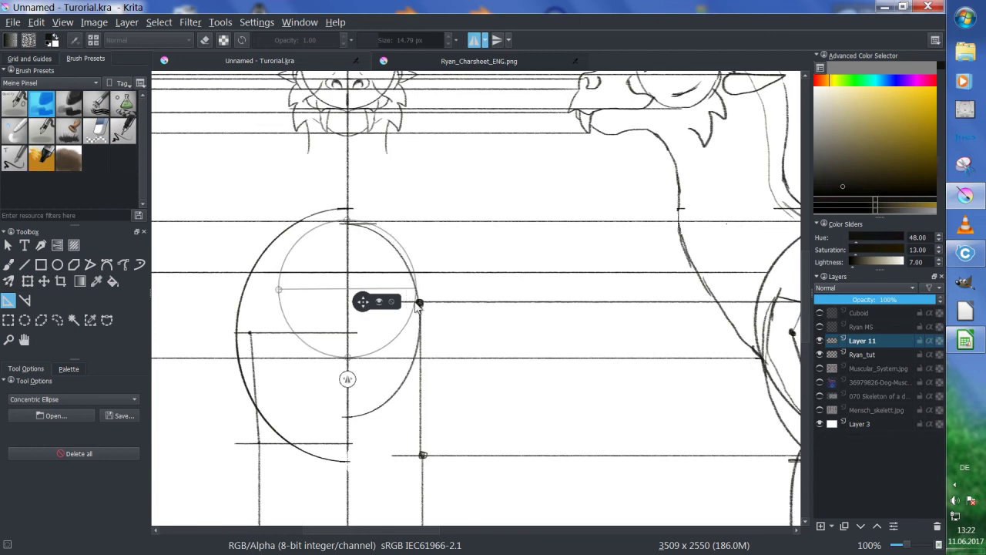
- Trace the neck-base circle on the Ryan_tut layer with assistant snapping on, undoing the mirrored attempt and redrawing it with mirroring off
click(9, 266)
click(34, 405)
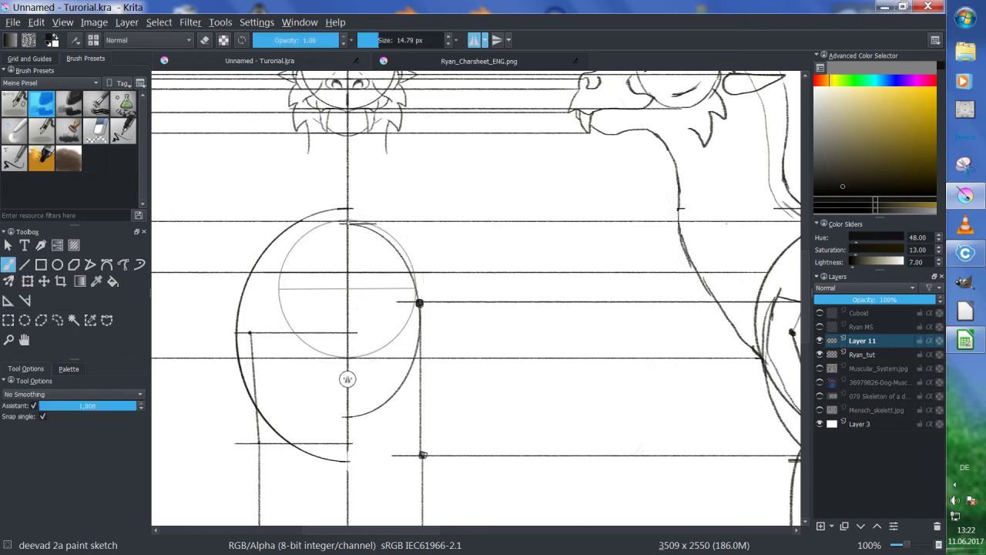
click(857, 354)
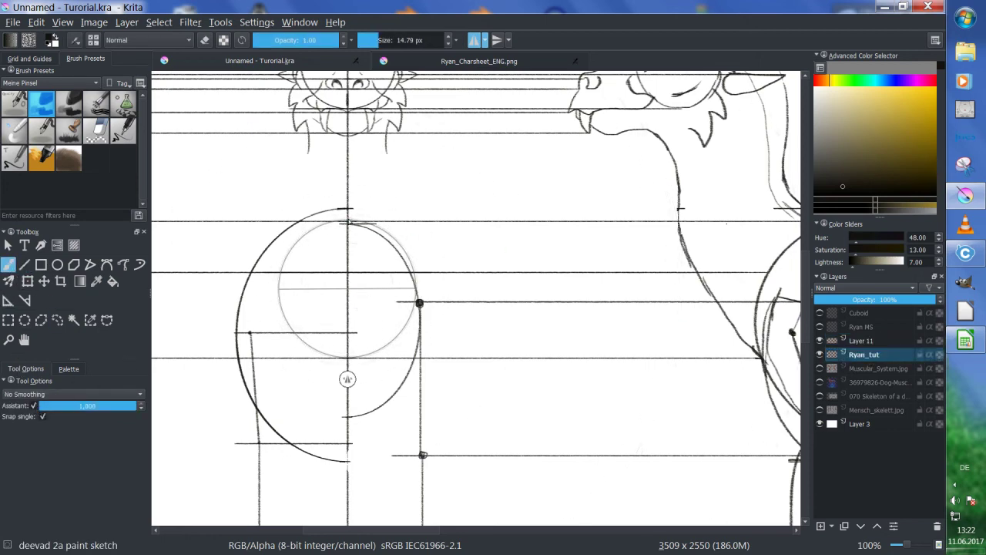
mouse_move(350, 222)
mouse_down()
mouse_move(393, 232)
mouse_move(412, 323)
mouse_move(347, 358)
mouse_up()
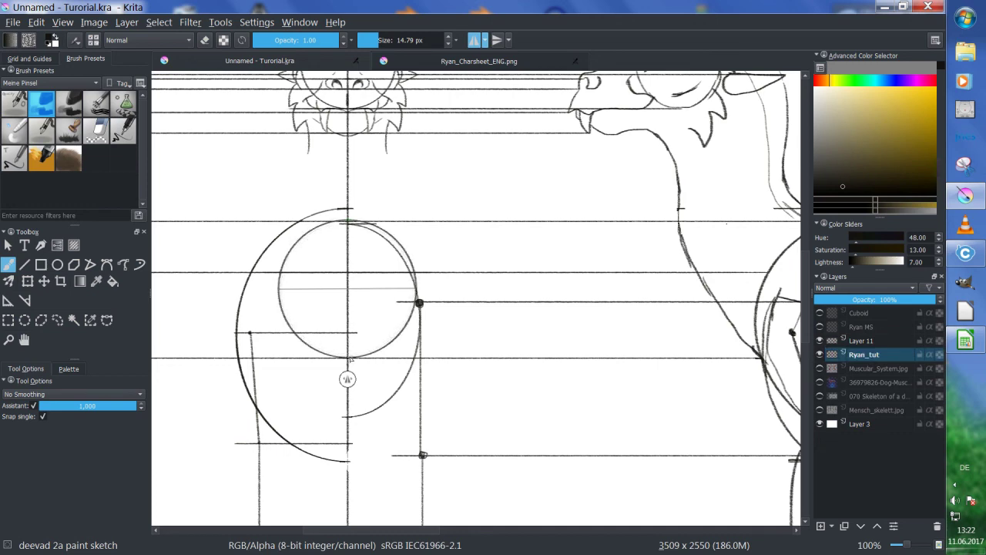
key(ctrl+z)
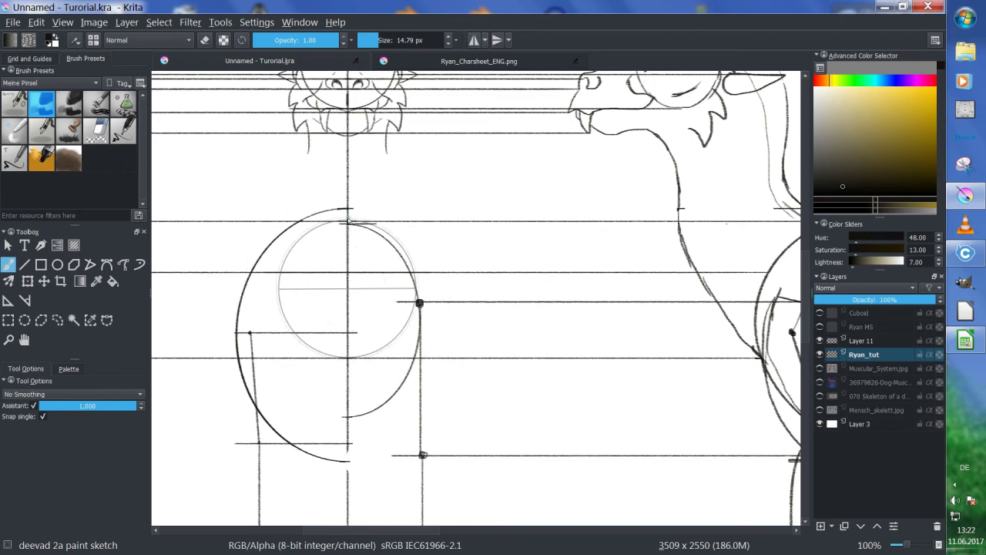
mouse_move(347, 222)
mouse_down()
mouse_move(310, 235)
mouse_move(287, 266)
mouse_move(290, 310)
mouse_move(336, 357)
mouse_up()
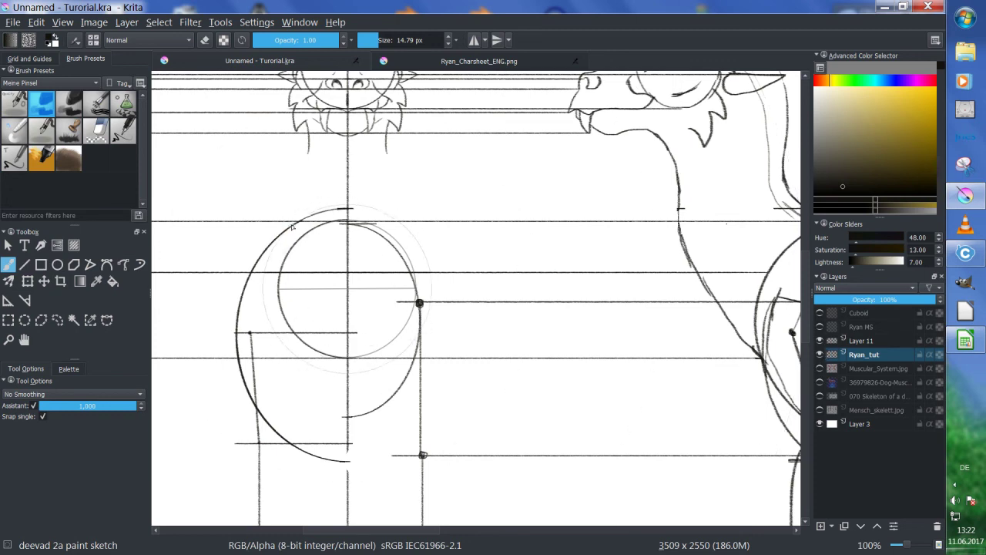
- Hide Layer 11, turn off assistant snapping and draw the left neck outline from below the head down to the neck-base circle
click(820, 340)
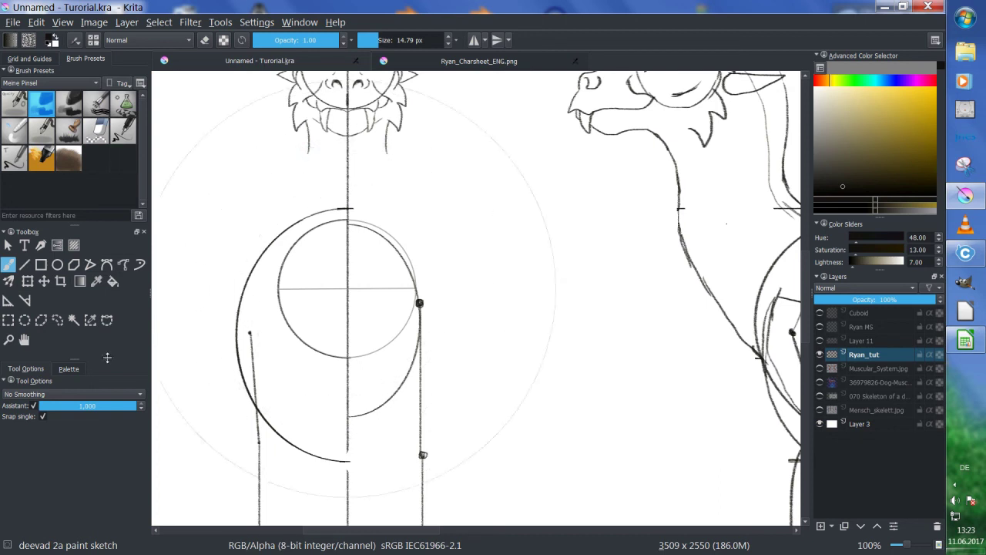
click(35, 404)
drag(308, 148, 282, 270)
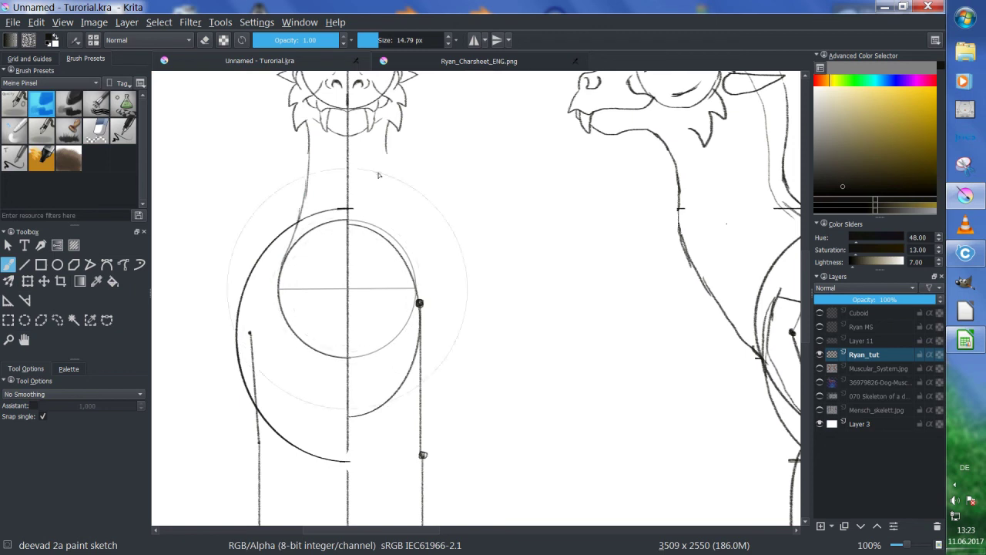
mouse_move(310, 139)
mouse_down()
mouse_move(303, 225)
mouse_move(285, 262)
mouse_up()
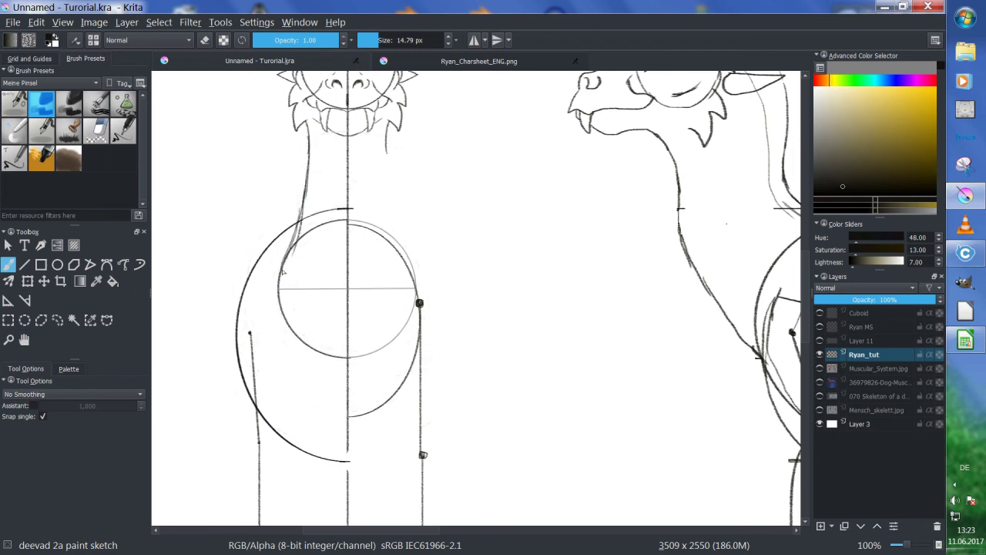
- Sketch the front view's left shoulder with lines from the neck base and a contour curving outside the body oval
drag(469, 309, 430, 234)
mouse_move(345, 257)
mouse_down()
mouse_move(403, 227)
mouse_move(458, 242)
mouse_move(483, 236)
mouse_up()
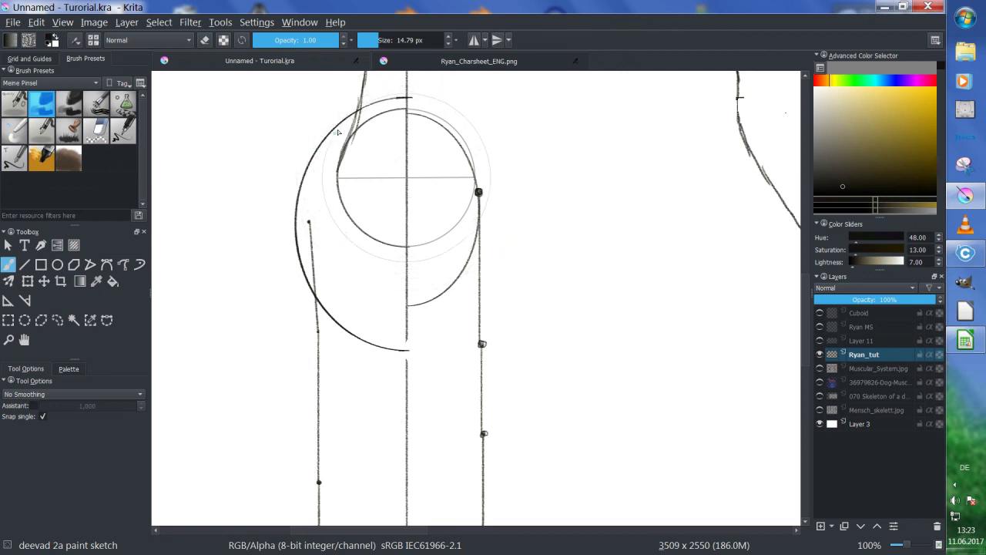
drag(348, 128, 311, 209)
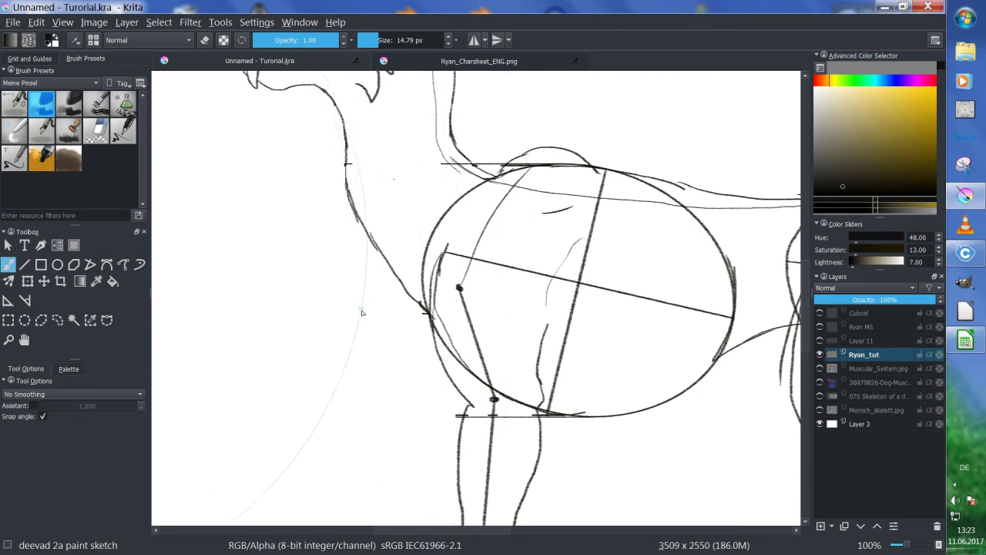
drag(307, 331, 527, 303)
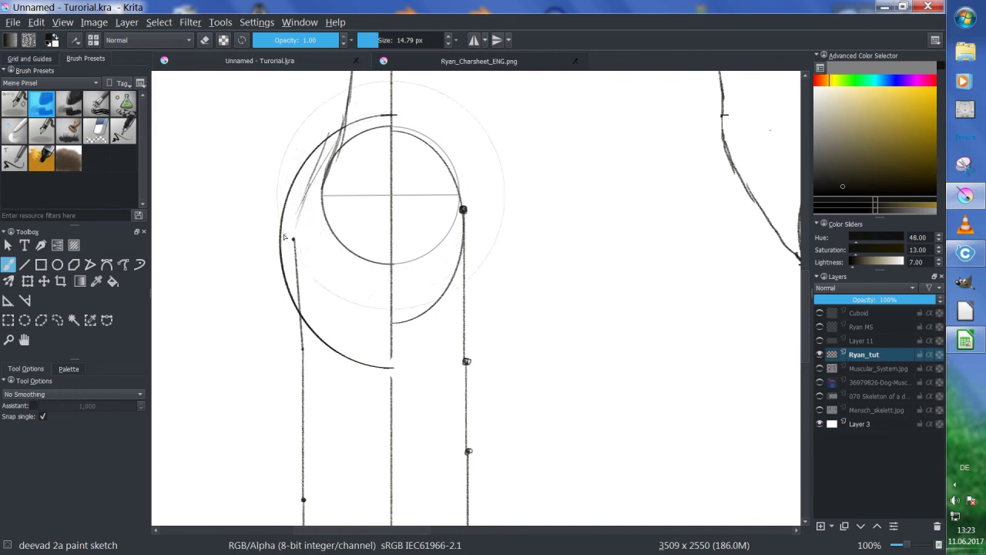
mouse_move(301, 166)
mouse_down()
mouse_move(268, 219)
mouse_move(296, 180)
mouse_move(266, 229)
mouse_move(268, 266)
mouse_up()
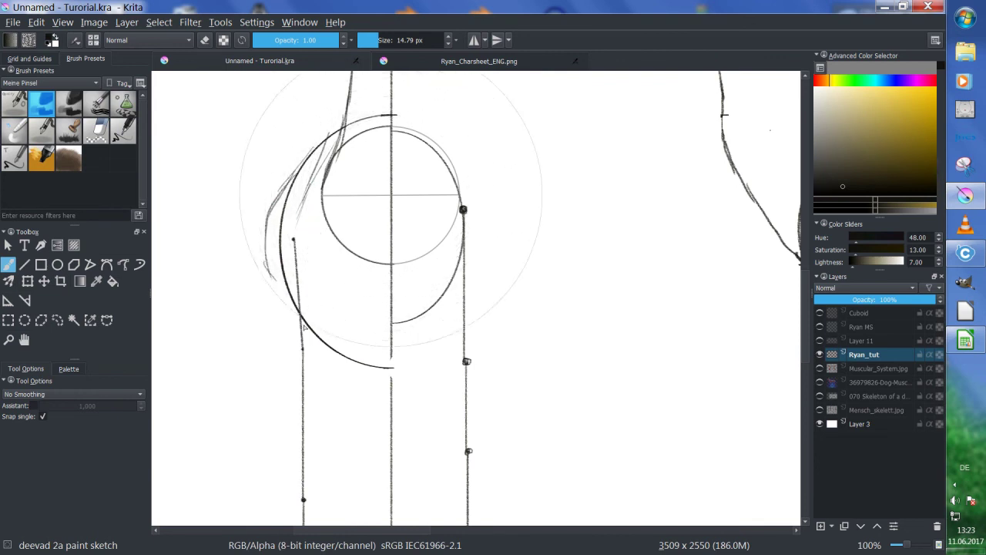
- Draw the outer contour of the front view's left leg from below the shoulder down to the foot
drag(310, 310, 318, 242)
mouse_move(284, 213)
mouse_down()
mouse_move(301, 317)
mouse_move(290, 274)
mouse_move(283, 340)
mouse_move(301, 416)
mouse_up()
drag(335, 463, 345, 330)
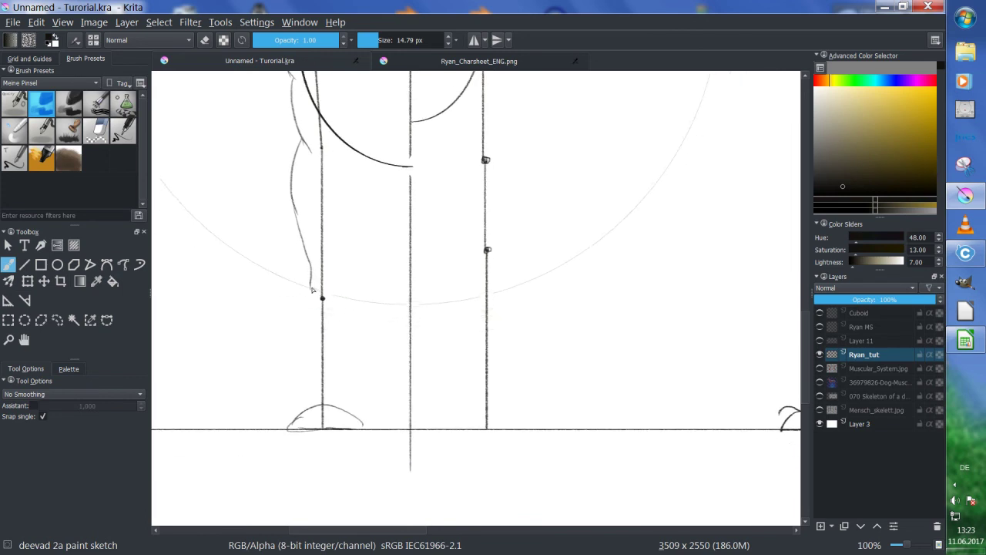
drag(312, 300, 293, 422)
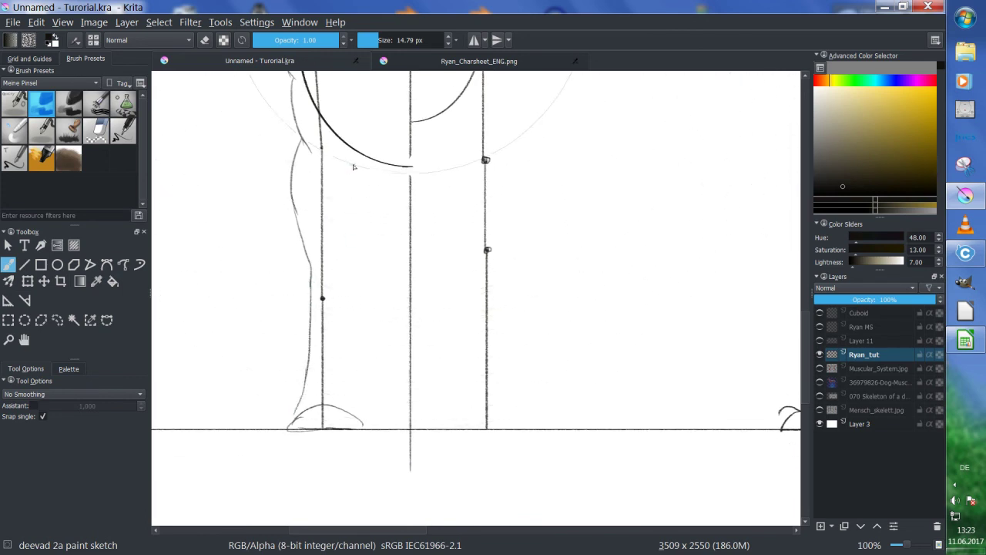
- Draw the inner contour of the left front leg down to the foot and the lower chest line toward the centre line
mouse_move(362, 154)
mouse_down()
mouse_move(358, 286)
mouse_move(353, 261)
mouse_move(345, 318)
mouse_move(344, 301)
mouse_move(357, 401)
mouse_up()
mouse_move(357, 166)
mouse_down()
mouse_move(370, 309)
mouse_move(351, 296)
mouse_up()
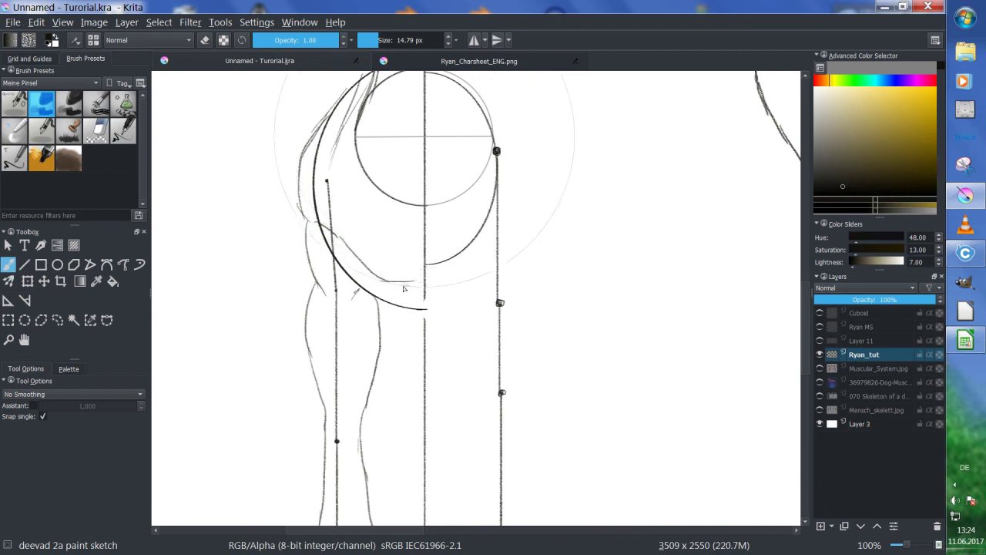
drag(360, 268, 423, 282)
- Show Layer 11 and draw horizontal guide lines on it from the side view's shoulder hump and the short mark below it to the front view
scroll(394, 202, up, 3)
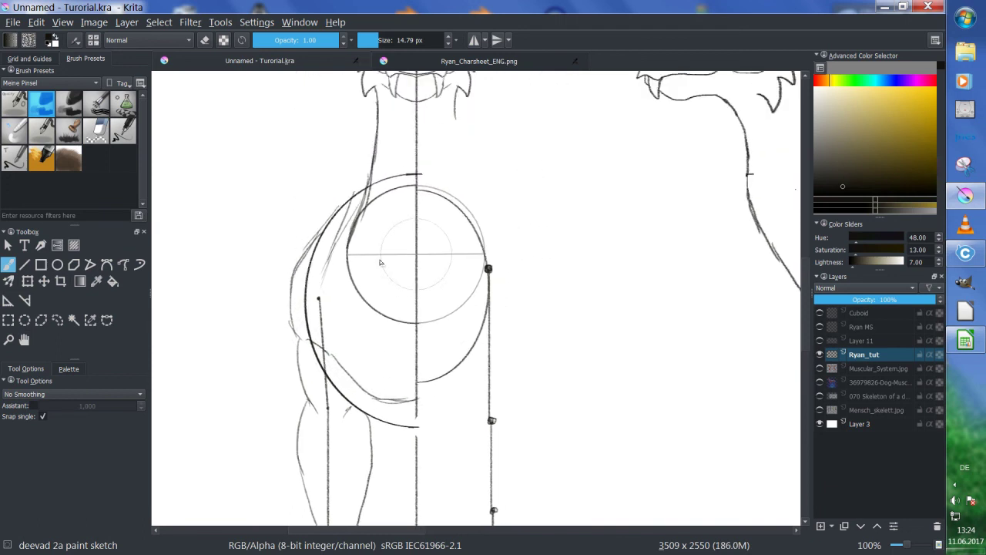
scroll(439, 219, right, 3)
scroll(519, 238, down, 2)
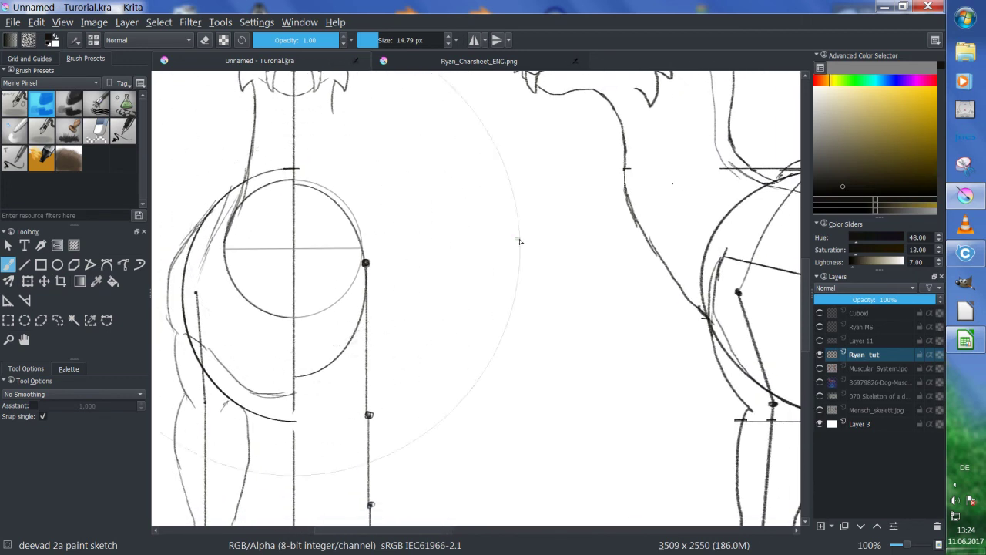
click(861, 341)
click(820, 340)
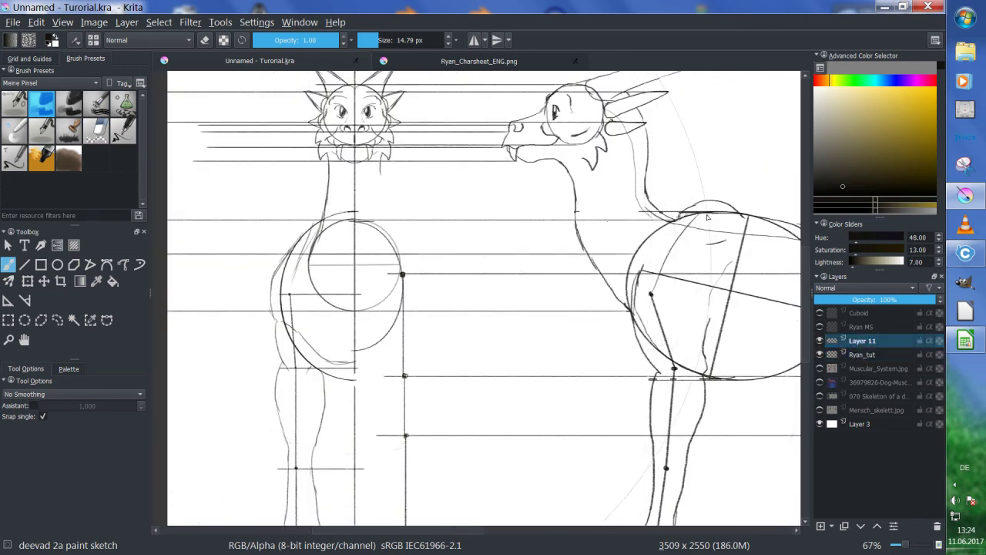
key(v)
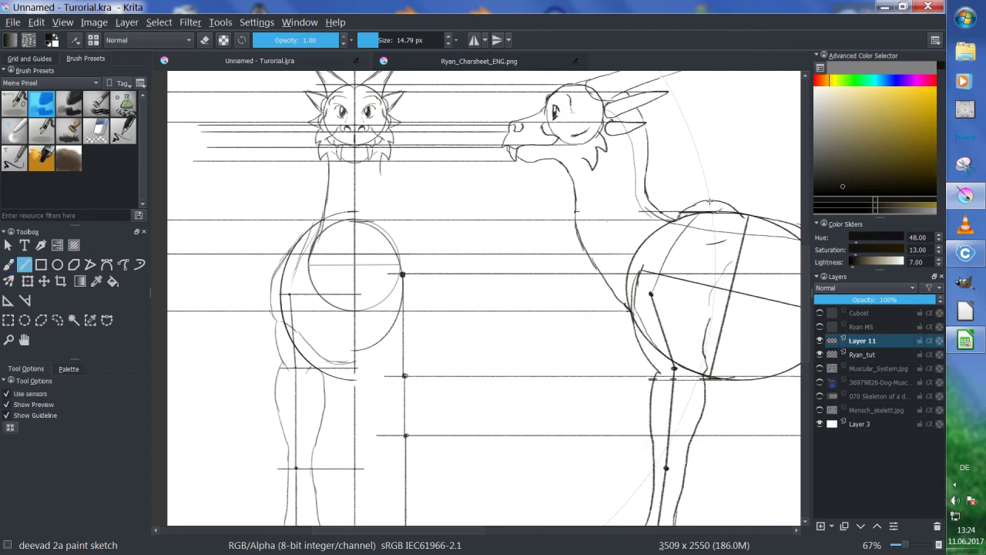
drag(711, 202, 289, 201)
key(b)
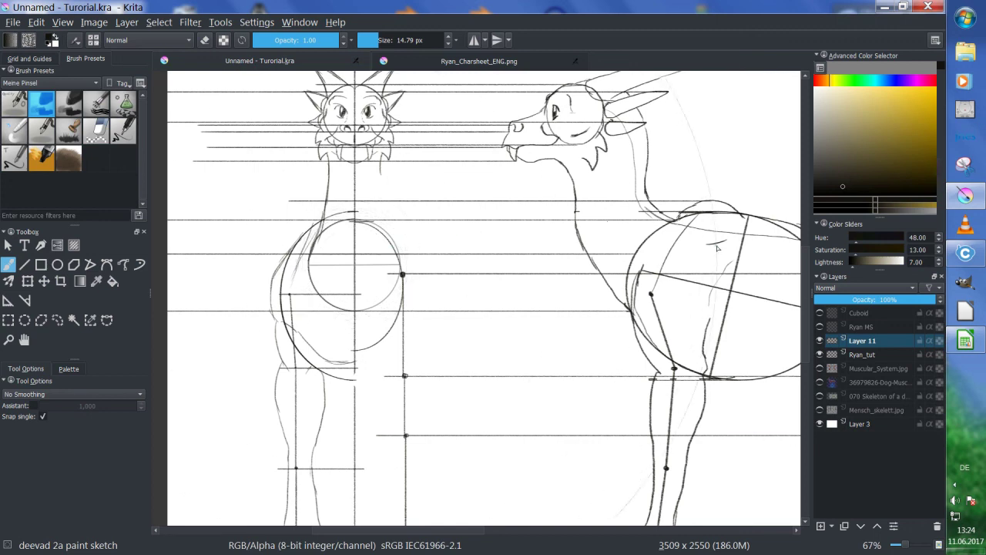
key(v)
drag(713, 245, 297, 245)
key(b)
- Sketch the left shoulder hump of the front view on the Ryan_tut layer, beside the neck and up to the hump's guide line
click(857, 354)
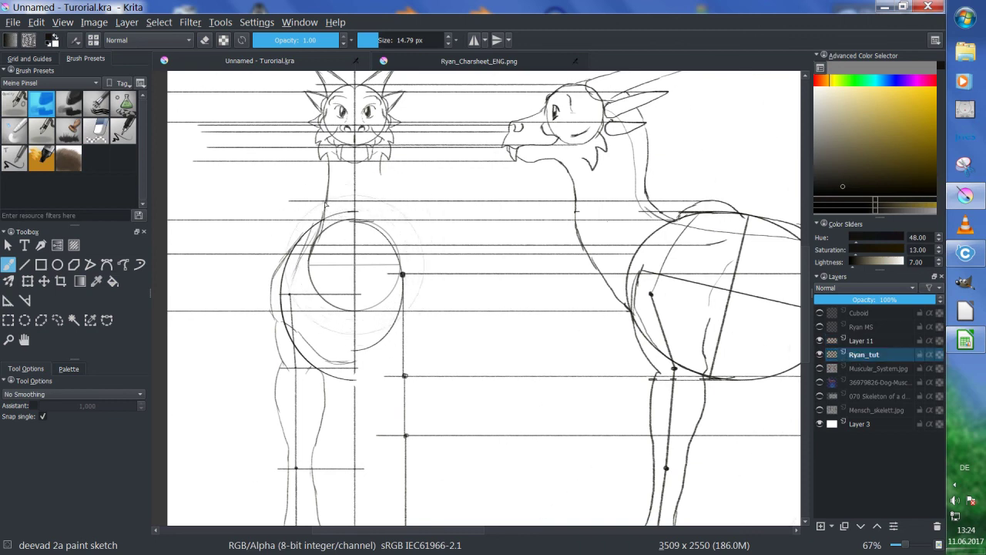
mouse_move(322, 206)
mouse_down()
mouse_move(307, 202)
mouse_move(317, 205)
mouse_move(283, 227)
mouse_move(289, 216)
mouse_move(295, 235)
mouse_up()
drag(304, 207, 291, 222)
drag(541, 222, 539, 268)
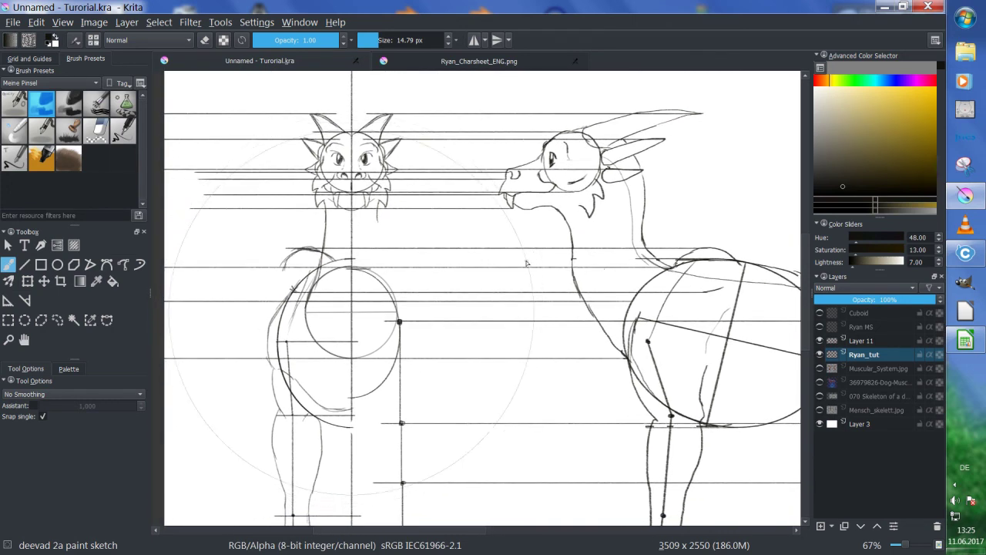
- Draw the front view's right-half hind leg: outer hip and thigh contour, inner thigh, and inner contour down to the hock guide line
mouse_move(539, 347)
mouse_down()
mouse_move(604, 266)
mouse_move(503, 265)
mouse_up()
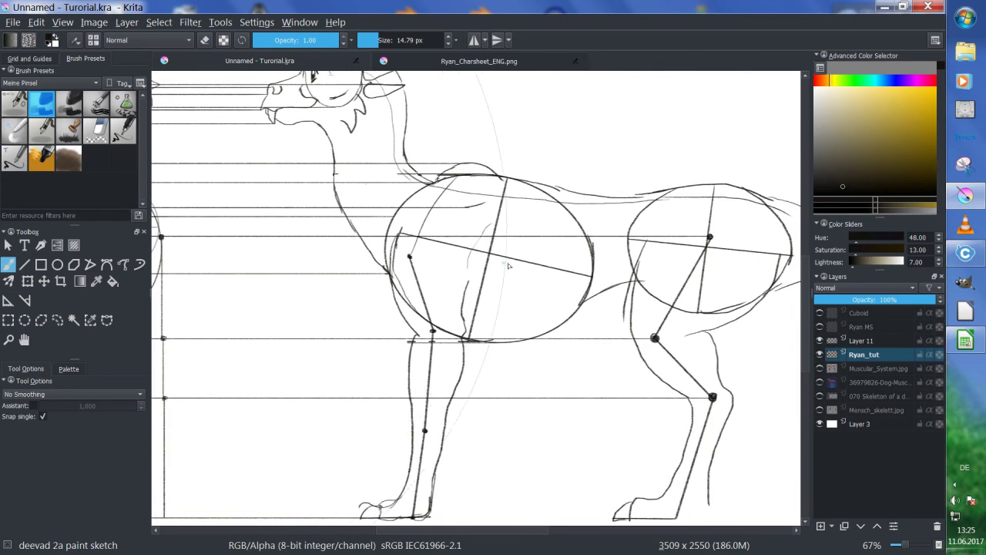
drag(347, 264, 554, 273)
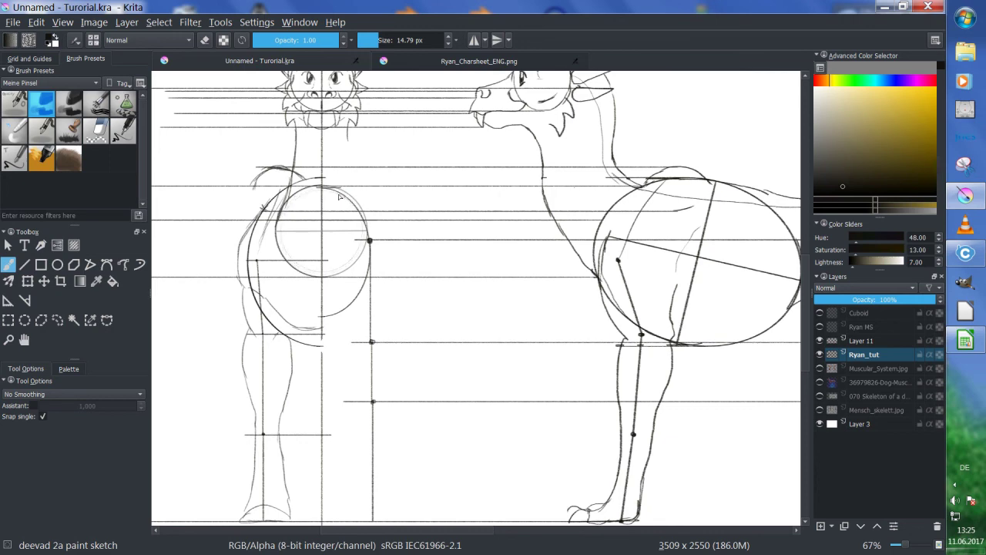
drag(331, 189, 367, 201)
mouse_move(379, 211)
mouse_down()
mouse_move(398, 246)
mouse_move(401, 284)
mouse_move(391, 285)
mouse_move(395, 275)
mouse_move(389, 340)
mouse_up()
mouse_move(334, 319)
mouse_down()
mouse_move(361, 343)
mouse_move(347, 356)
mouse_move(360, 397)
mouse_up()
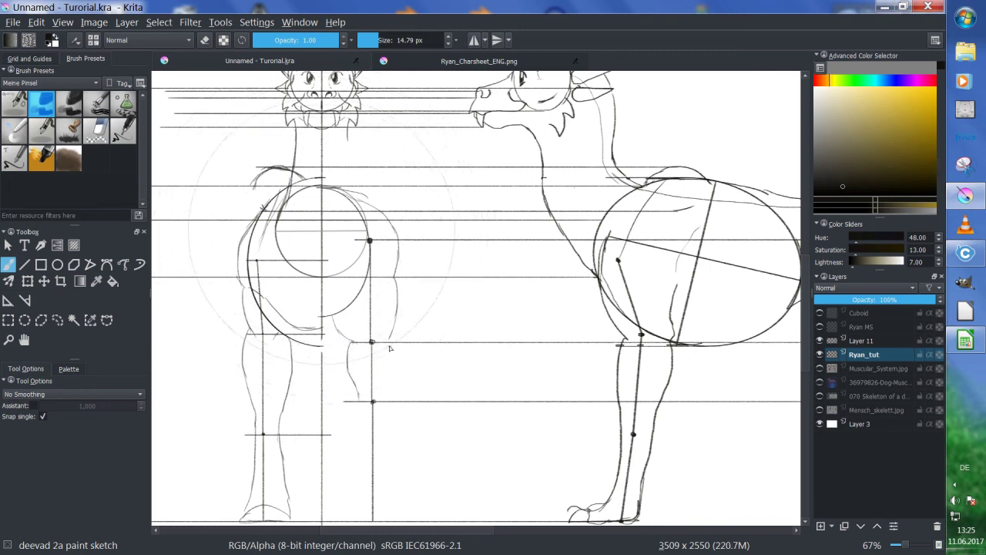
- Complete the front view's hind leg with its outer lower contour, the shank below the hock and the rounded foot on the ground line
drag(384, 343, 389, 396)
scroll(383, 403, down, 3)
mouse_move(362, 317)
mouse_down()
mouse_move(356, 441)
mouse_move(380, 420)
mouse_move(402, 438)
mouse_up()
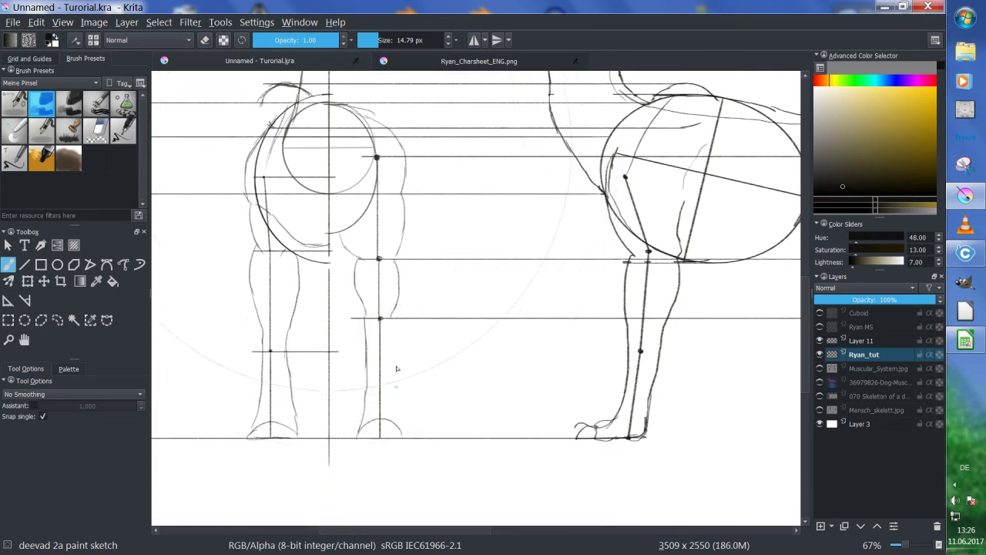
drag(394, 318, 411, 438)
scroll(487, 250, up, 3)
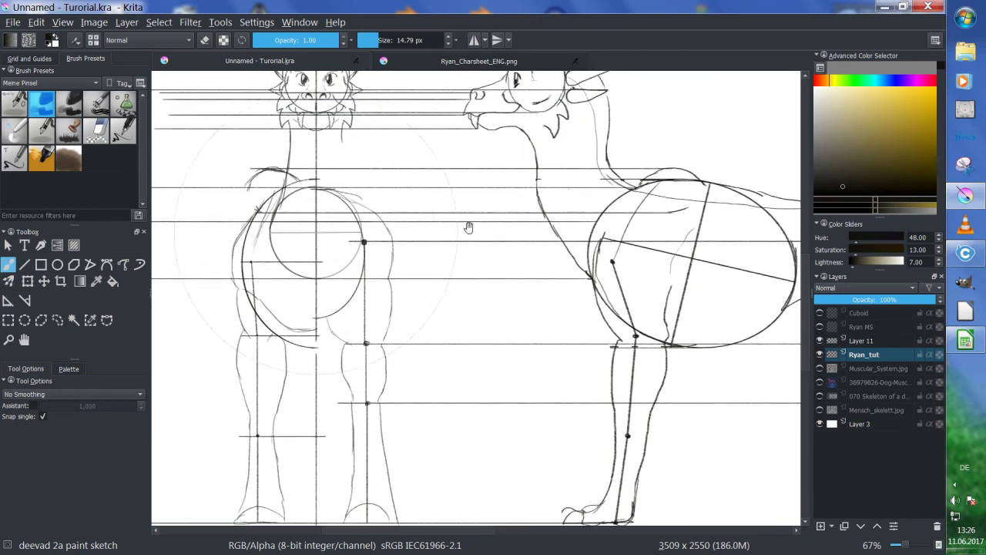
- Draw straight horizontal guide lines on Layer 11 from the upper and lower edges of the side view's tail base to the front view
scroll(424, 233, right, 10)
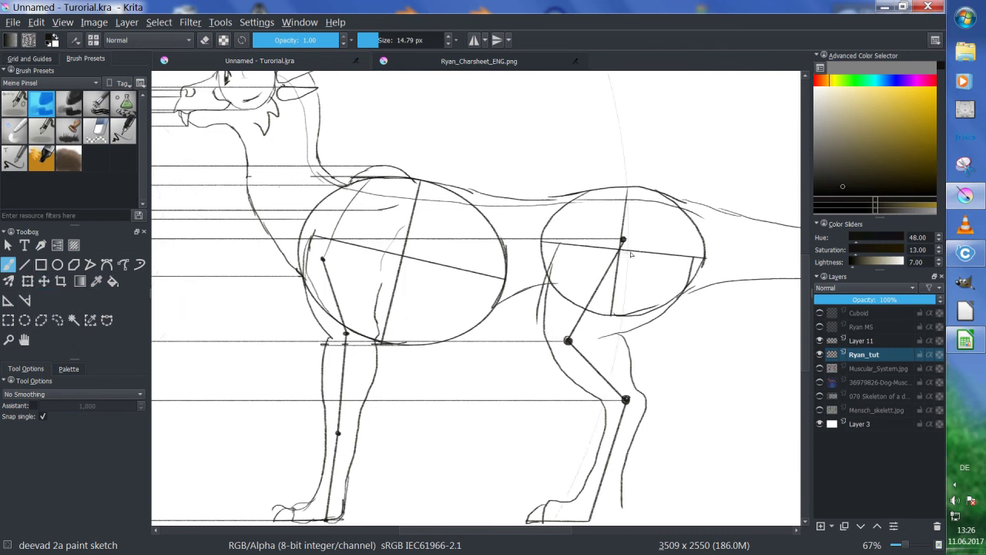
click(858, 341)
key(minus)
drag(632, 203, 686, 220)
key(v)
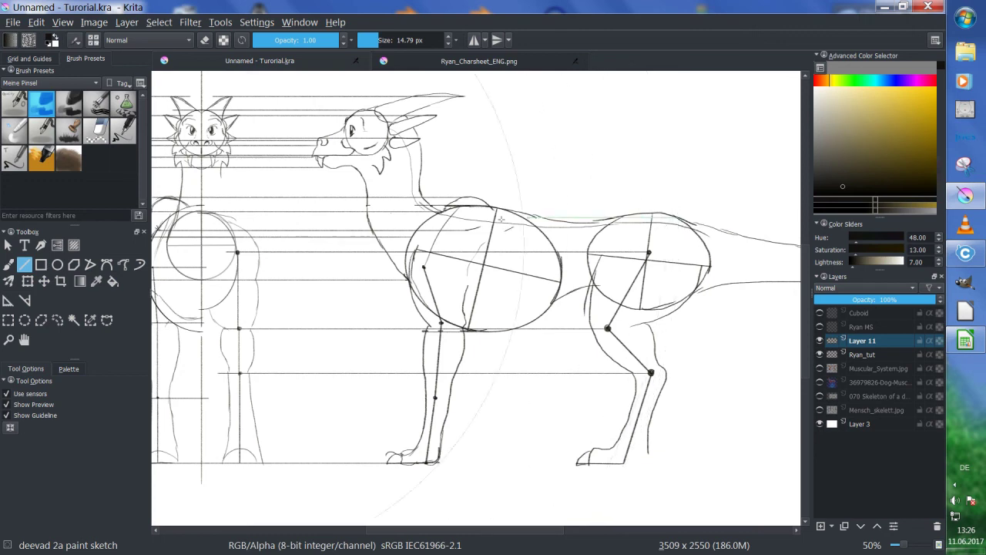
key(b)
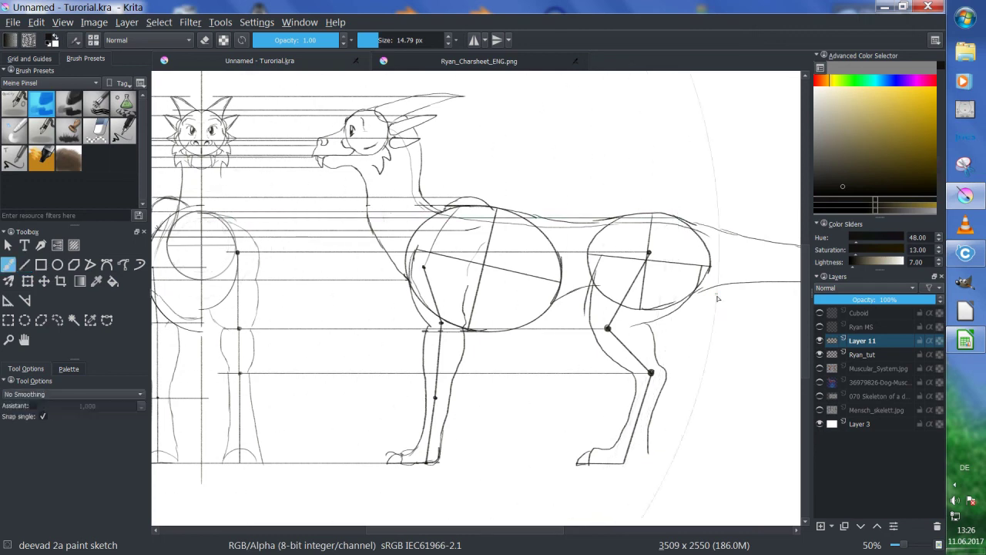
key(v)
drag(695, 291, 202, 295)
- Move and reshape the Concentric Ellipse assistant to centre it on the front view's centre line and span the two tail guide lines
drag(308, 341, 450, 364)
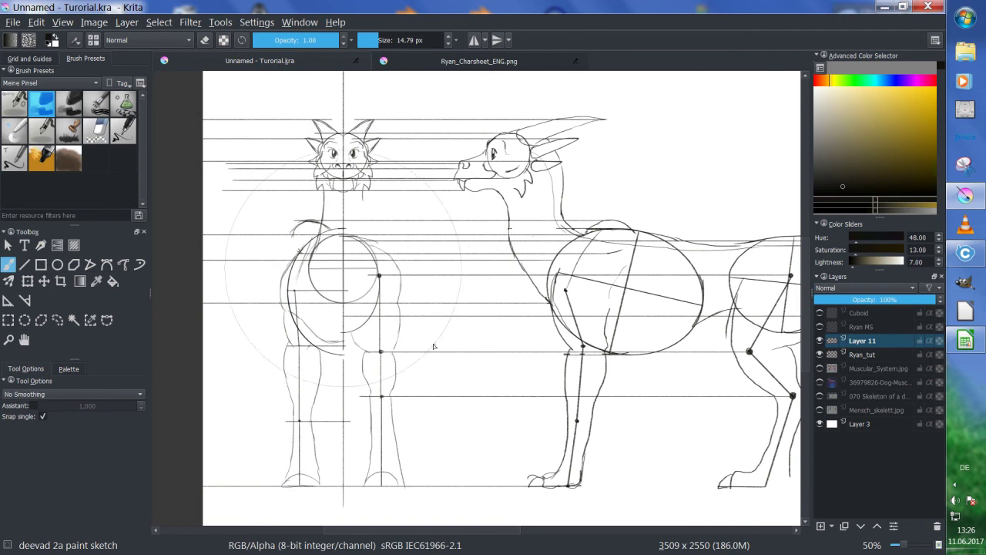
click(7, 300)
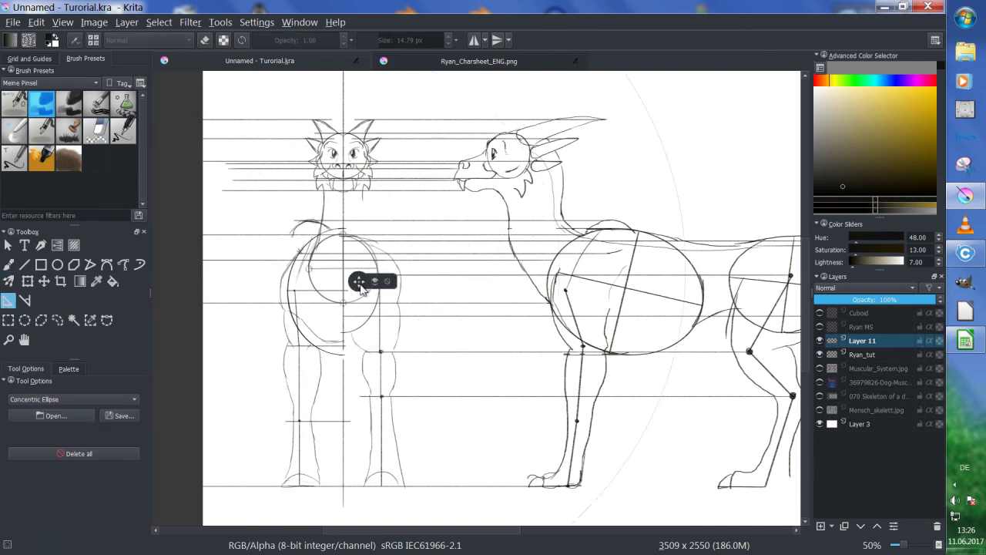
drag(359, 283, 371, 291)
drag(620, 332, 588, 330)
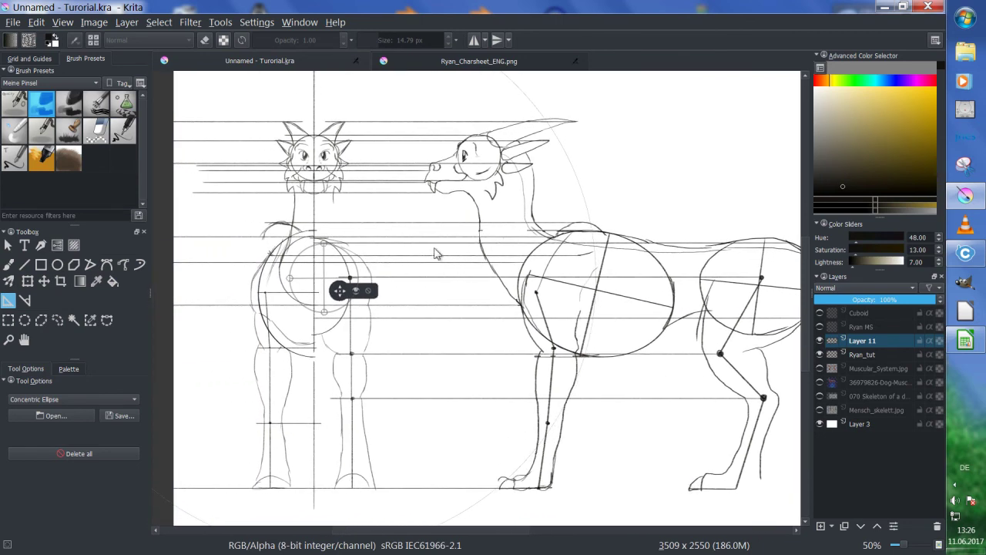
drag(339, 290, 331, 290)
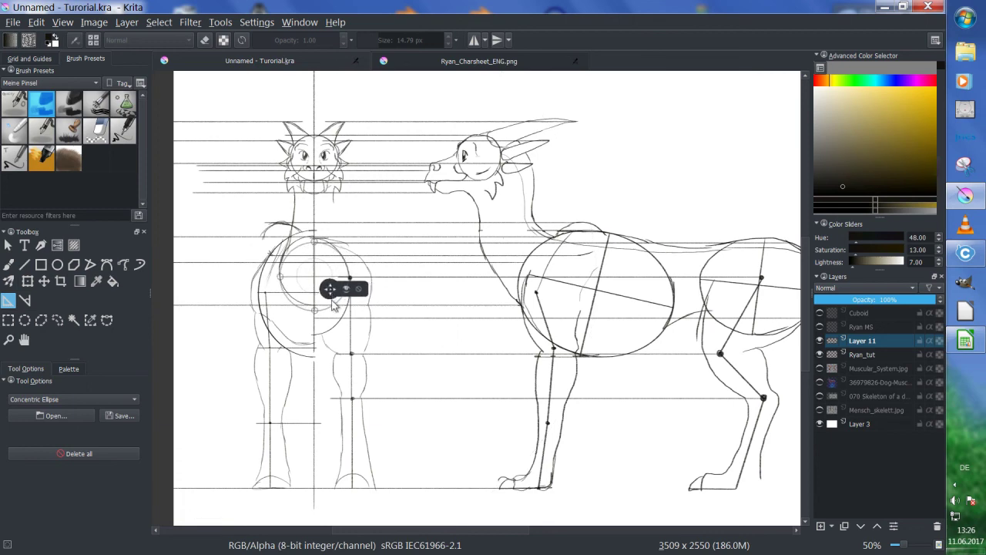
drag(316, 314, 317, 335)
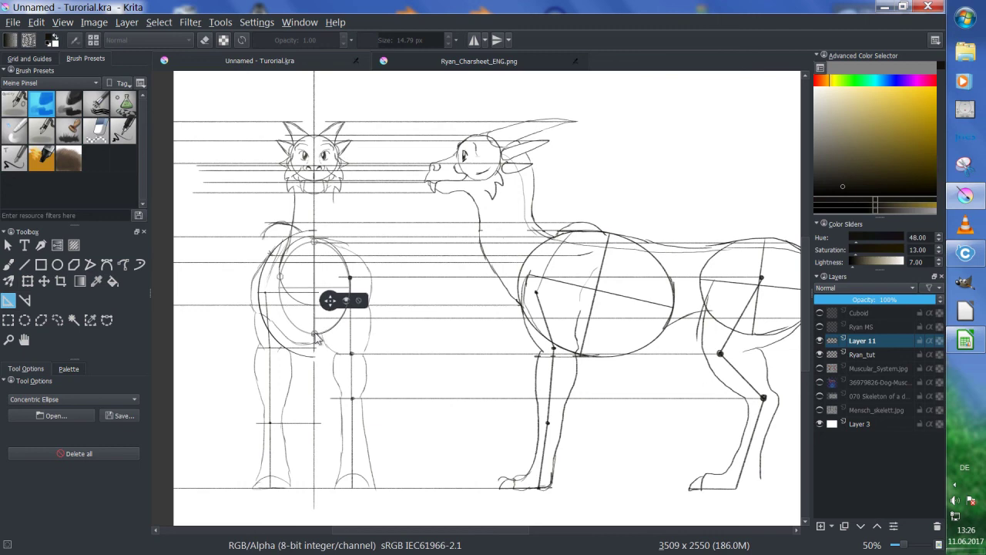
drag(631, 359, 656, 345)
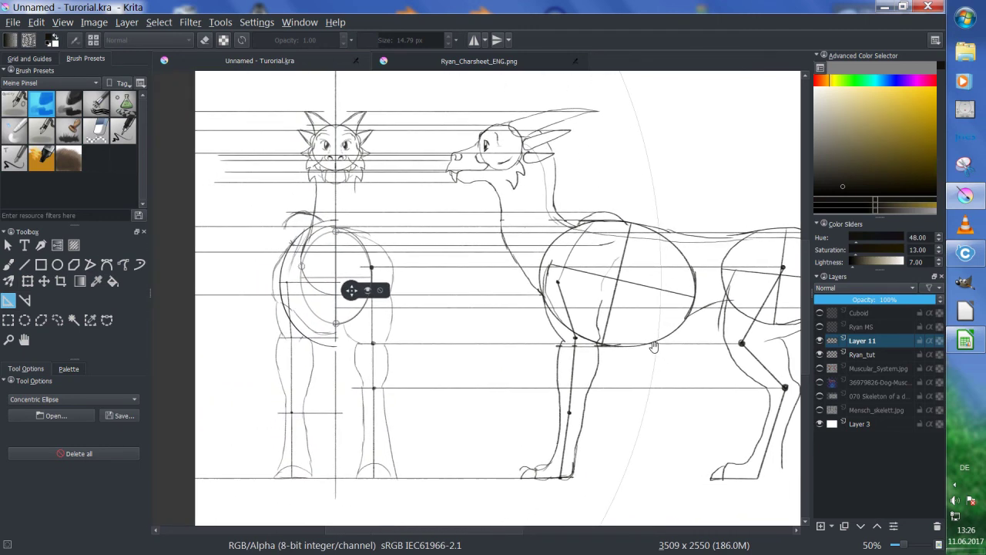
drag(342, 331, 337, 308)
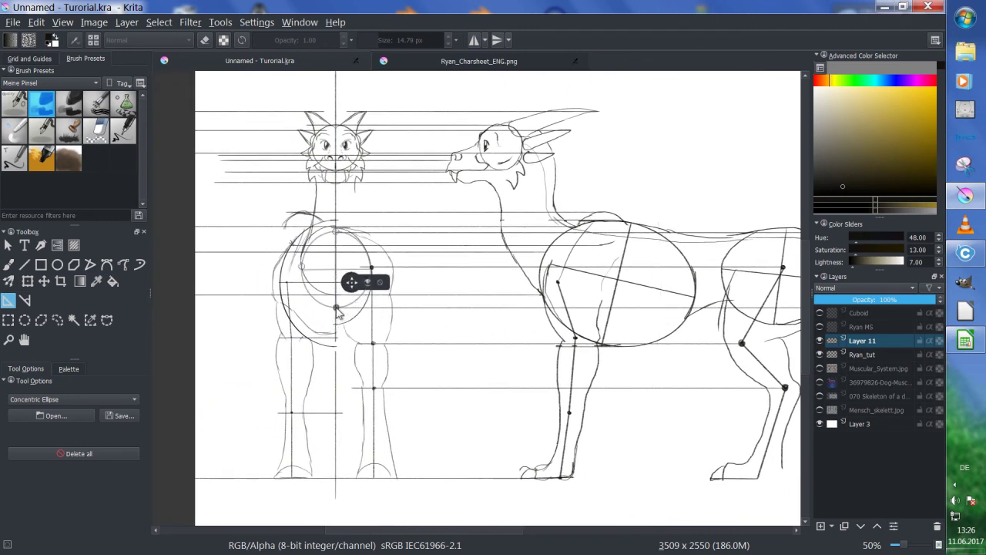
drag(303, 273, 303, 270)
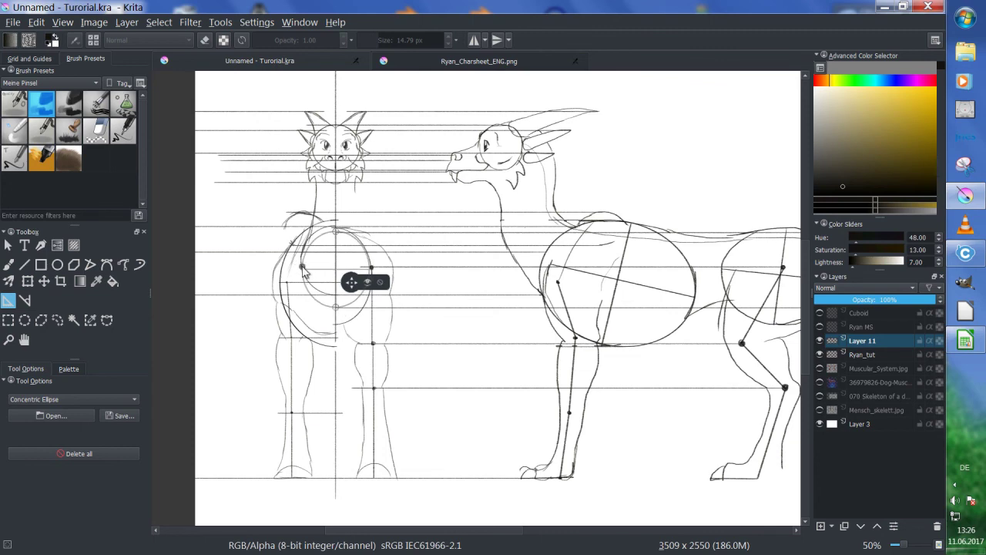
- Trace the tail-base ellipse on the Ryan_tut layer with brush assistant snapping enabled, and clear the guide lines from Layer 11
click(8, 265)
click(35, 405)
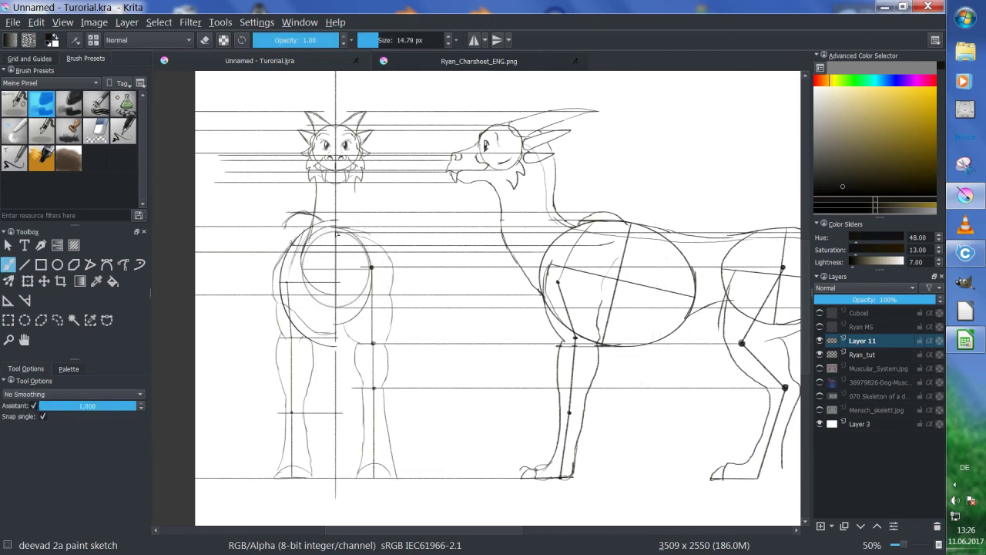
drag(358, 245, 358, 290)
click(866, 354)
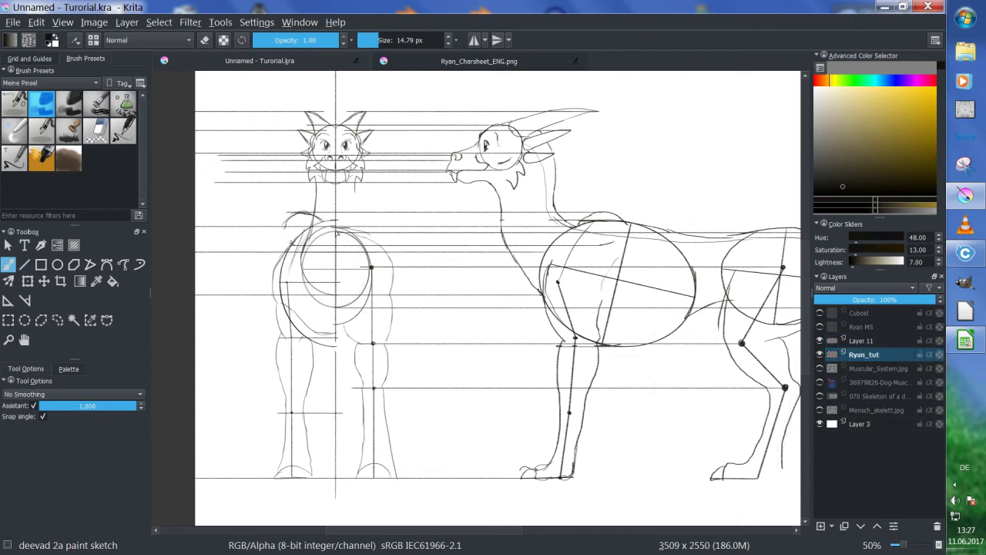
mouse_move(339, 231)
mouse_down()
mouse_move(370, 266)
mouse_move(350, 308)
mouse_up()
click(860, 341)
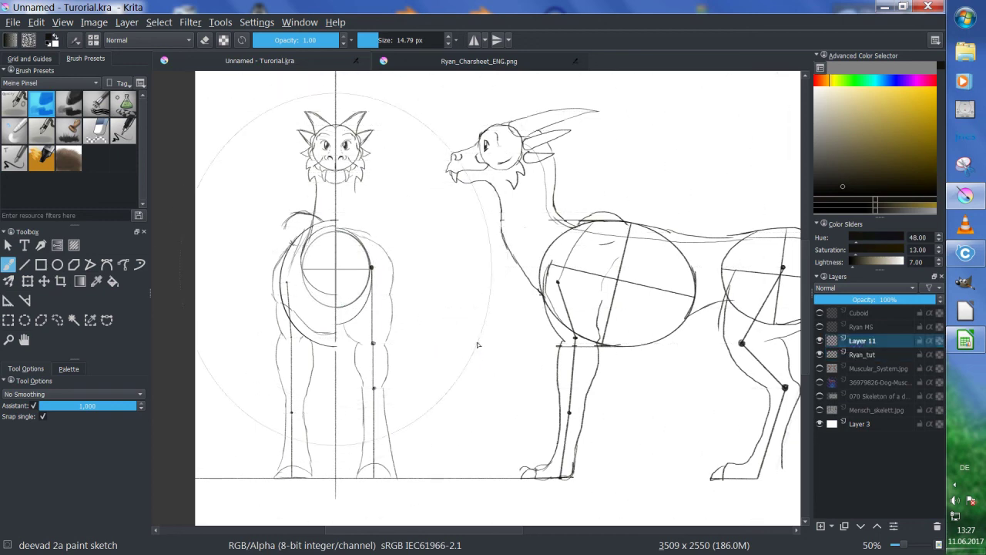